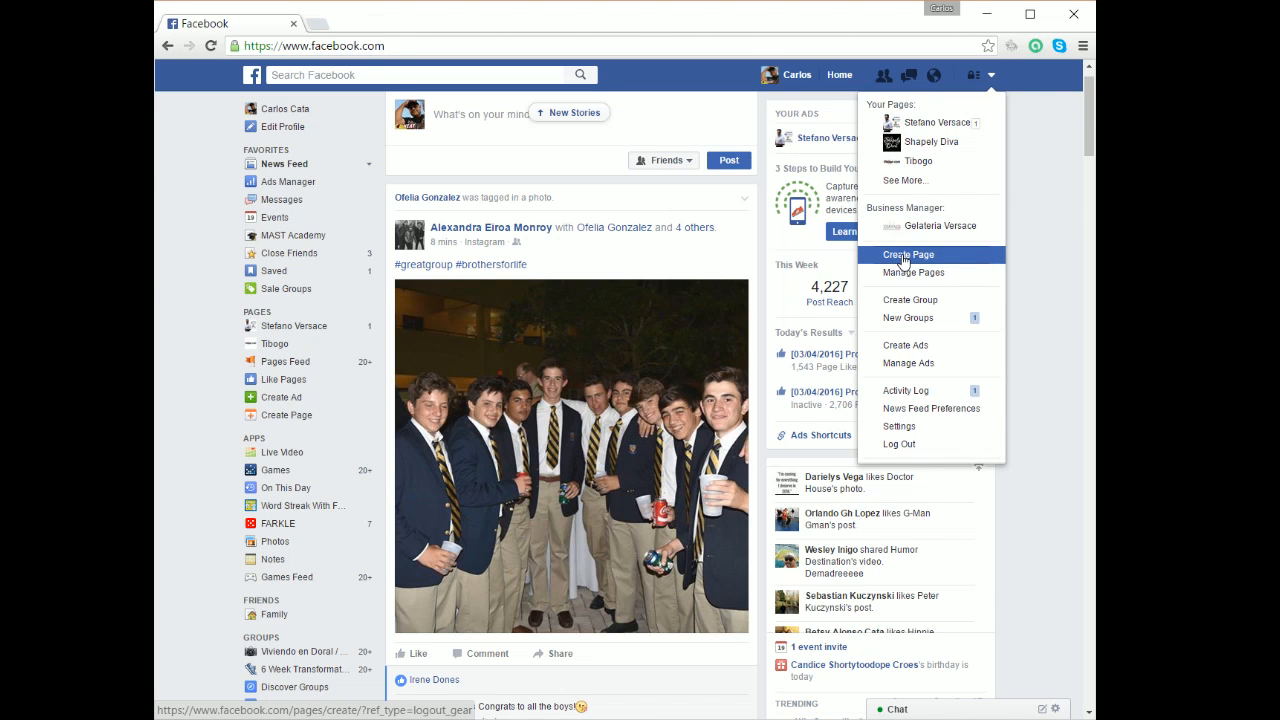
Start a new Local Business or Place page and open its category list.
{"action": "left_click", "coordinate": [903, 258]}
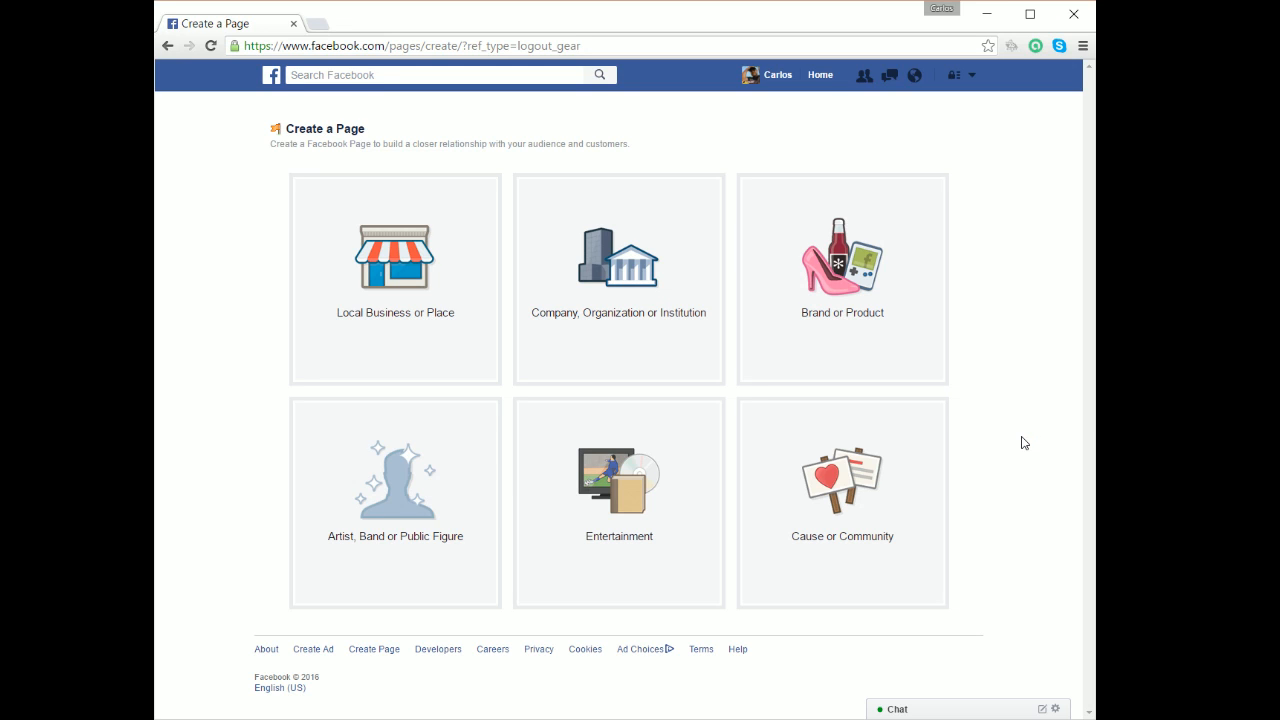
{"action": "left_click", "coordinate": [405, 329]}
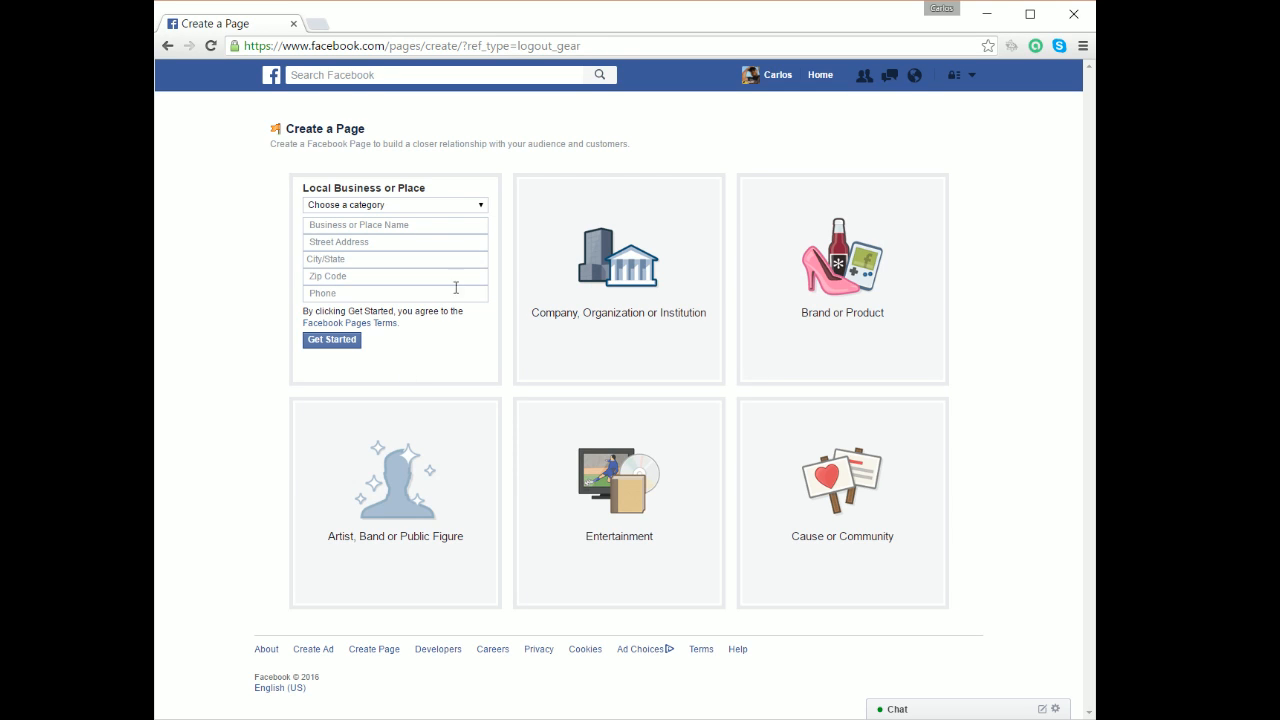
{"action": "left_click", "coordinate": [395, 209]}
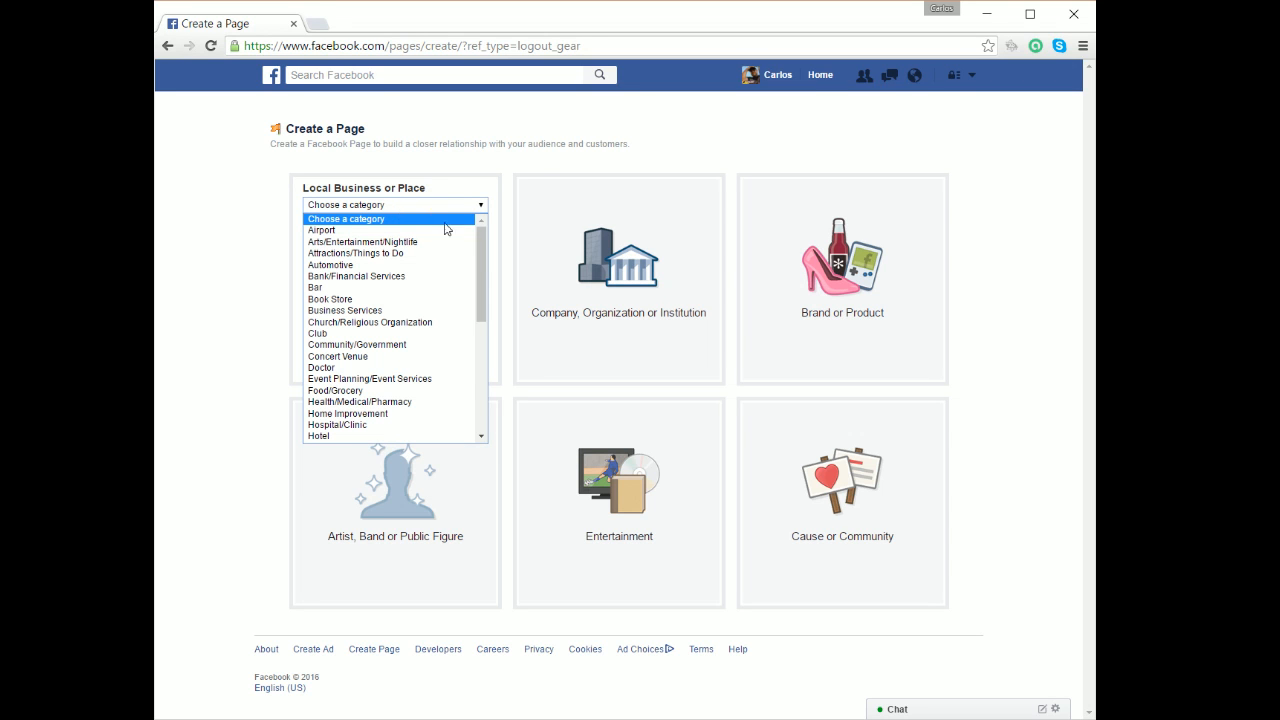
Set category Restaurant/Cafe and name 'Strawberry Milkshake', then enter the street address and city Miami Lakes, Florida.
{"action": "left_click_drag", "start_coordinate": [480, 239], "coordinate": [477, 346]}
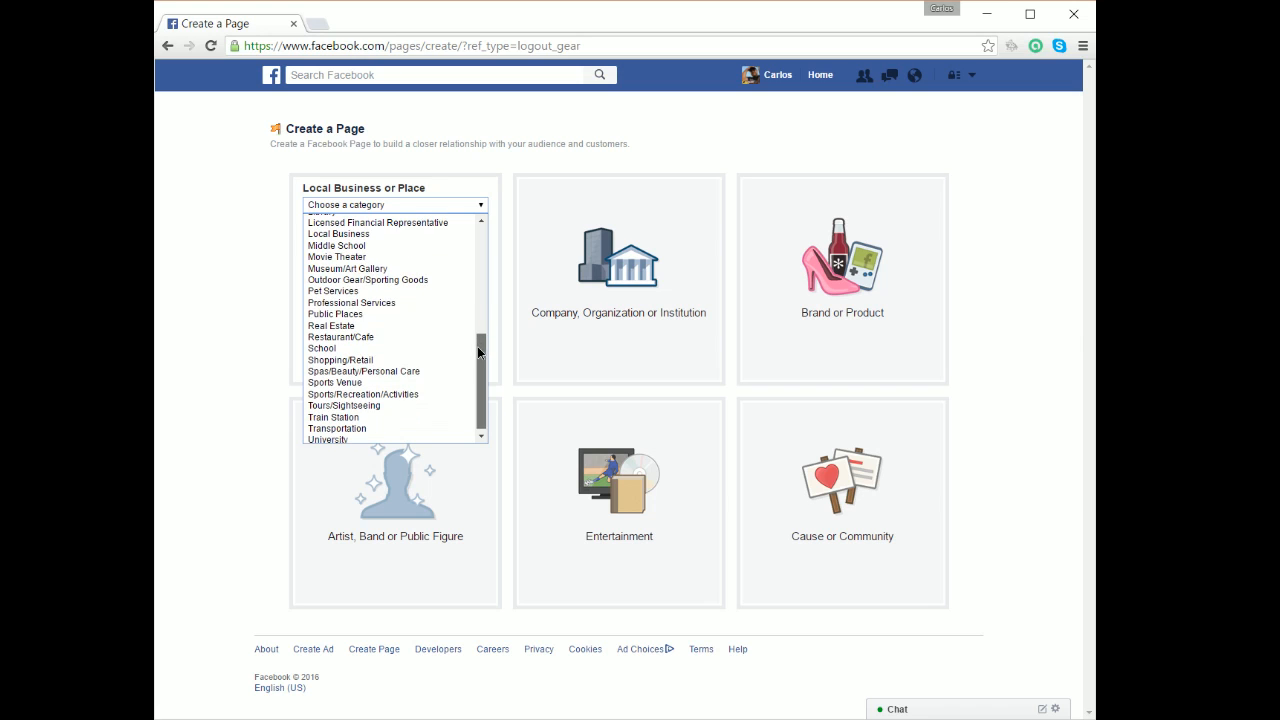
{"action": "left_click", "coordinate": [368, 342]}
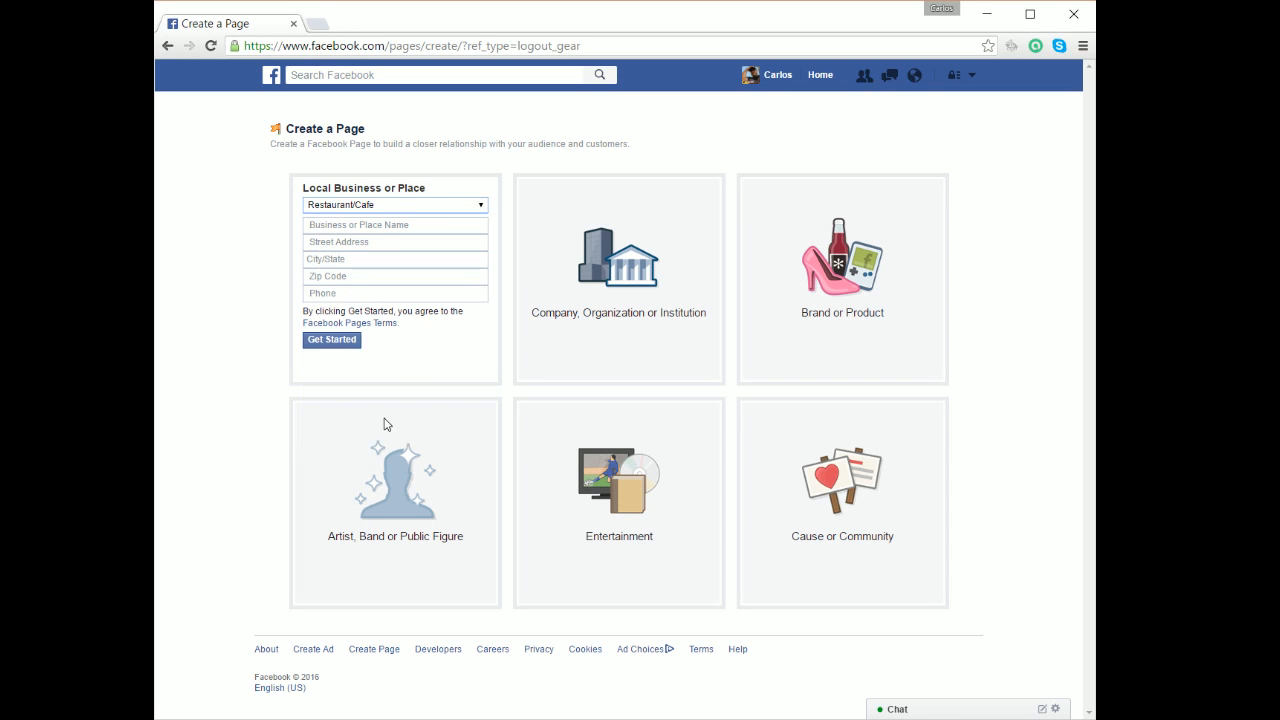
{"action": "left_click", "coordinate": [346, 231]}
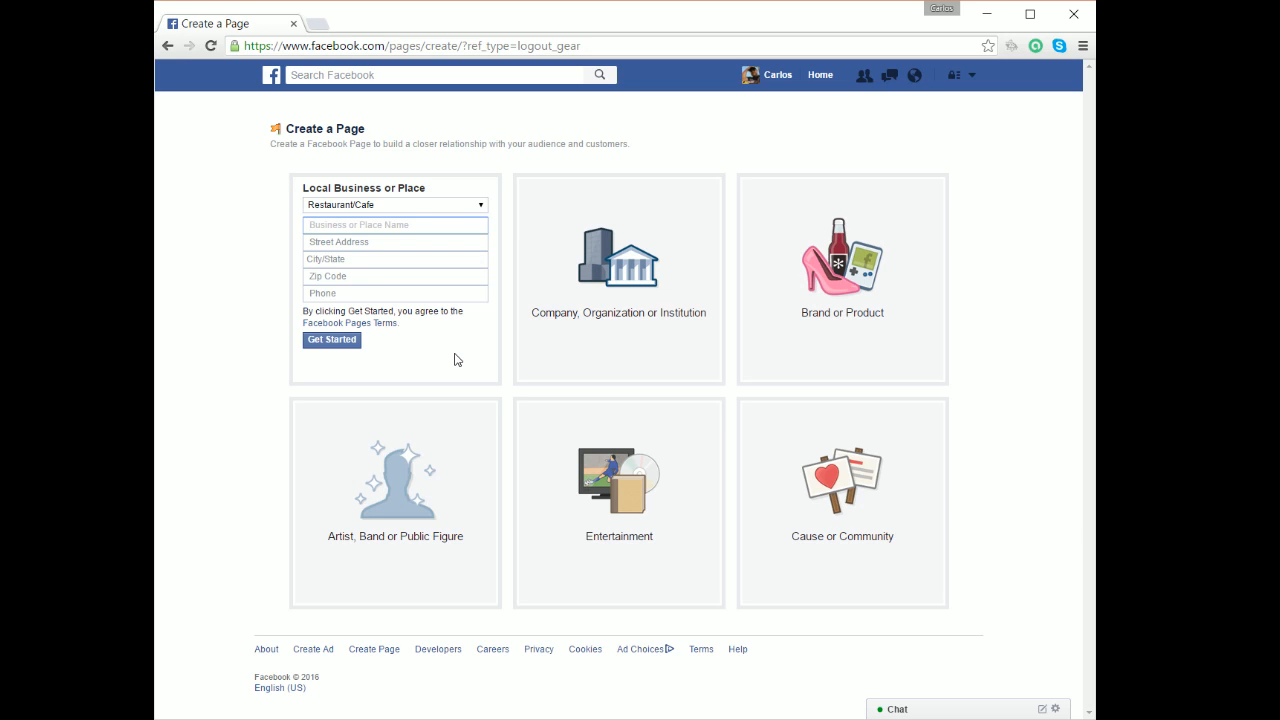
{"action": "type", "text": "Strawberry Milkshake"}
{"action": "key", "text": "Tab"}
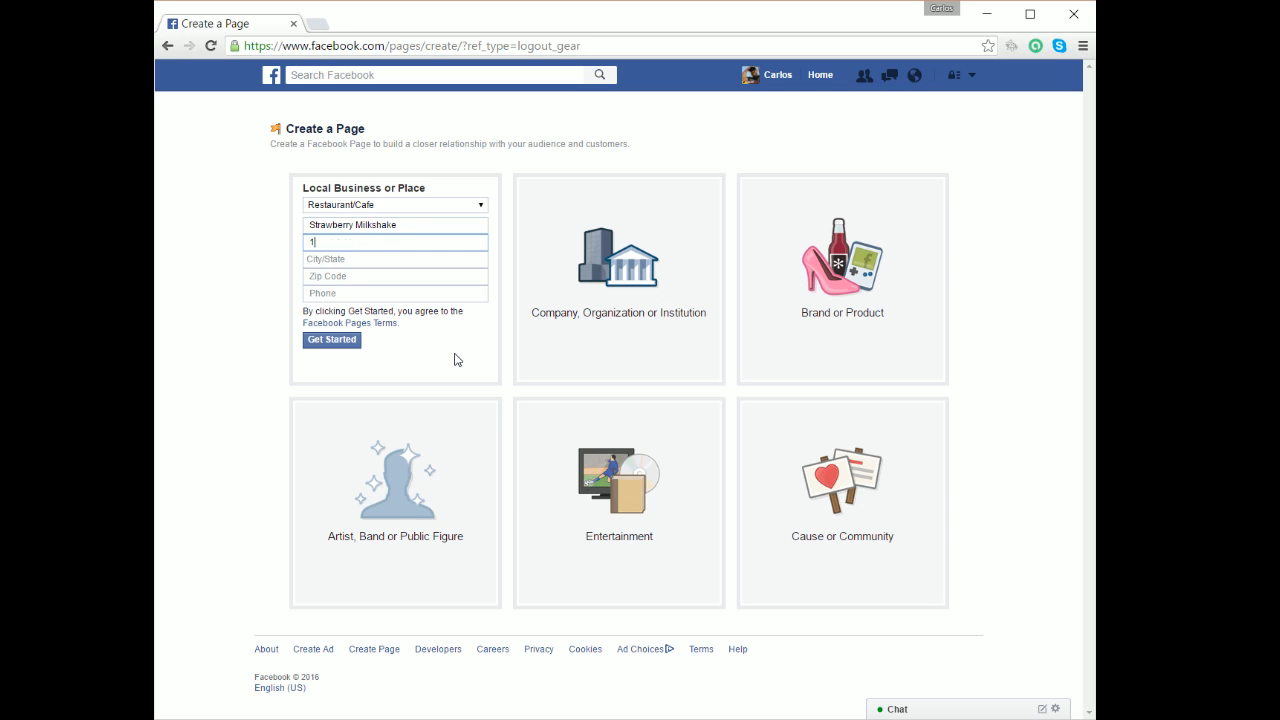
{"action": "key", "text": "Tab"}
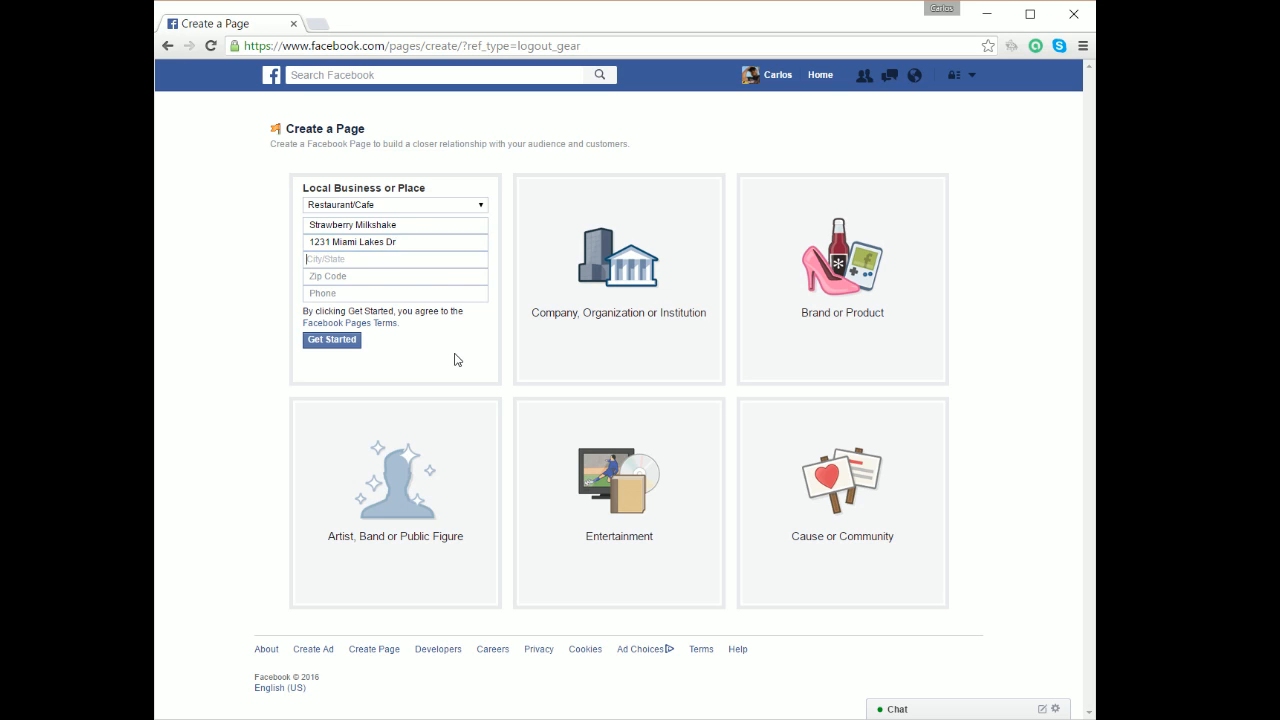
{"action": "type", "text": "Miami L"}
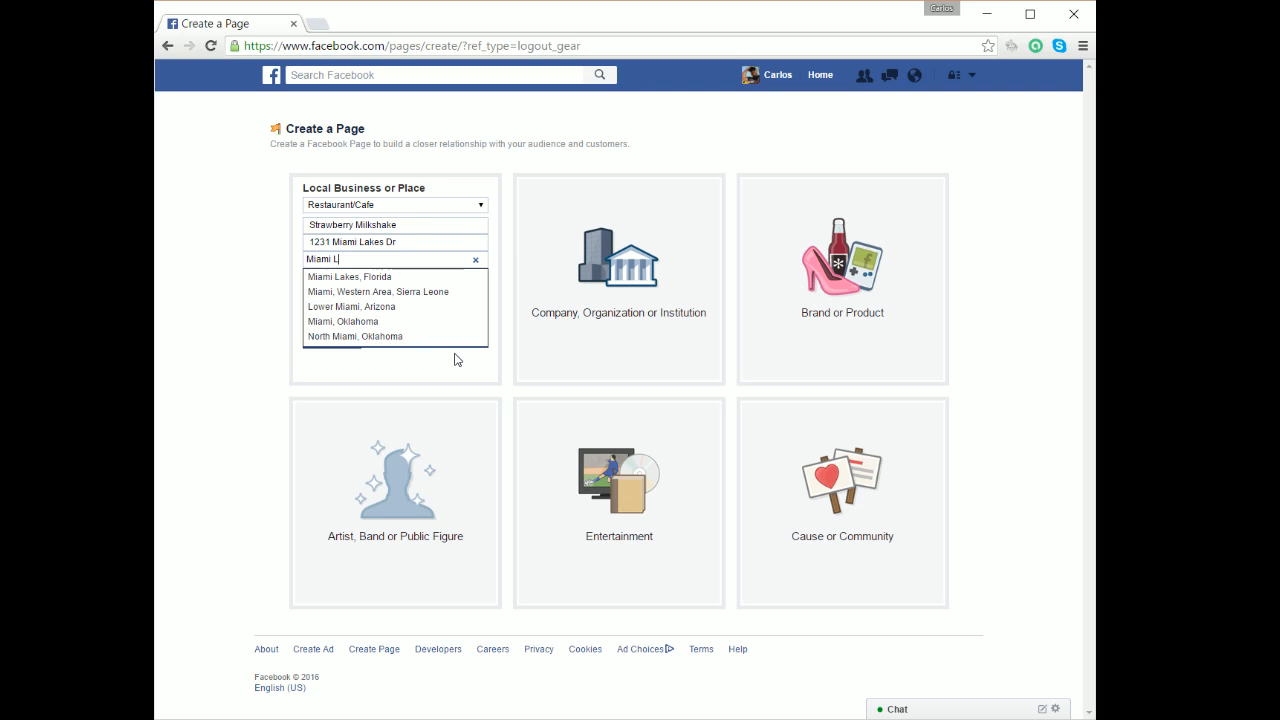
{"action": "left_click", "coordinate": [384, 277]}
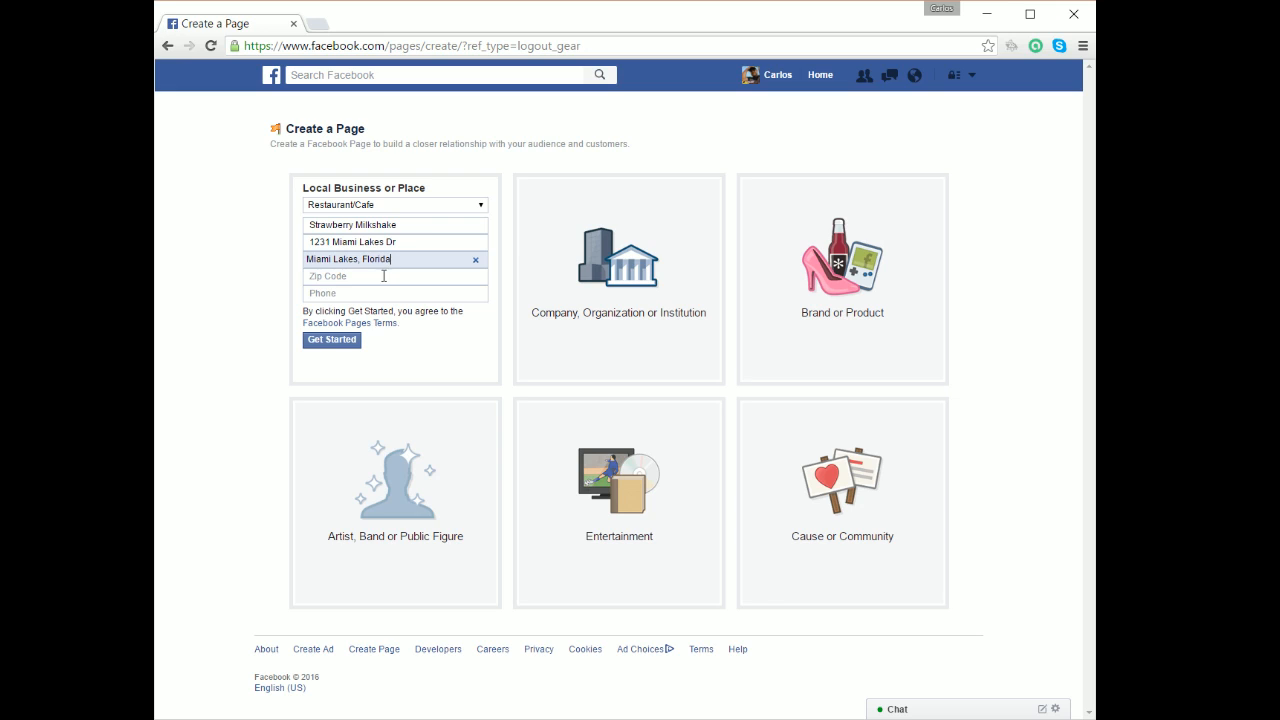
Enter the zip code and business phone number, then submit the details.
{"action": "left_click", "coordinate": [380, 275]}
{"action": "type", "text": "33016"}
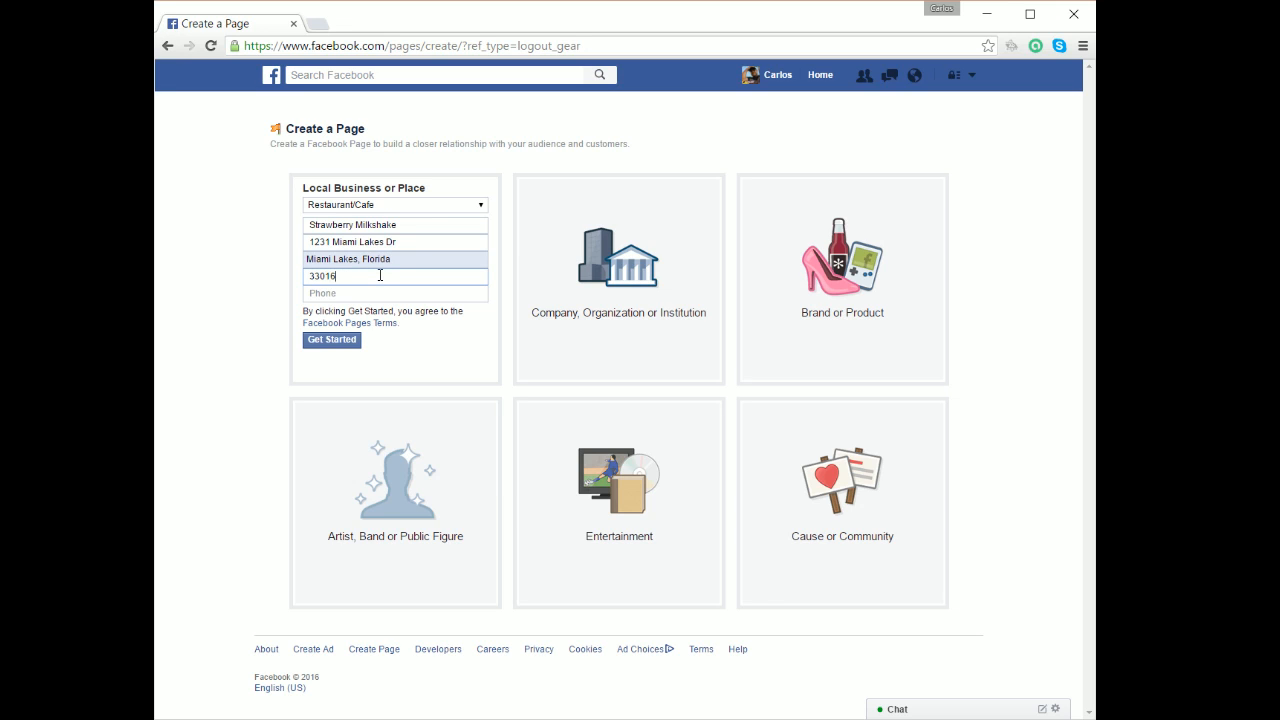
{"action": "key", "text": "Tab"}
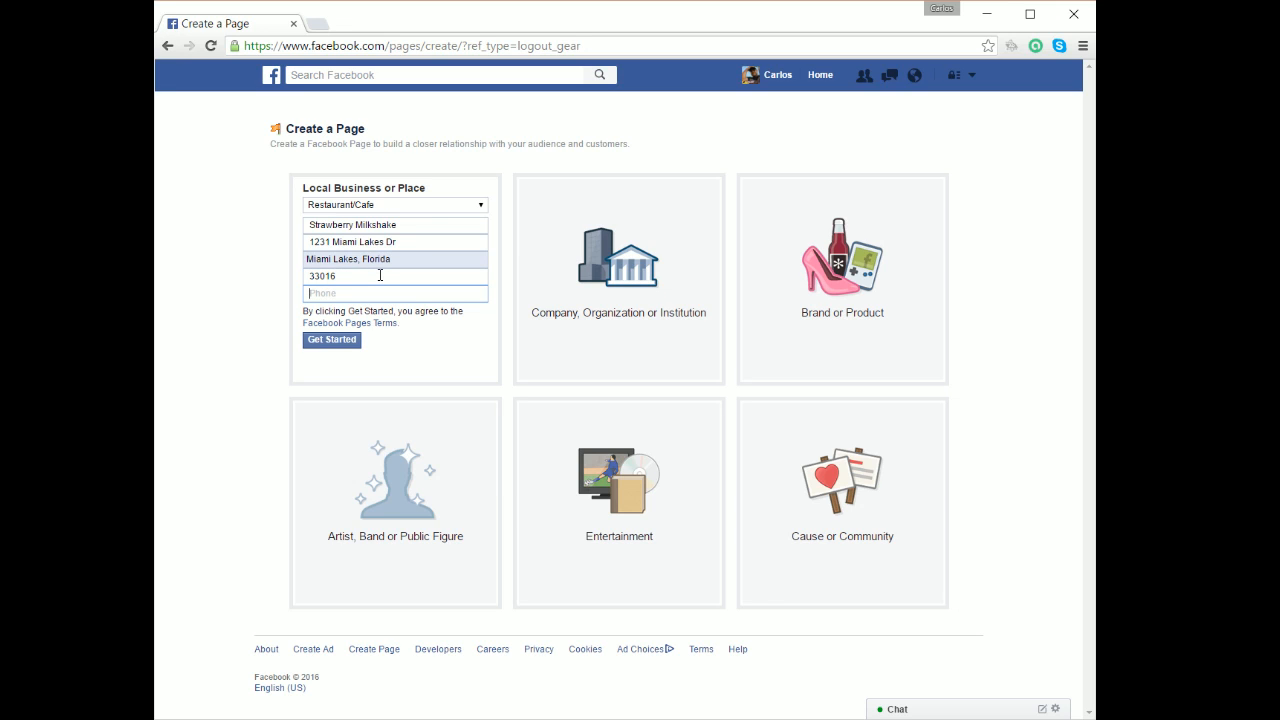
{"action": "type", "text": "7861231234"}
{"action": "left_click", "coordinate": [331, 343]}
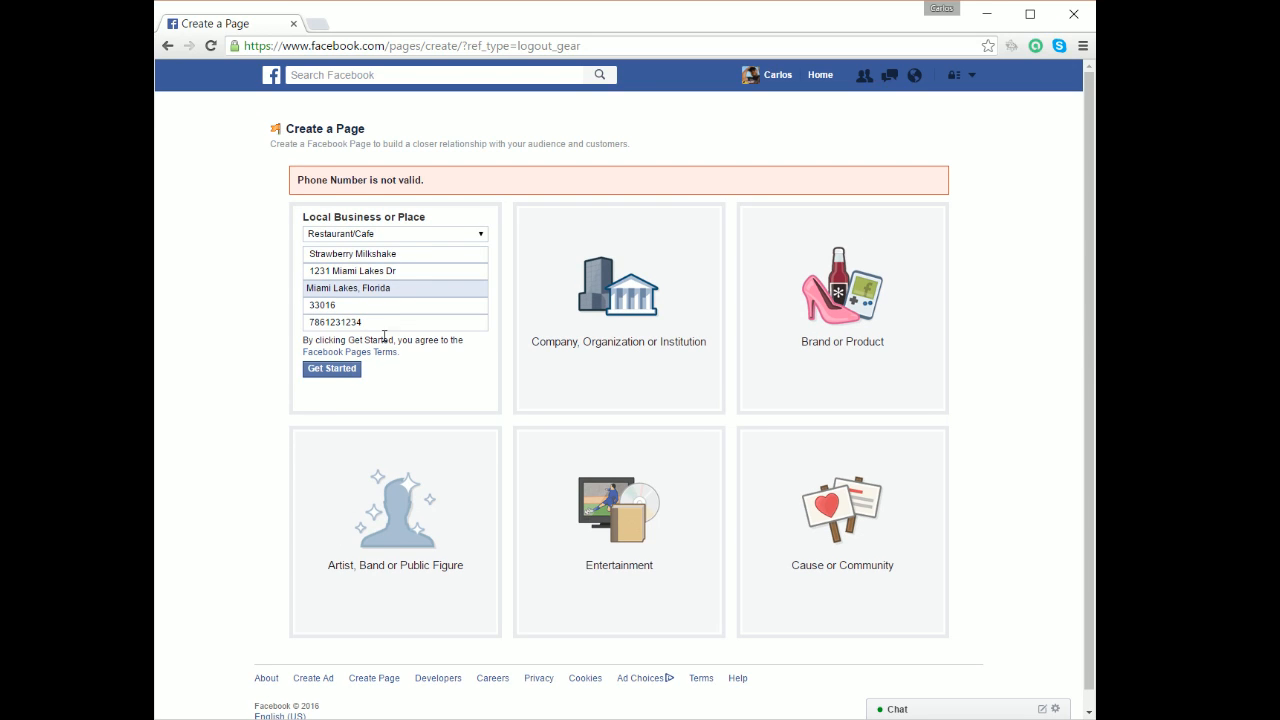
Correct the invalid phone number and resubmit the business details.
{"action": "left_click_drag", "start_coordinate": [383, 326], "coordinate": [325, 323]}
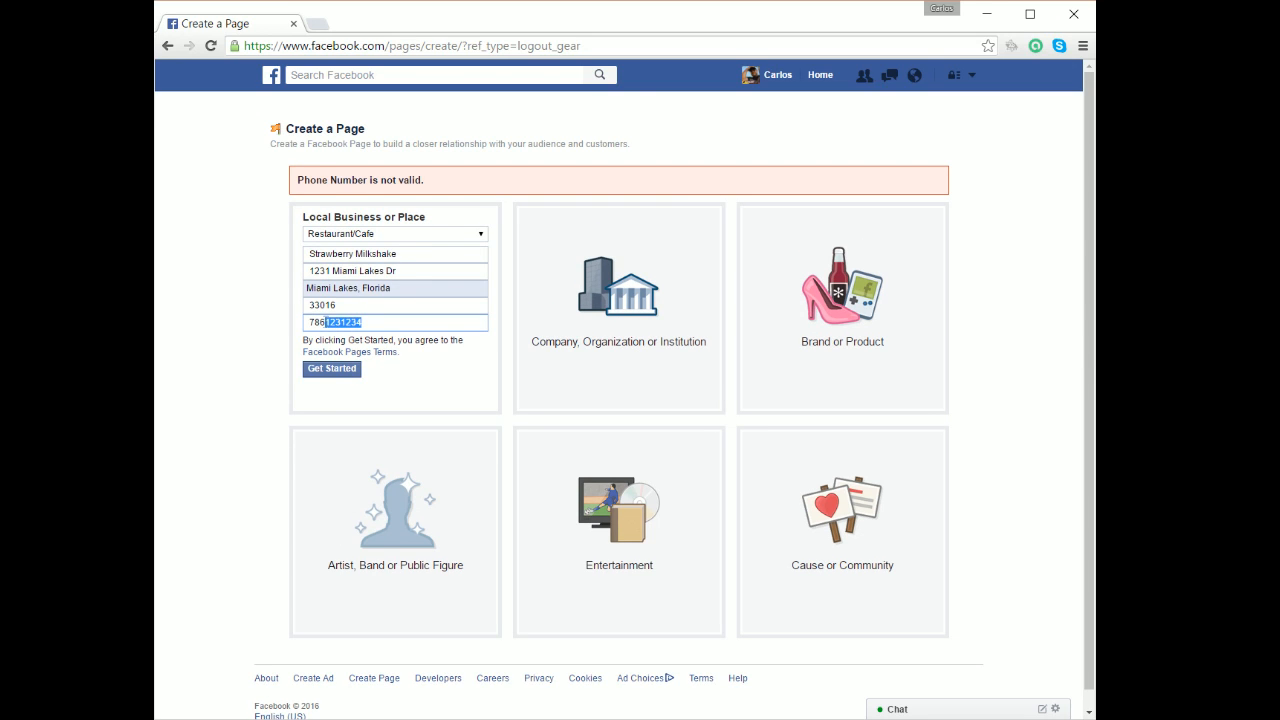
{"action": "type", "text": "748"}
{"action": "key", "text": "BackSpace"}
{"action": "key", "text": "BackSpace"}
{"action": "type", "text": "56"}
{"action": "key", "text": "BackSpace"}
{"action": "key", "text": "BackSpace"}
{"action": "key", "text": "BackSpace"}
{"action": "left_click", "coordinate": [340, 372]}
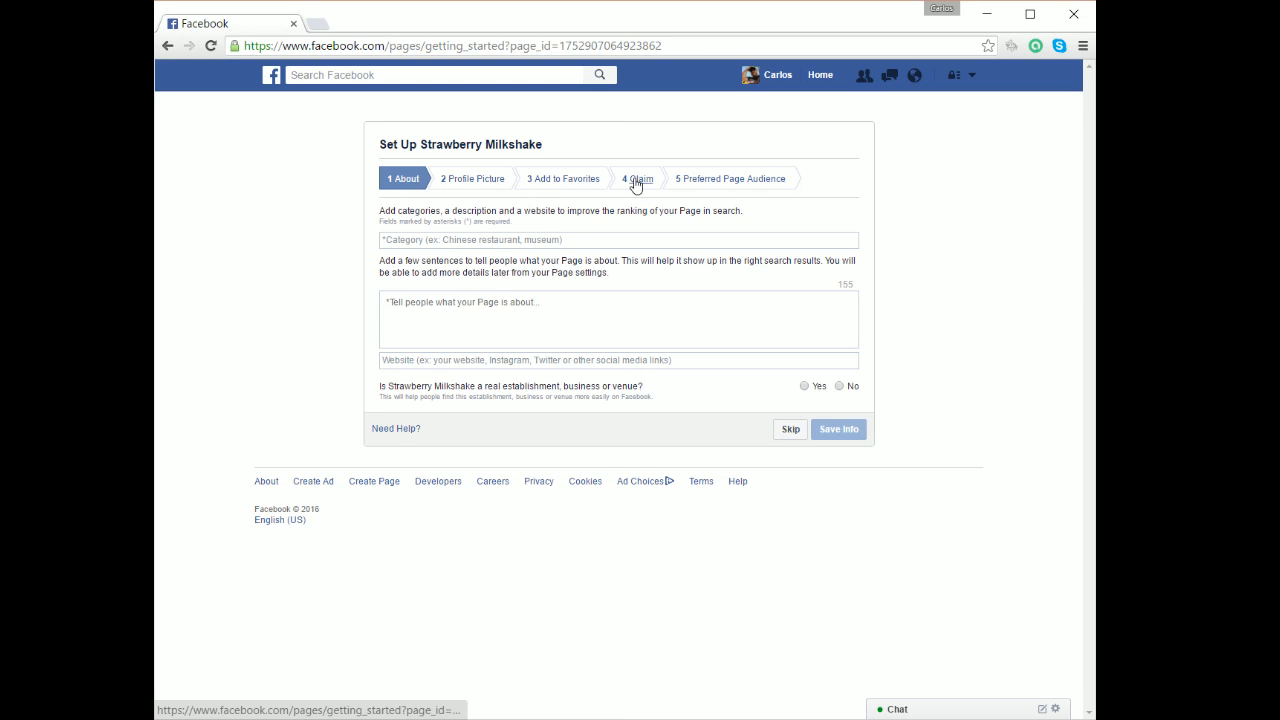
Add Dessert Place, Ice Cream Parlor and Cafe as the page's categories.
{"action": "left_click", "coordinate": [703, 178]}
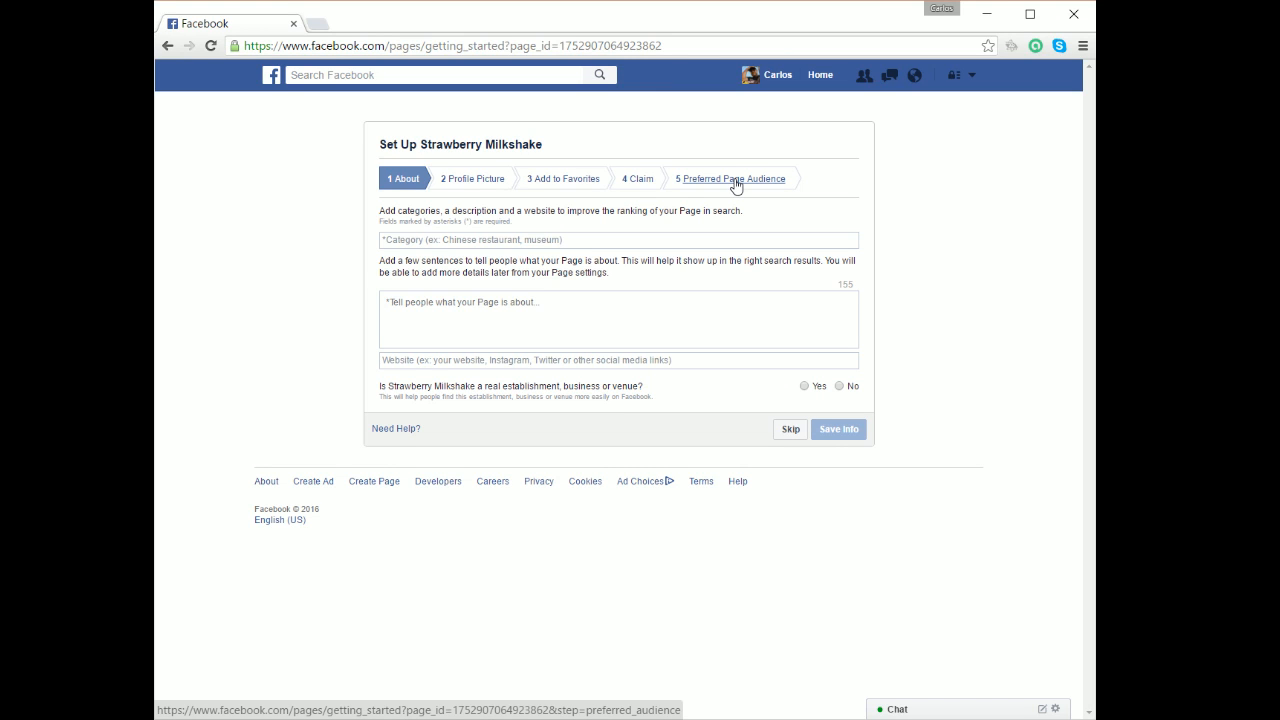
{"action": "left_click", "coordinate": [660, 240]}
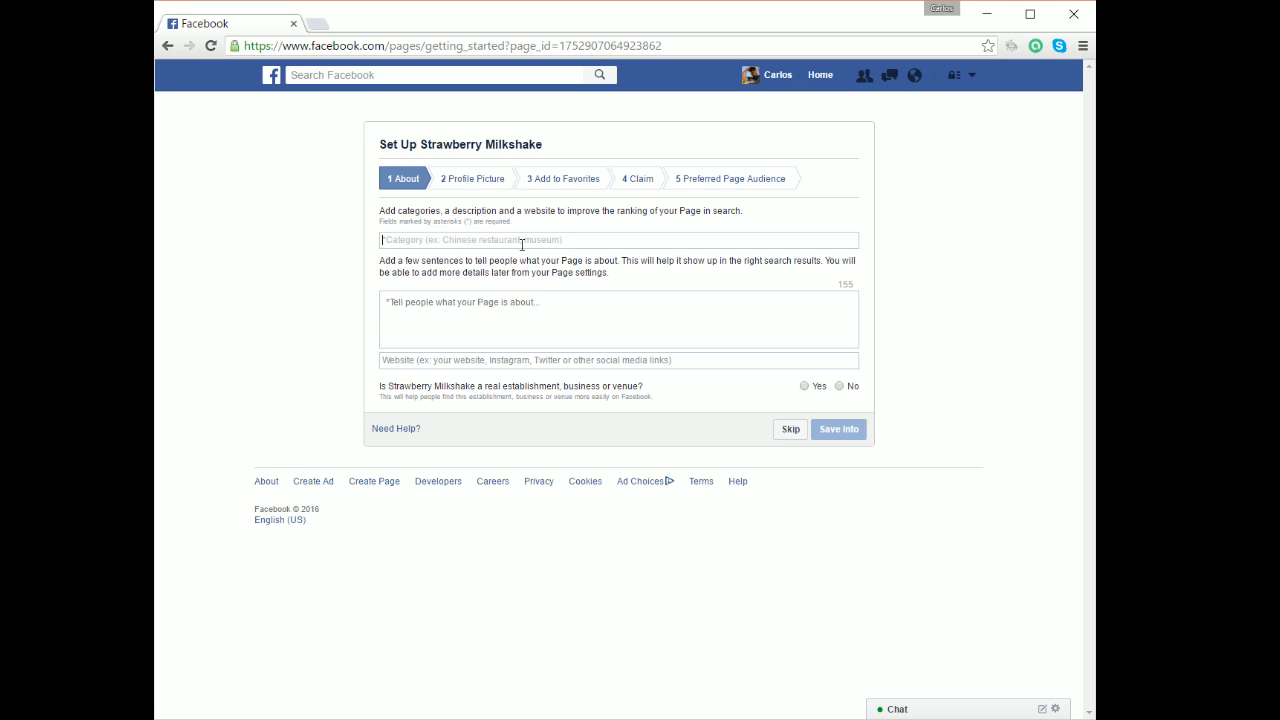
{"action": "type", "text": "Desse"}
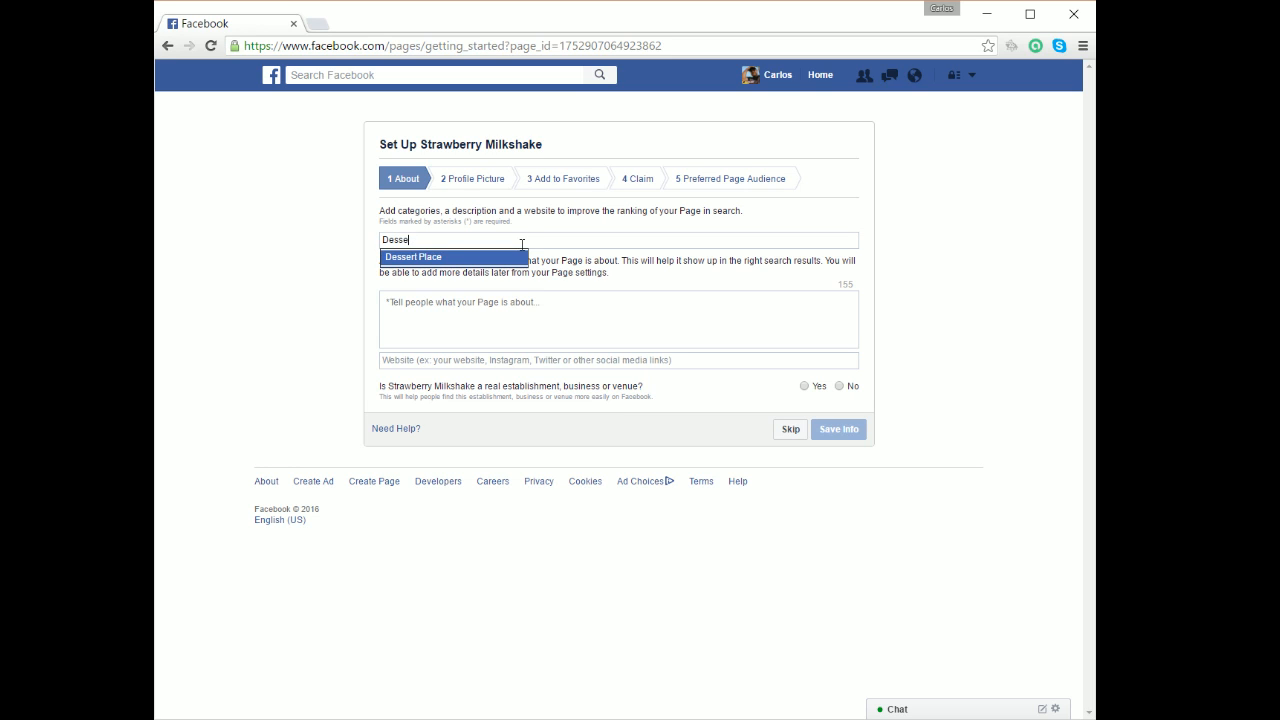
{"action": "left_click", "coordinate": [496, 259]}
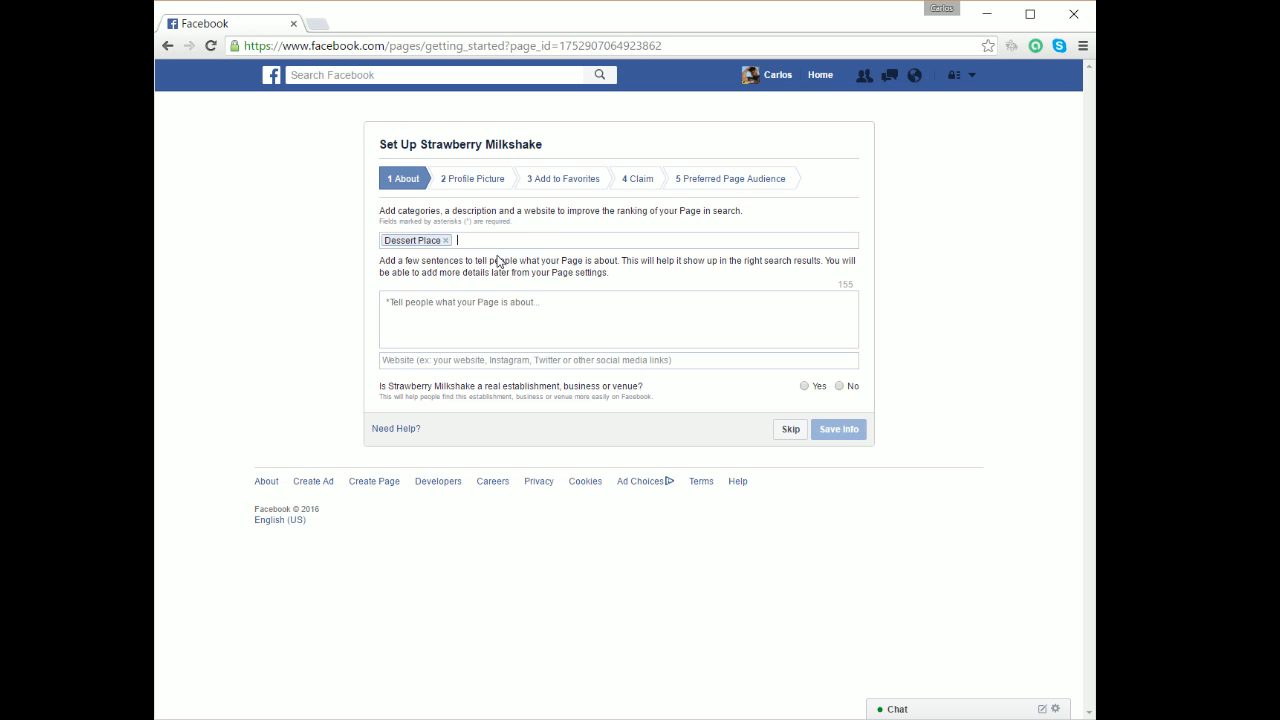
{"action": "type", "text": "Ice"}
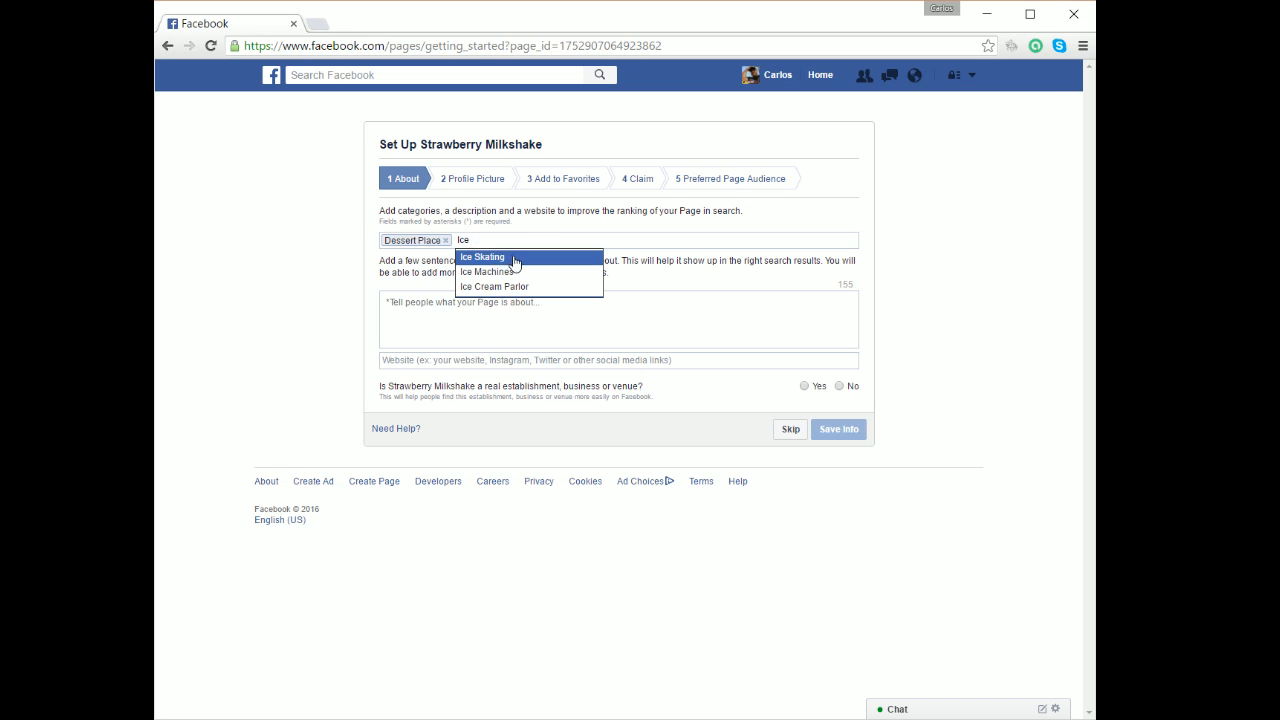
{"action": "left_click", "coordinate": [516, 287]}
{"action": "type", "text": "Caf"}
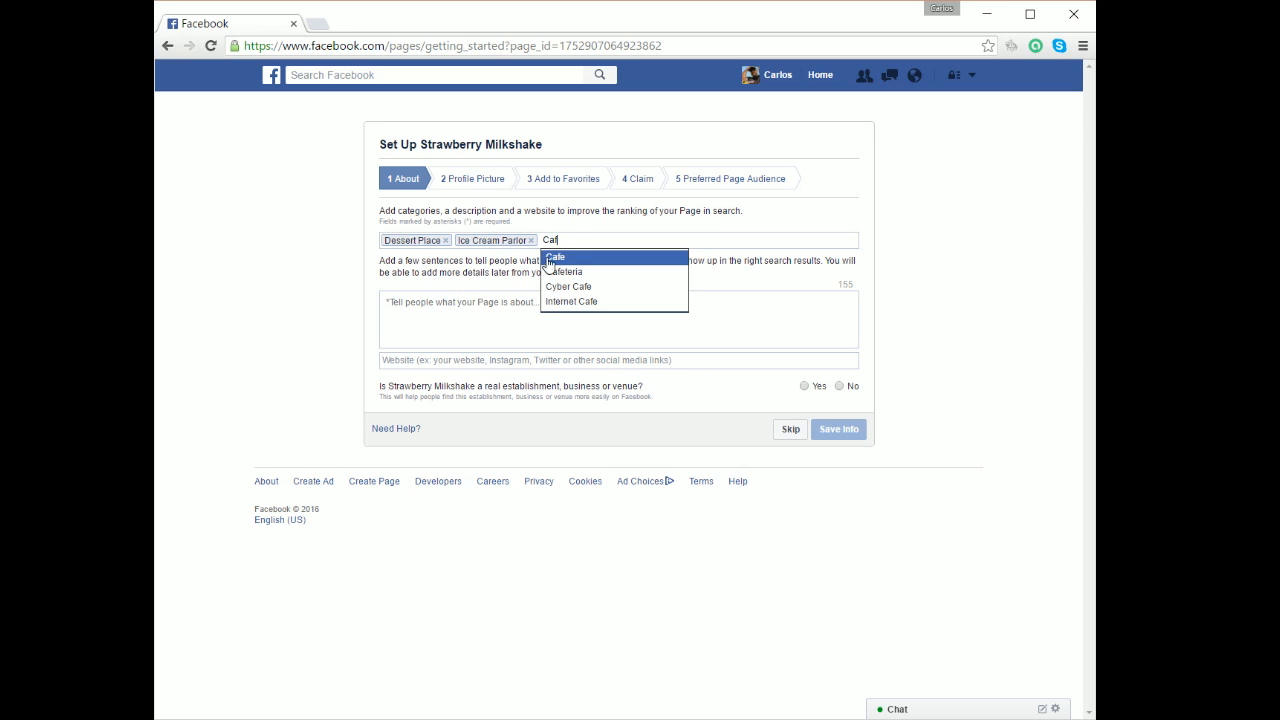
{"action": "left_click", "coordinate": [552, 258]}
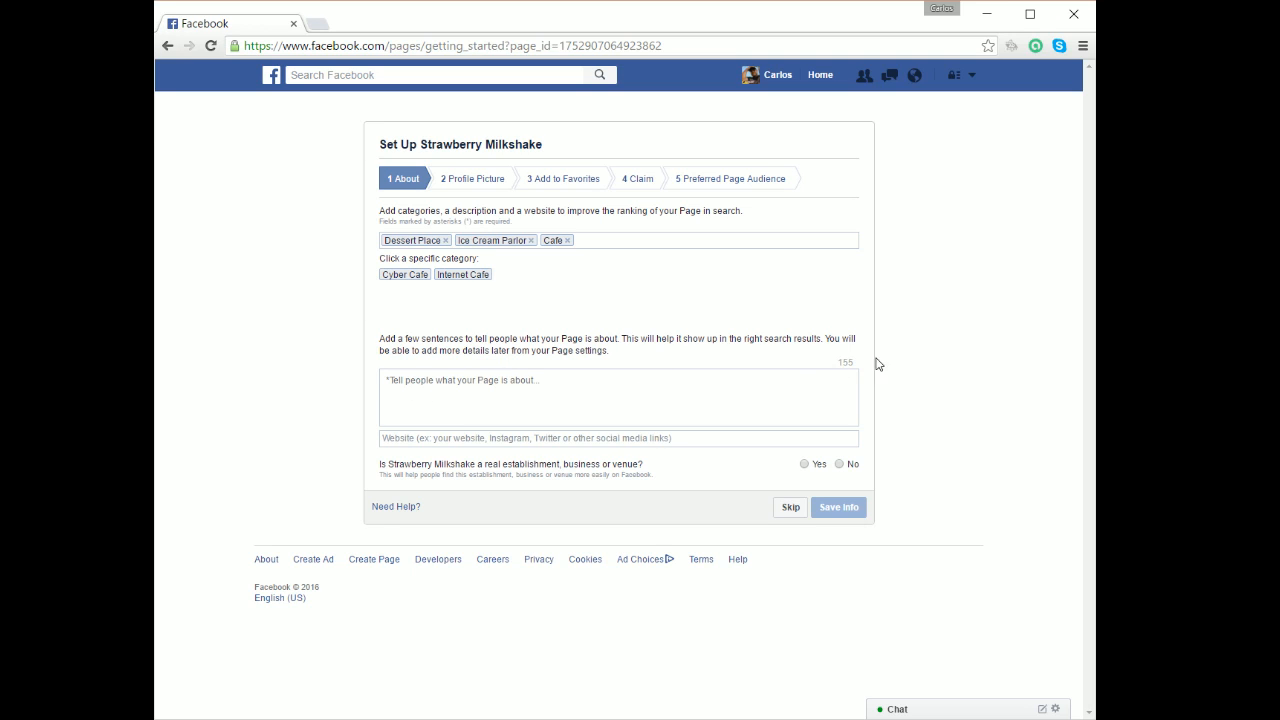
Write a description calling it the best milkshakes in Miami Lakes, naming its street corner.
{"action": "left_click", "coordinate": [400, 381]}
{"action": "type", "text": "The best milks"}
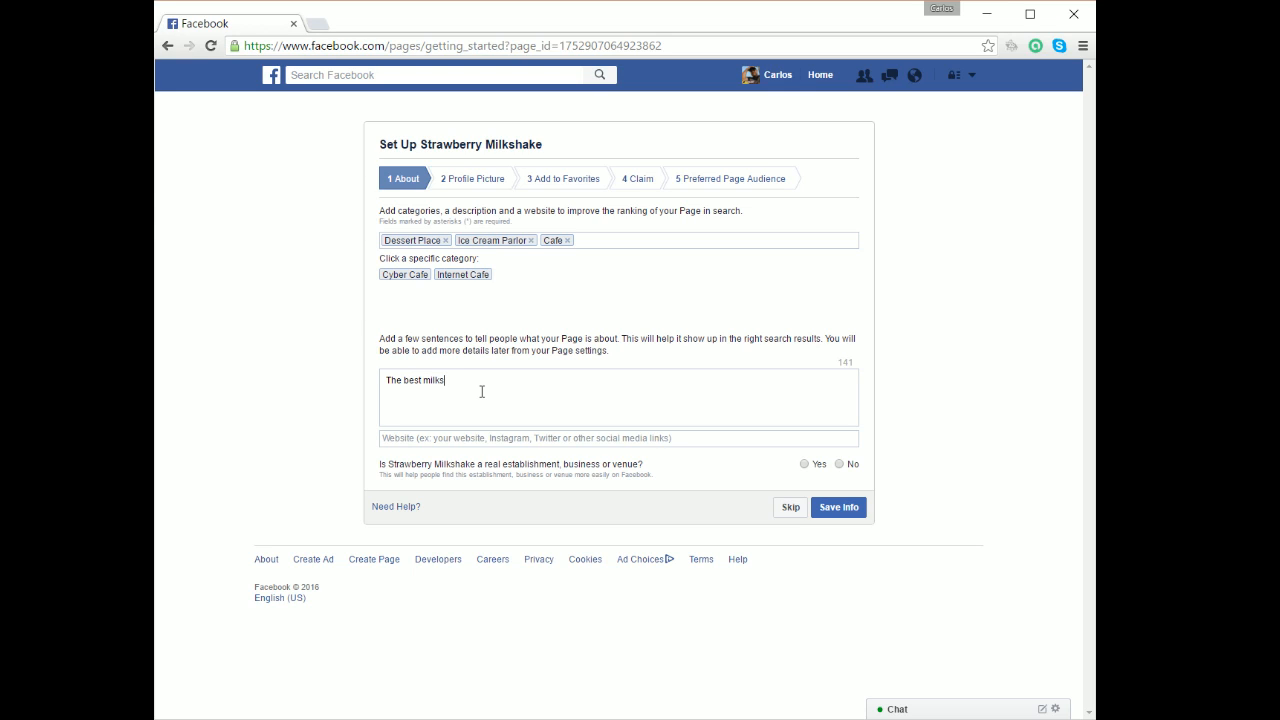
{"action": "type", "text": "hakes in Miami L"}
{"action": "key", "text": "BackSpace"}
{"action": "key", "text": "BackSpace"}
{"action": "type", "text": "s lovc"}
{"action": "type", "text": "the cornert ogf"}
{"action": "key", "text": "BackSpace"}
{"action": "key", "text": "BackSpace"}
{"action": "key", "text": "BackSpace"}
{"action": "type", "text": "r"}
{"action": "key", "text": "BackSpace"}
{"action": "type", "text": "of Miami Lakes D"}
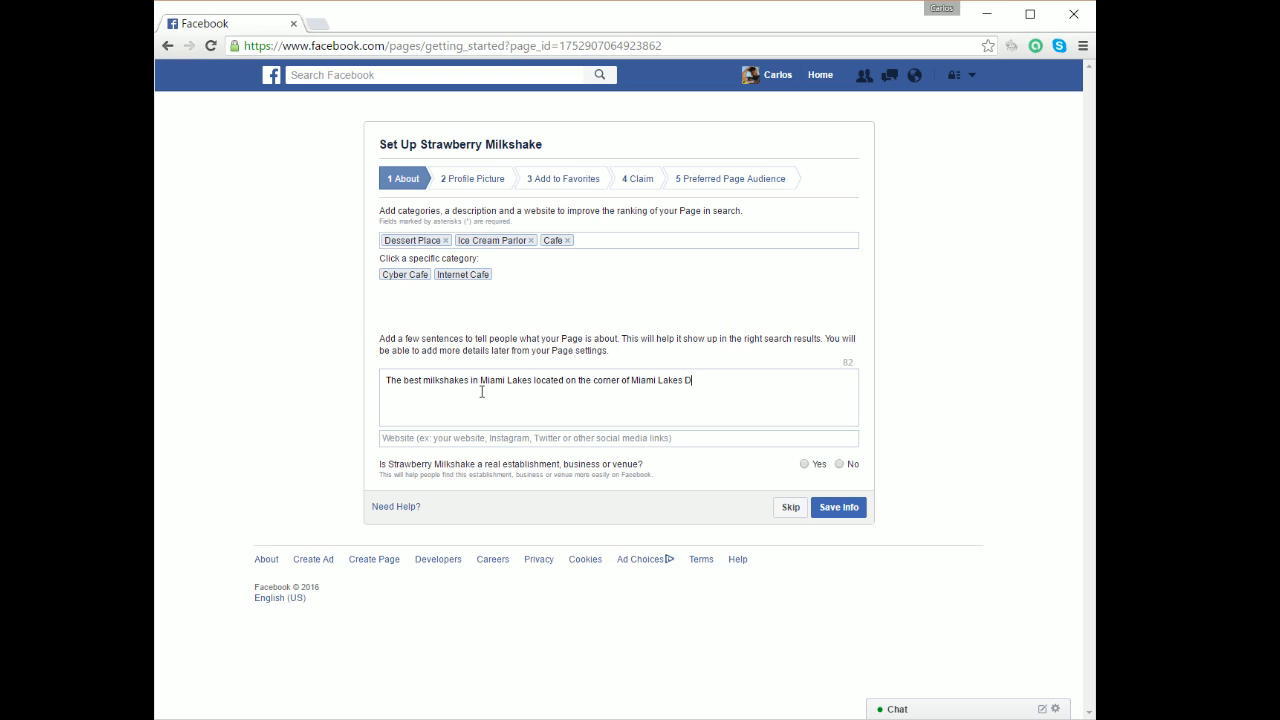
{"action": "type", "text": "r and NW 57th Ave"}
Confirm it is a real, officially represented establishment and save the About info.
{"action": "left_click", "coordinate": [654, 444]}
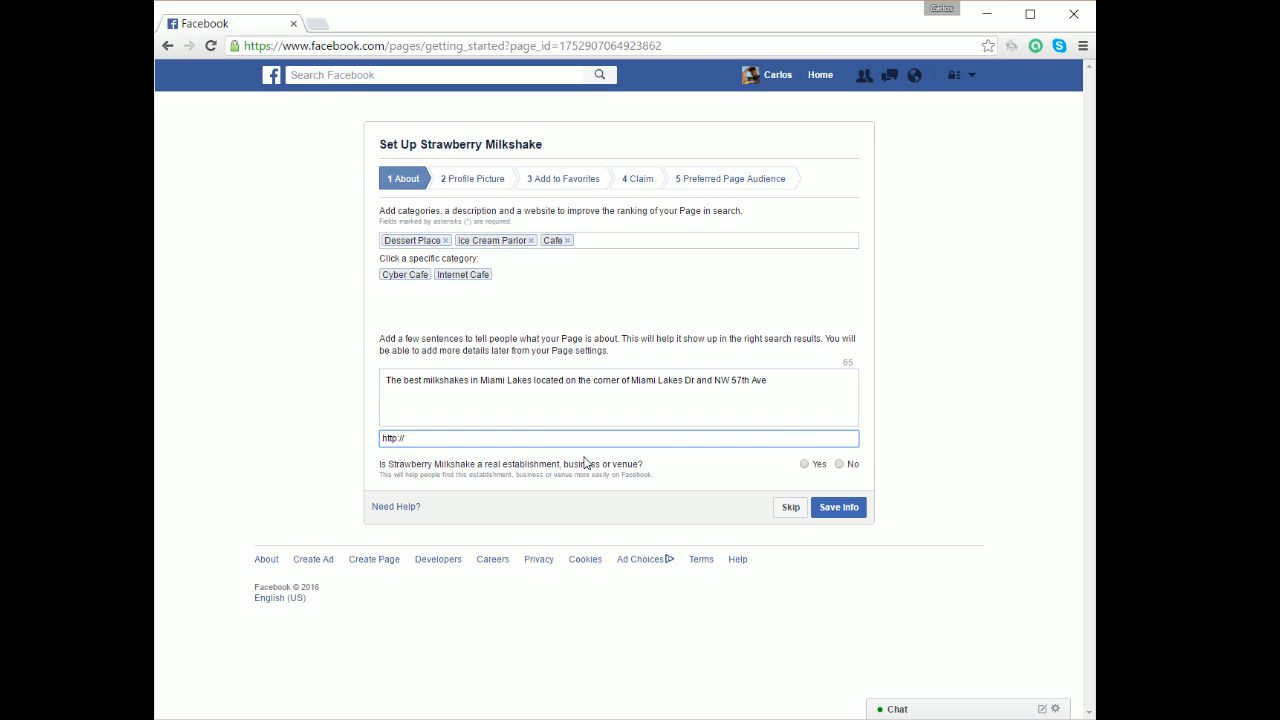
{"action": "left_click", "coordinate": [804, 464]}
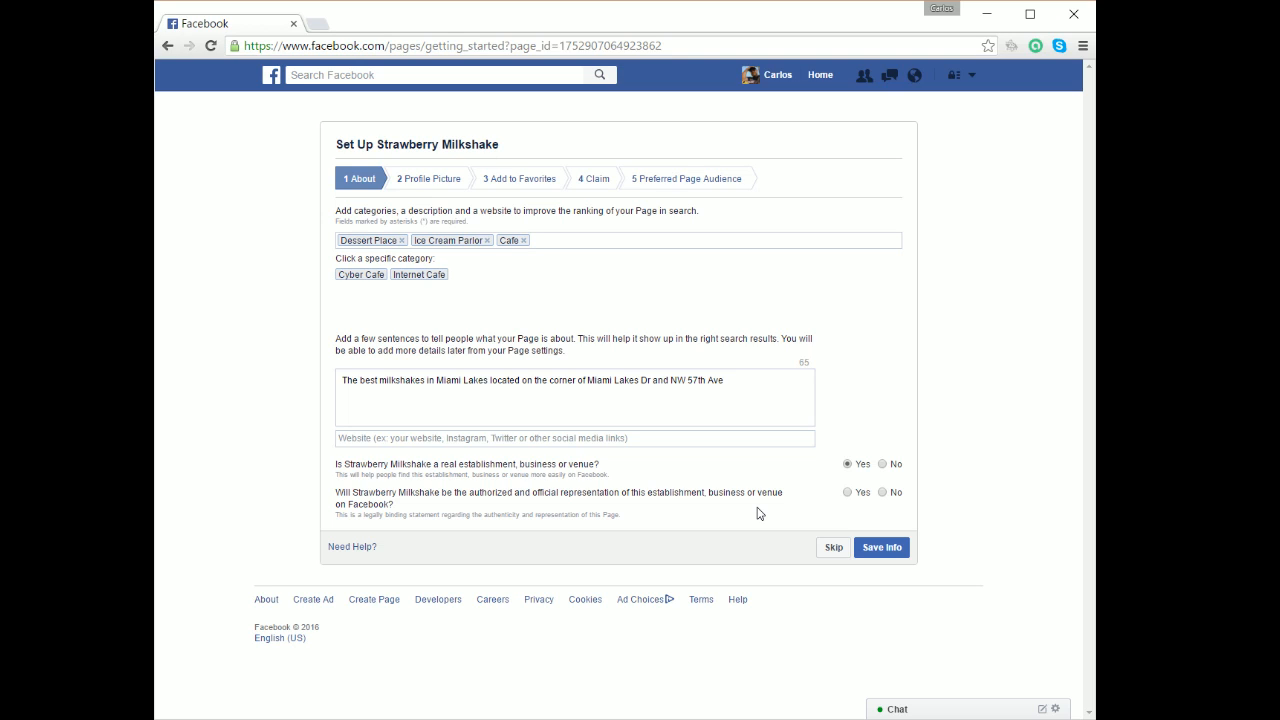
{"action": "left_click", "coordinate": [893, 550]}
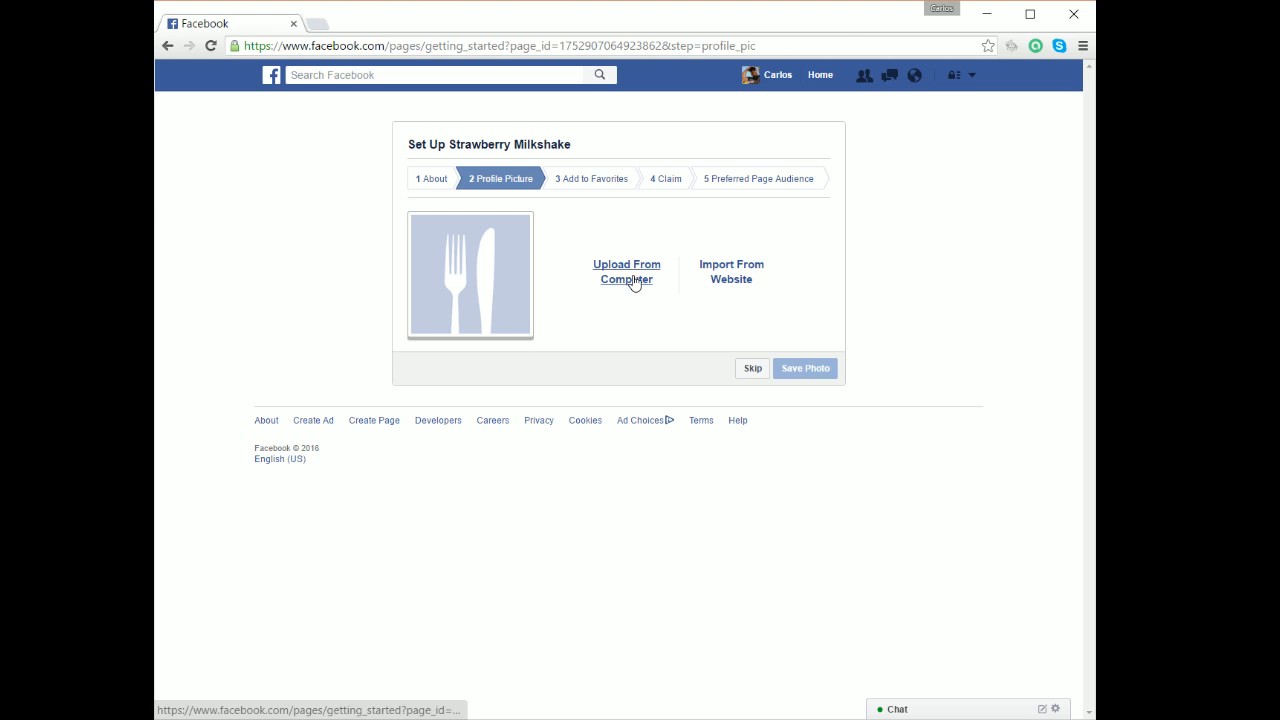
Upload FB Profile Picture from K: > Management Ally > Tibogo > gRAPHICS as the profile picture.
{"action": "left_click", "coordinate": [634, 283]}
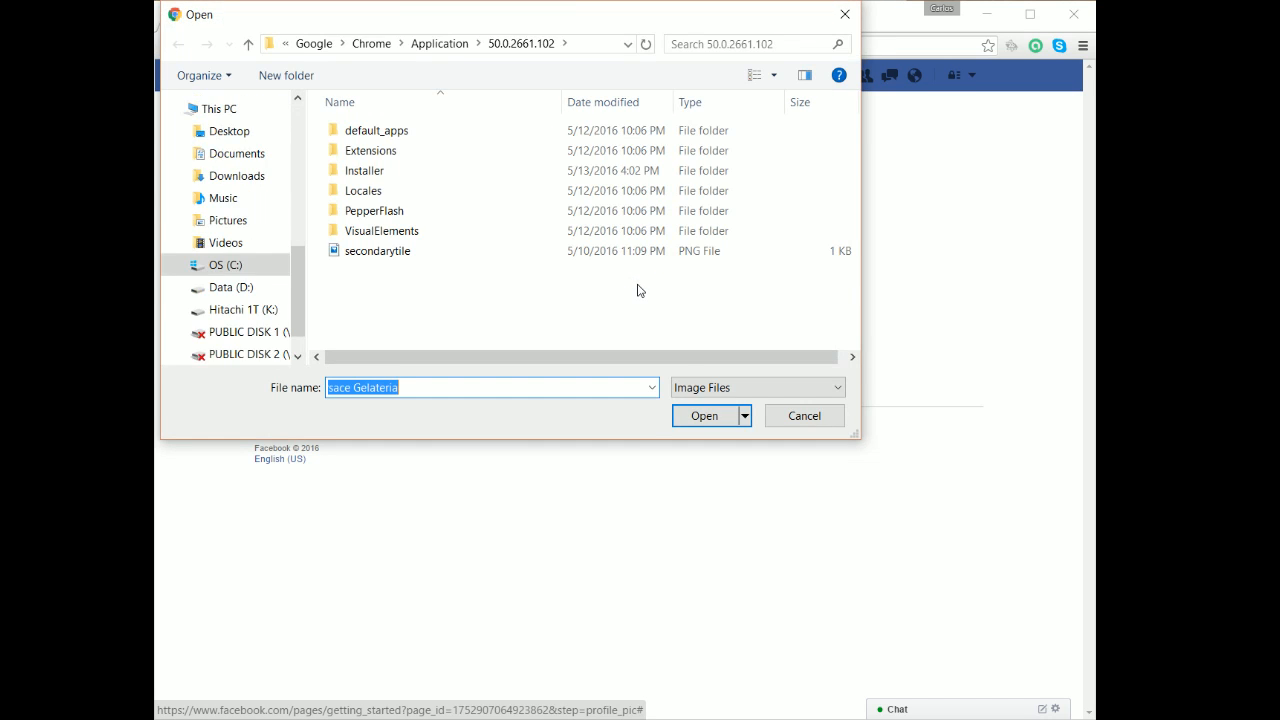
{"action": "left_click", "coordinate": [252, 312]}
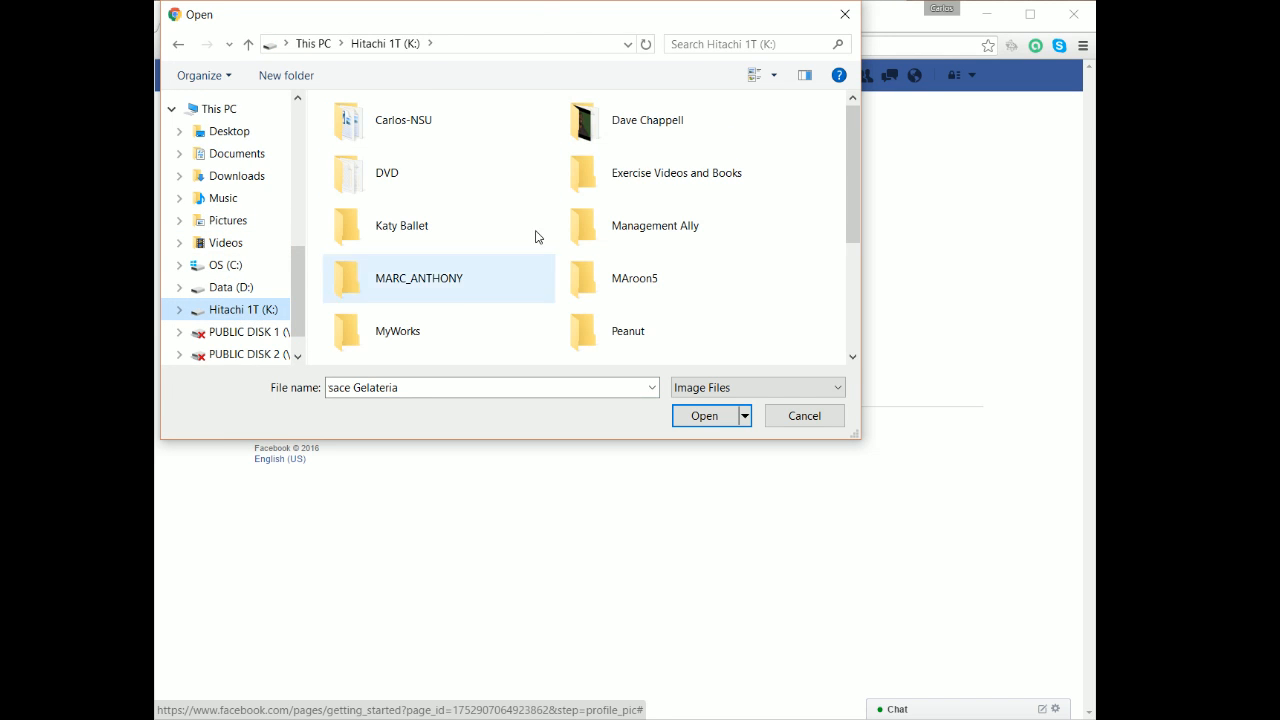
{"action": "double_click", "coordinate": [648, 225]}
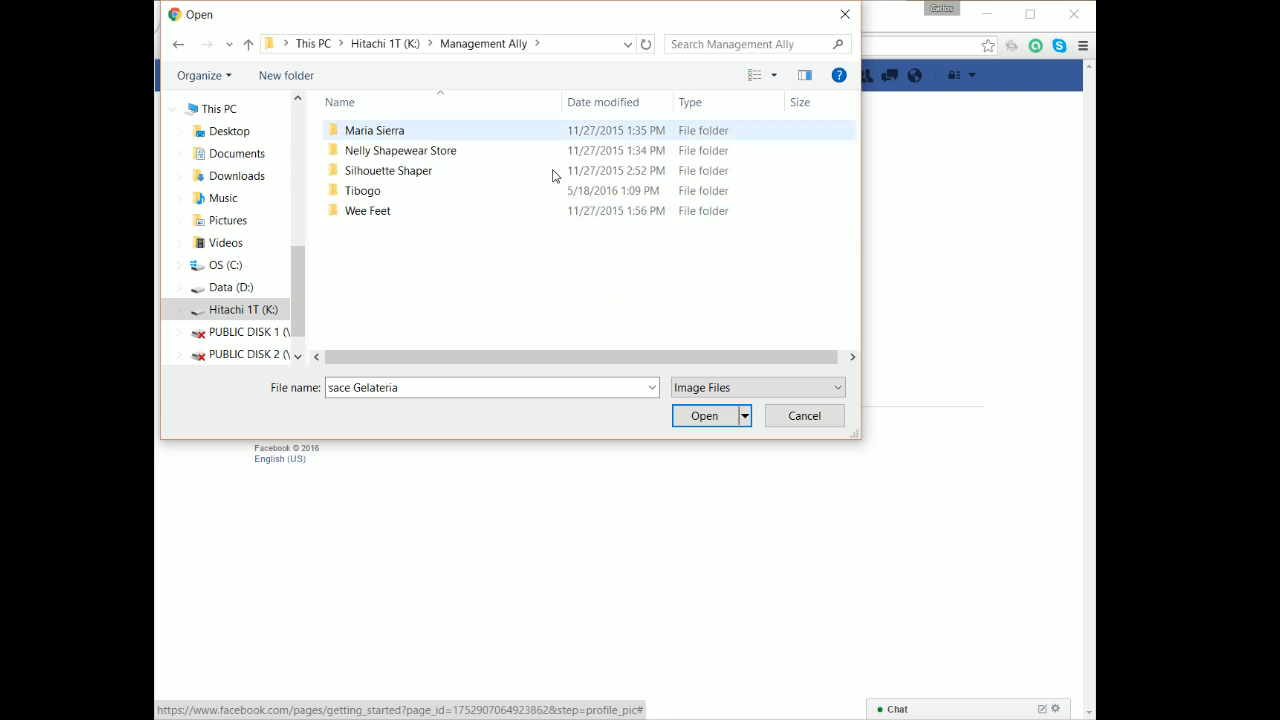
{"action": "double_click", "coordinate": [378, 193]}
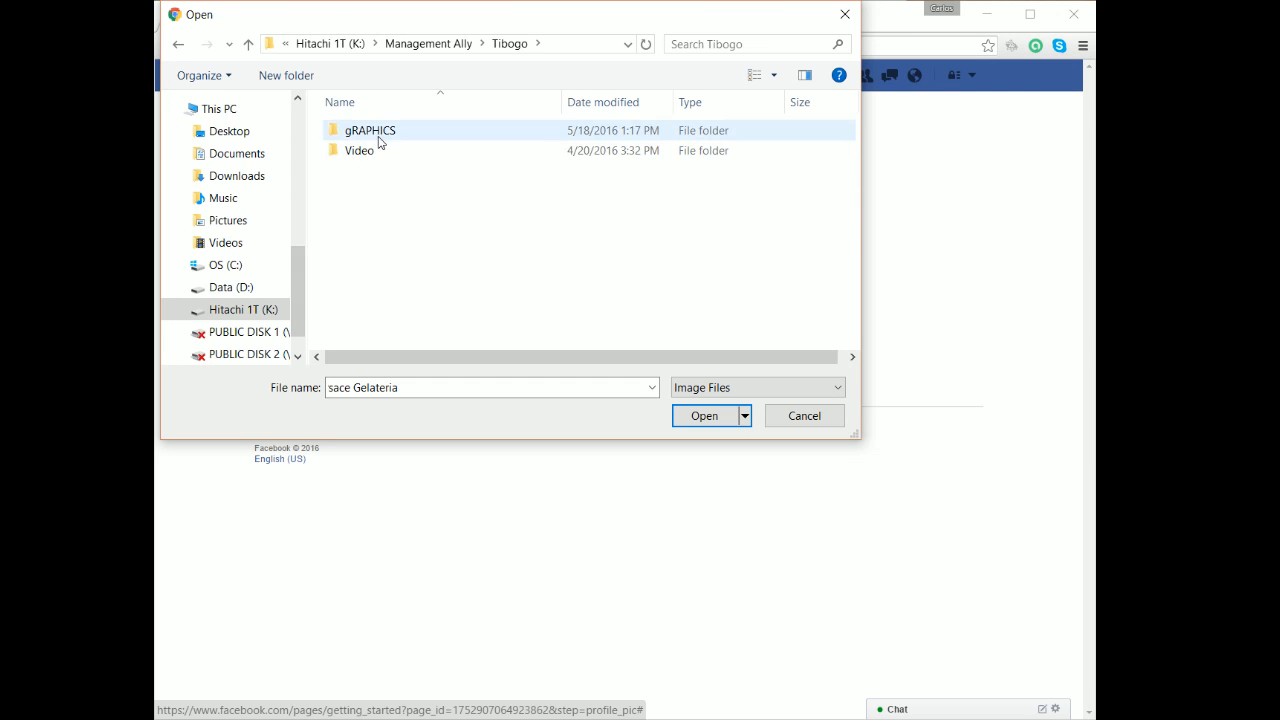
{"action": "double_click", "coordinate": [380, 133]}
{"action": "left_click", "coordinate": [477, 145]}
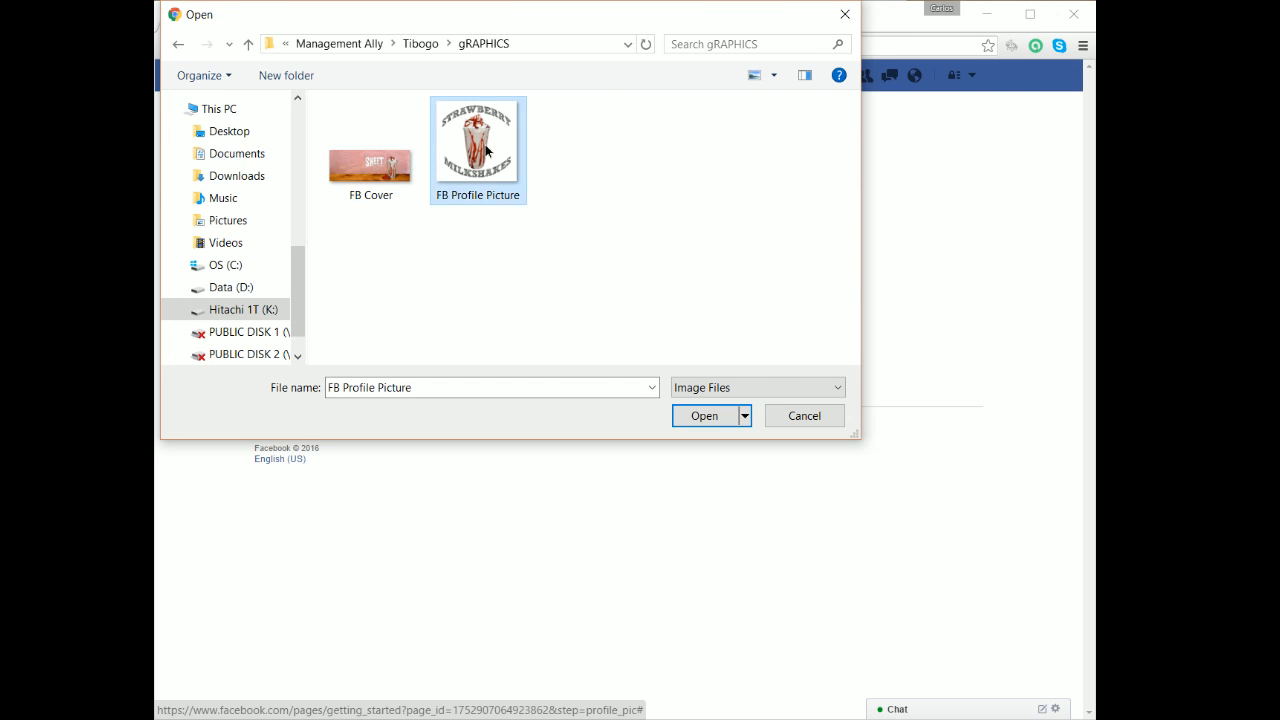
{"action": "left_click", "coordinate": [704, 416]}
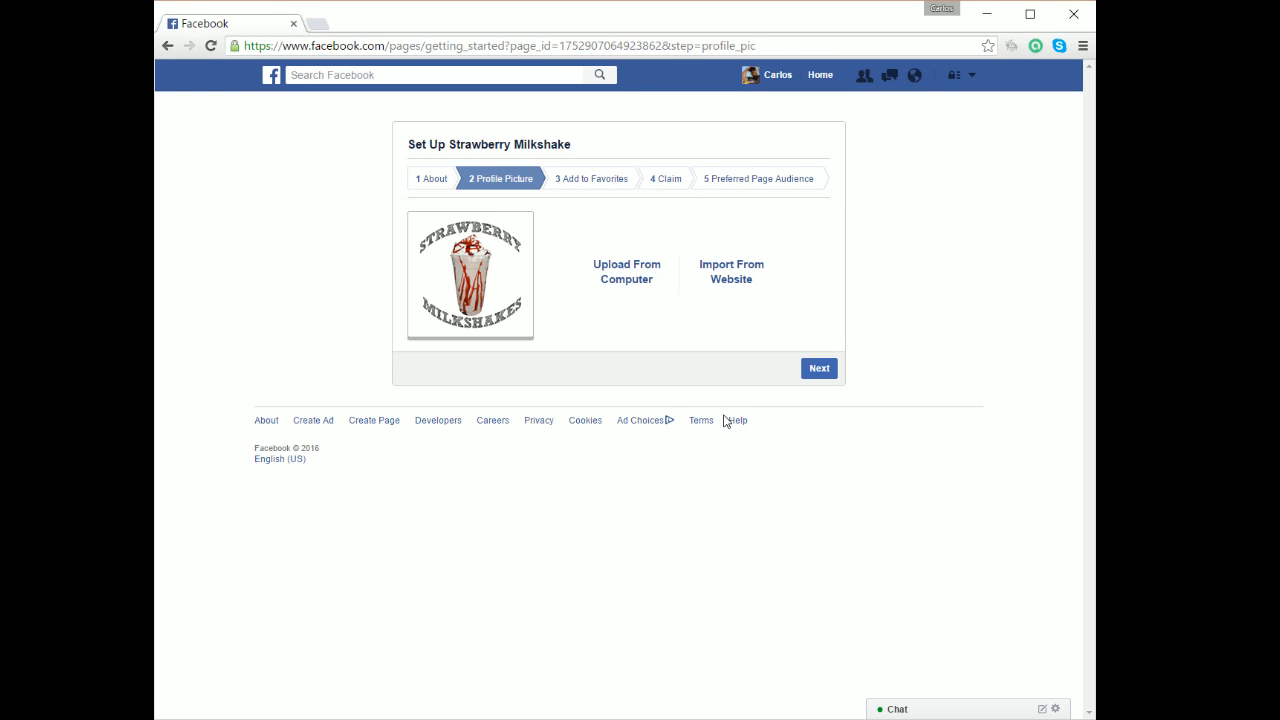
Add the page to favorites, remove it again, and skip the favorites step.
{"action": "left_click", "coordinate": [819, 369]}
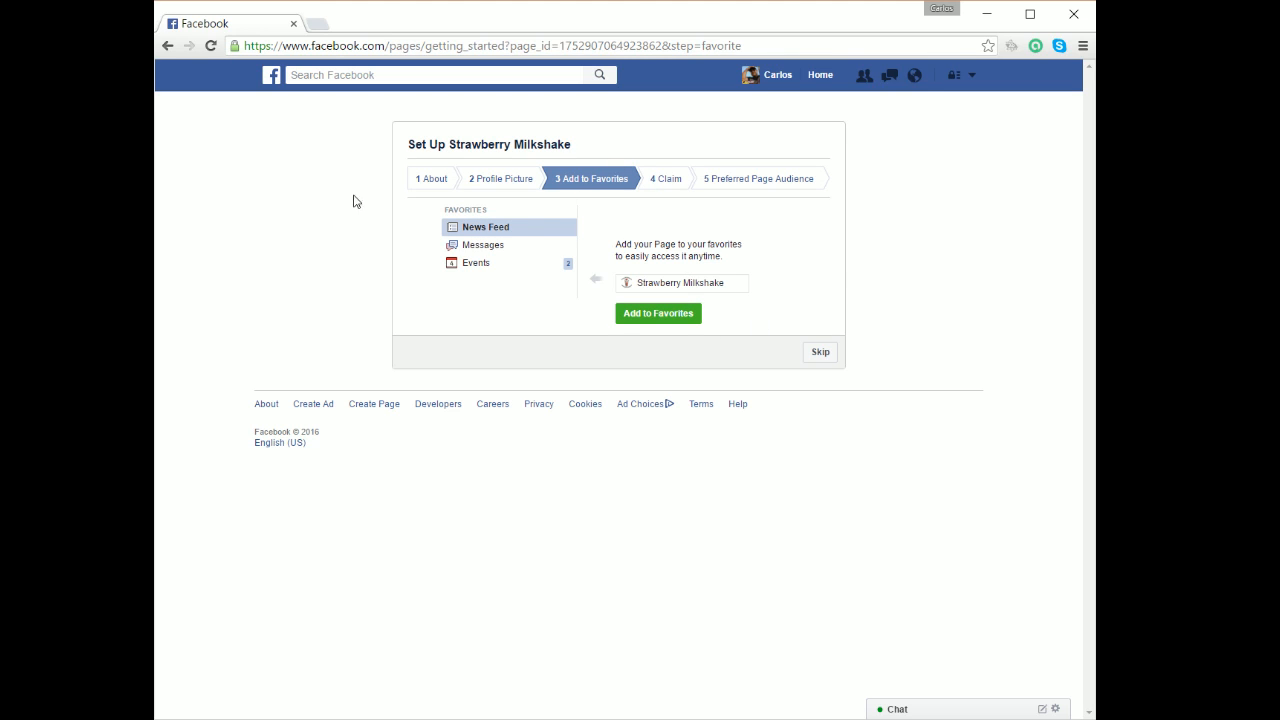
{"action": "left_click", "coordinate": [658, 314]}
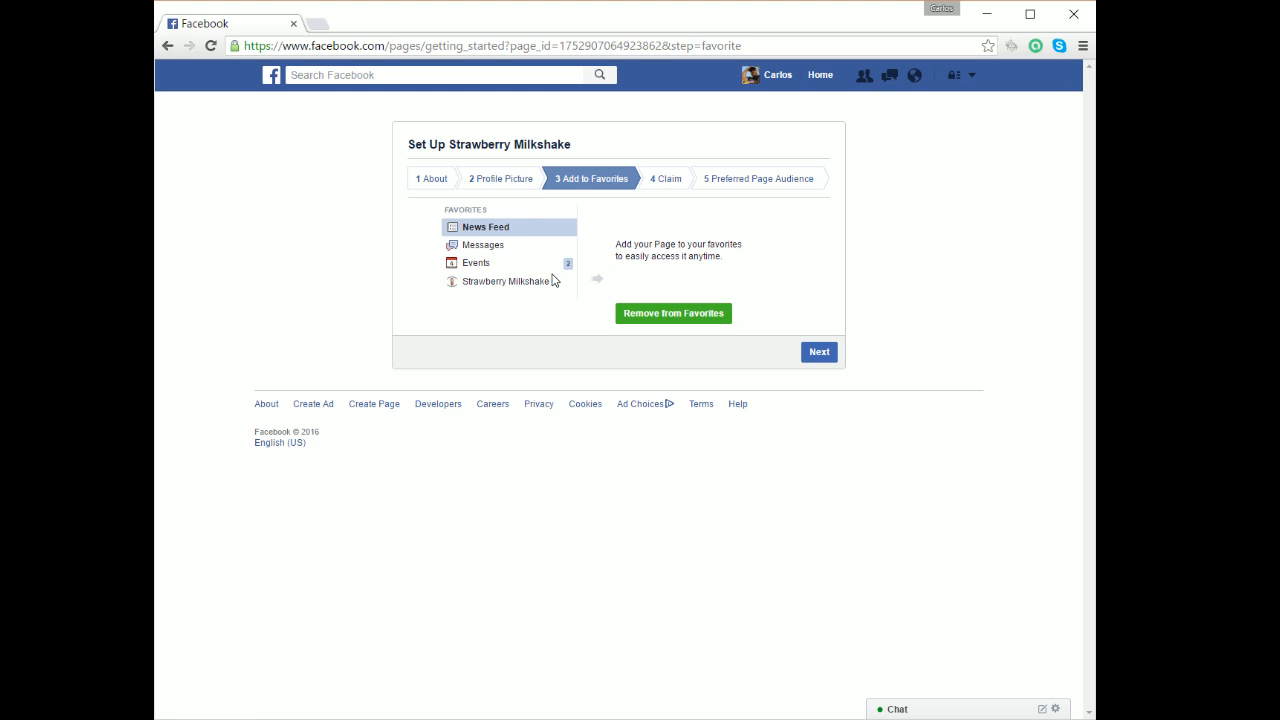
{"action": "left_click", "coordinate": [677, 314]}
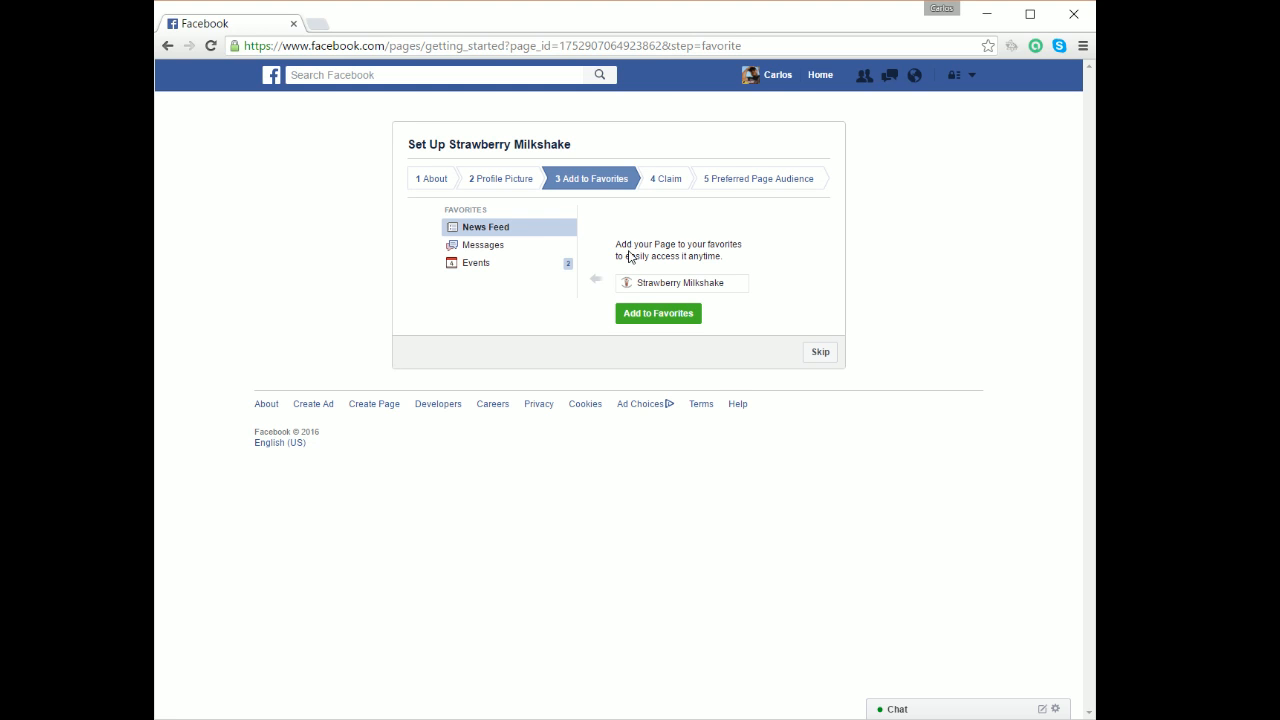
{"action": "left_click", "coordinate": [819, 353]}
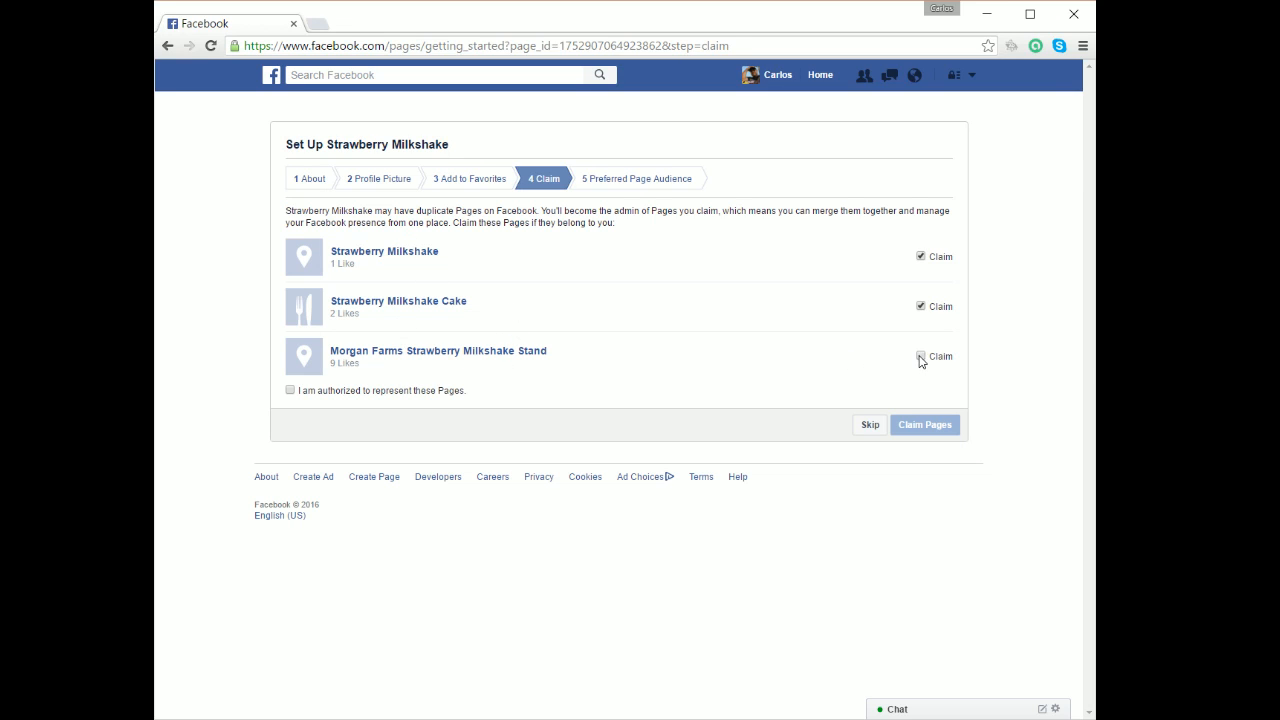
Uncheck one duplicate page's Claim box and skip the Claim step.
{"action": "left_click", "coordinate": [921, 256]}
{"action": "left_click", "coordinate": [869, 424]}
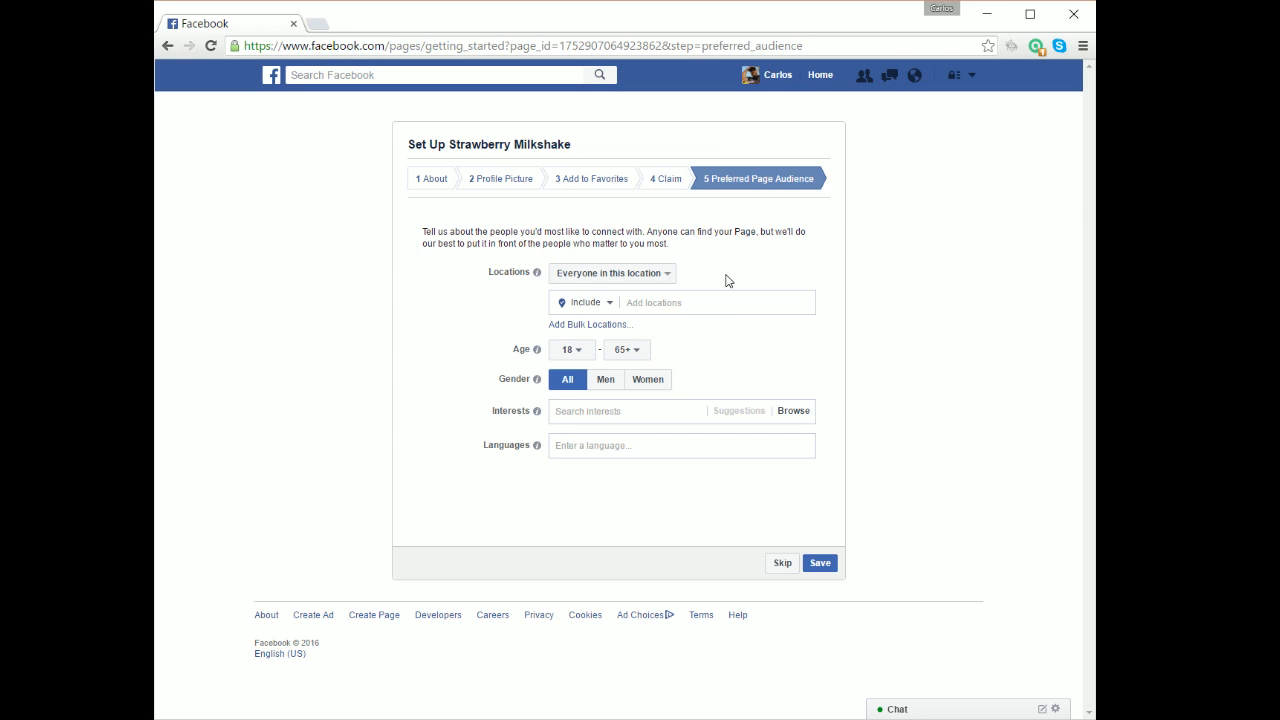
Set the audience location to Miami Lakes, Florida with a 25-mile radius.
{"action": "left_click", "coordinate": [693, 302]}
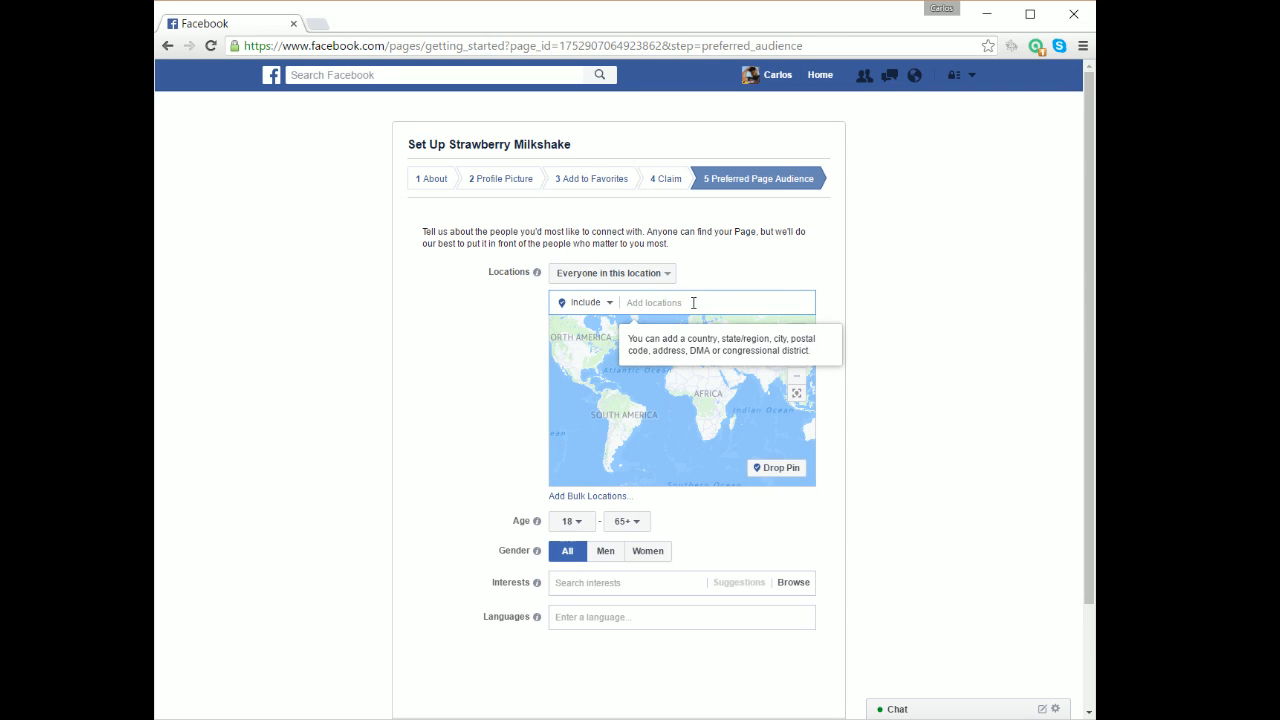
{"action": "type", "text": "Miami Lakes"}
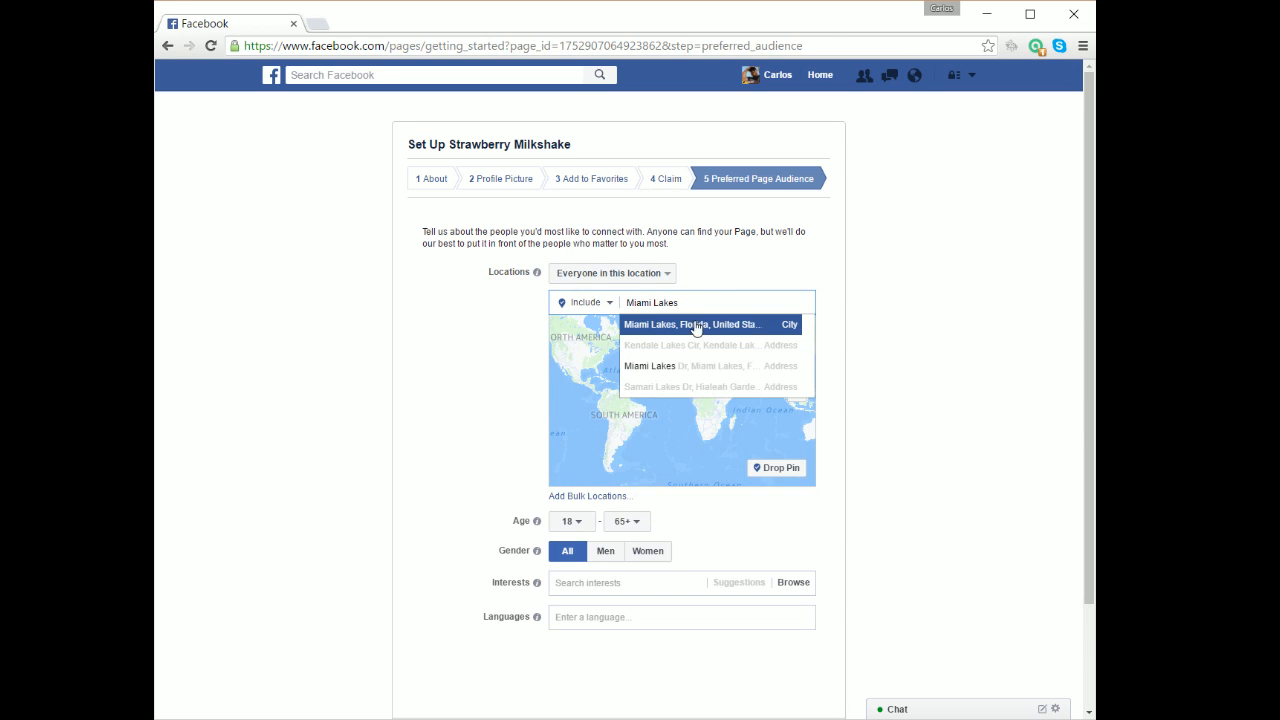
{"action": "left_click", "coordinate": [694, 329]}
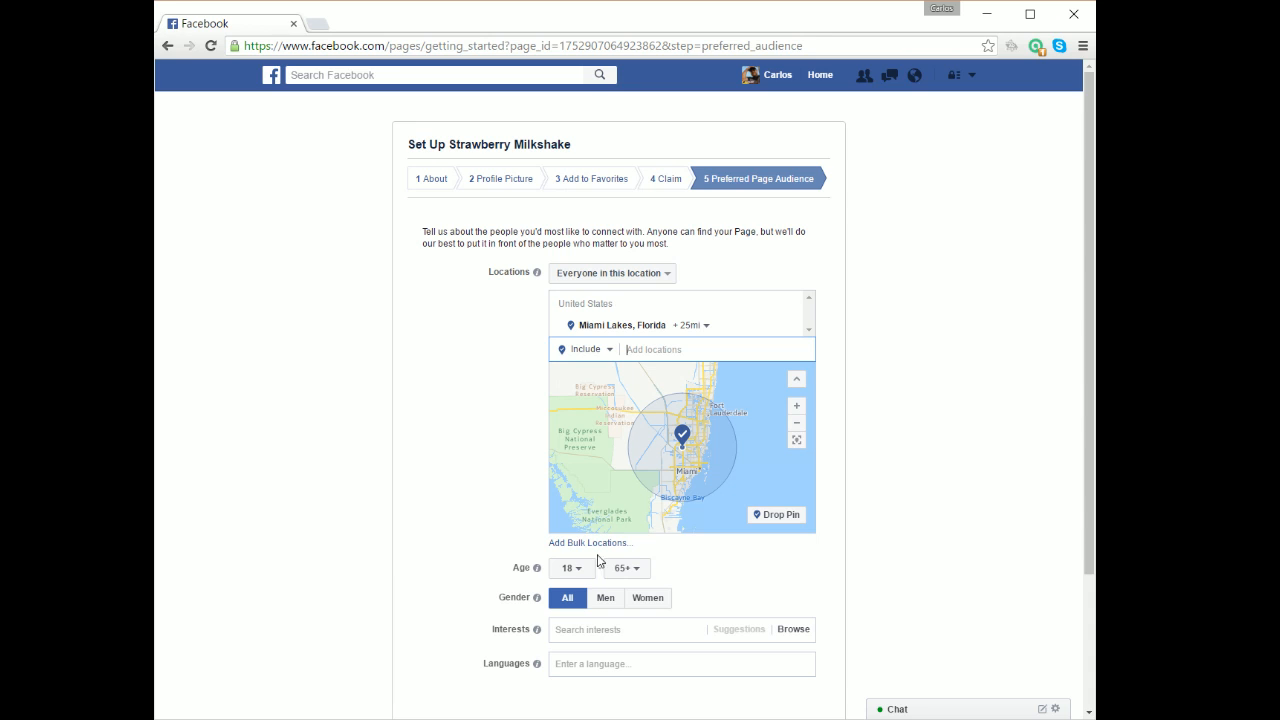
{"action": "scroll", "coordinate": [1088, 316], "scroll_direction": "down", "scroll_amount": 2}
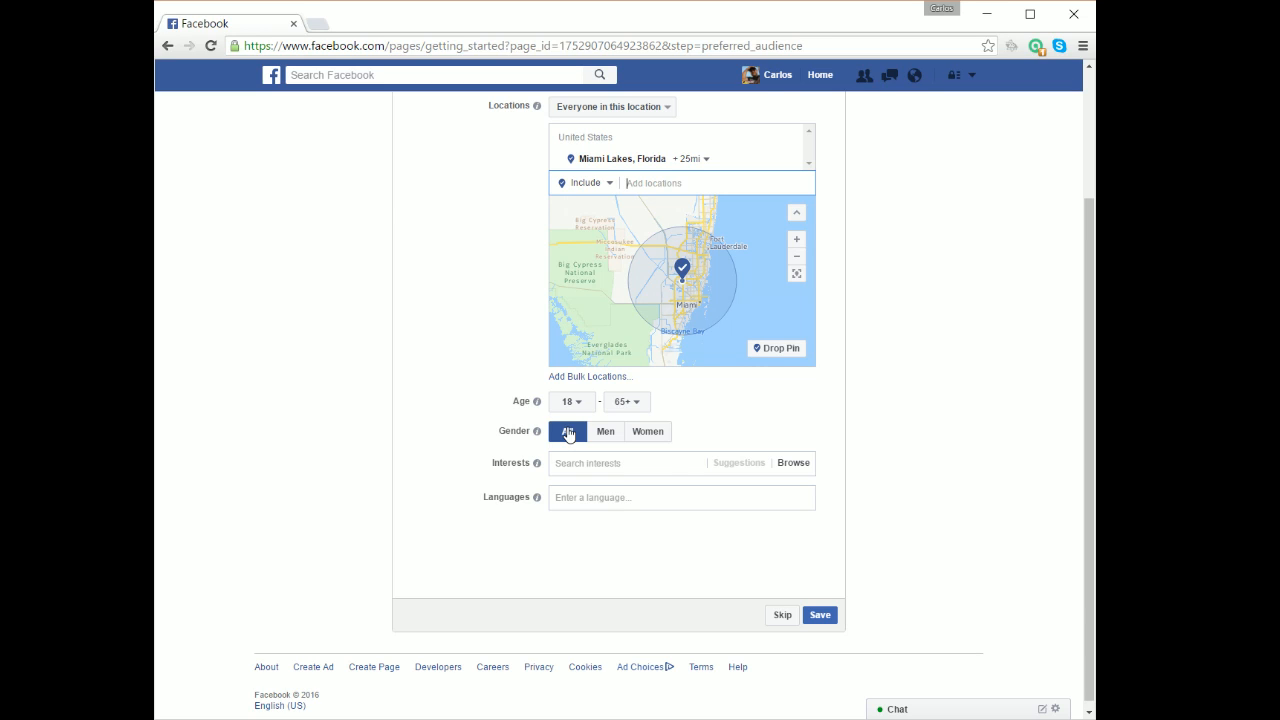
Add Ice cream, Sweets and Strawberry as the audience's interests.
{"action": "left_click", "coordinate": [657, 463]}
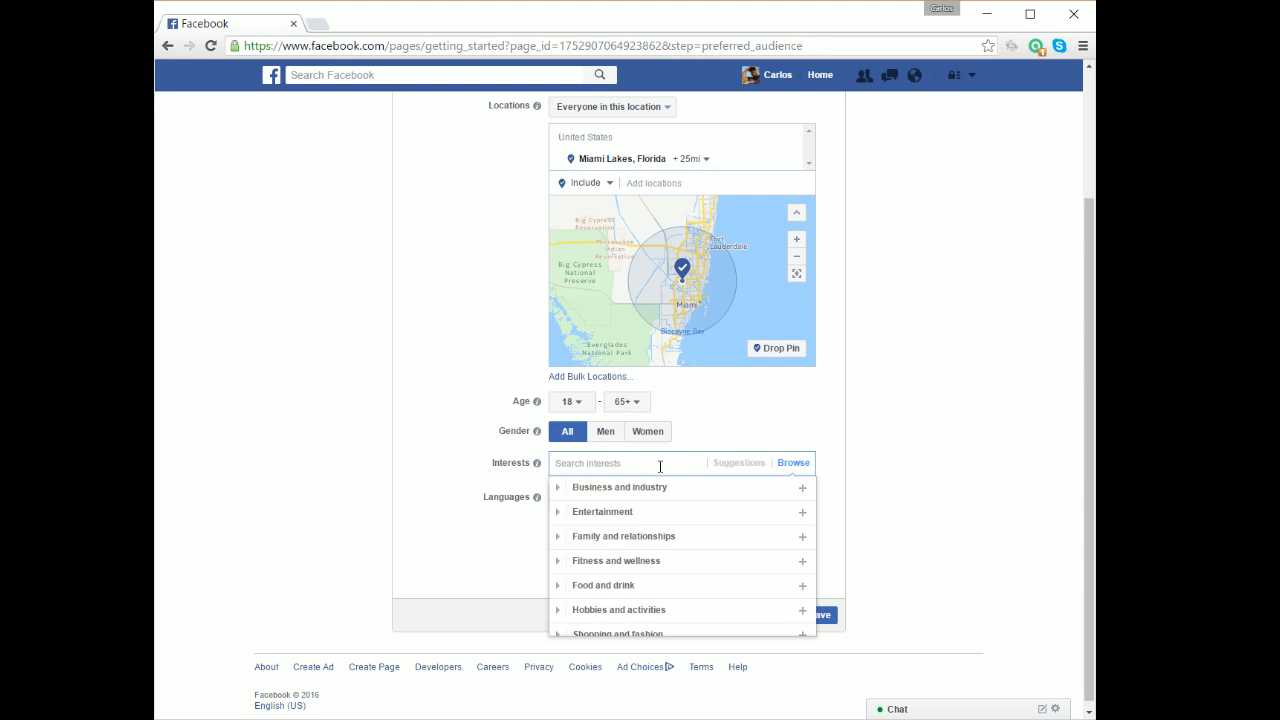
{"action": "type", "text": "Ice"}
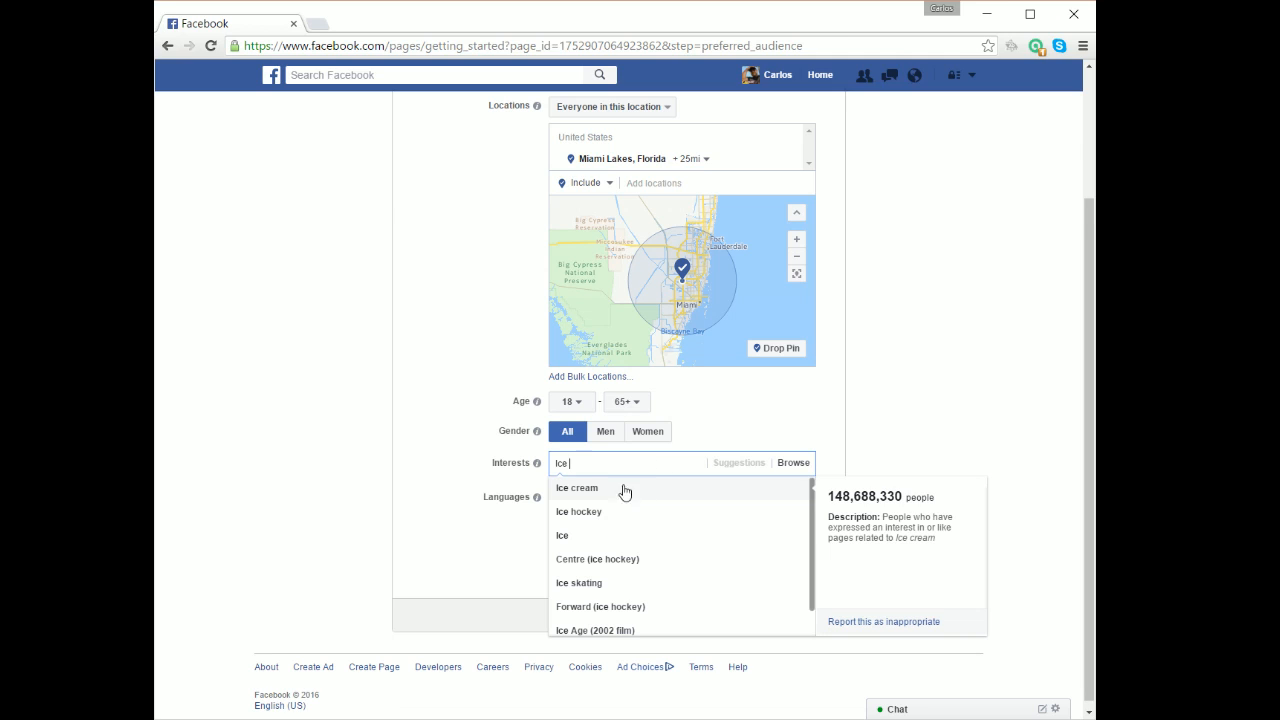
{"action": "left_click", "coordinate": [610, 490]}
{"action": "type", "text": "Swe"}
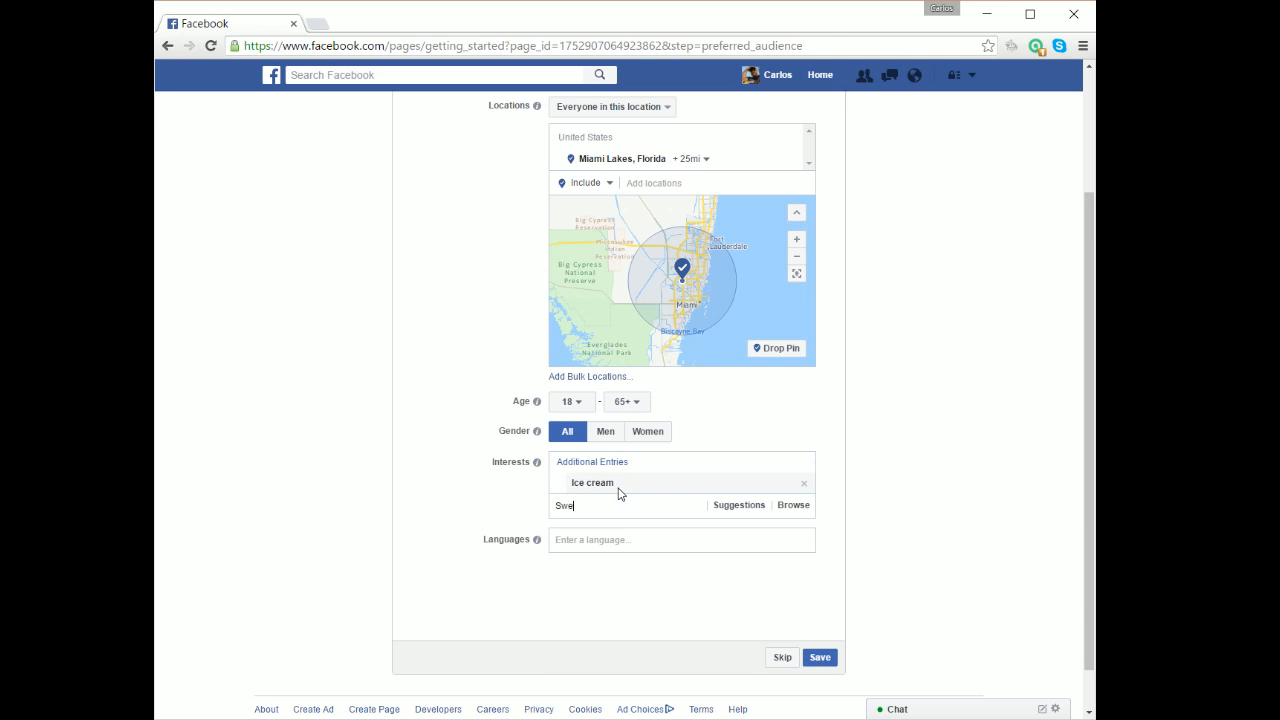
{"action": "type", "text": "ets"}
{"action": "left_click", "coordinate": [575, 577]}
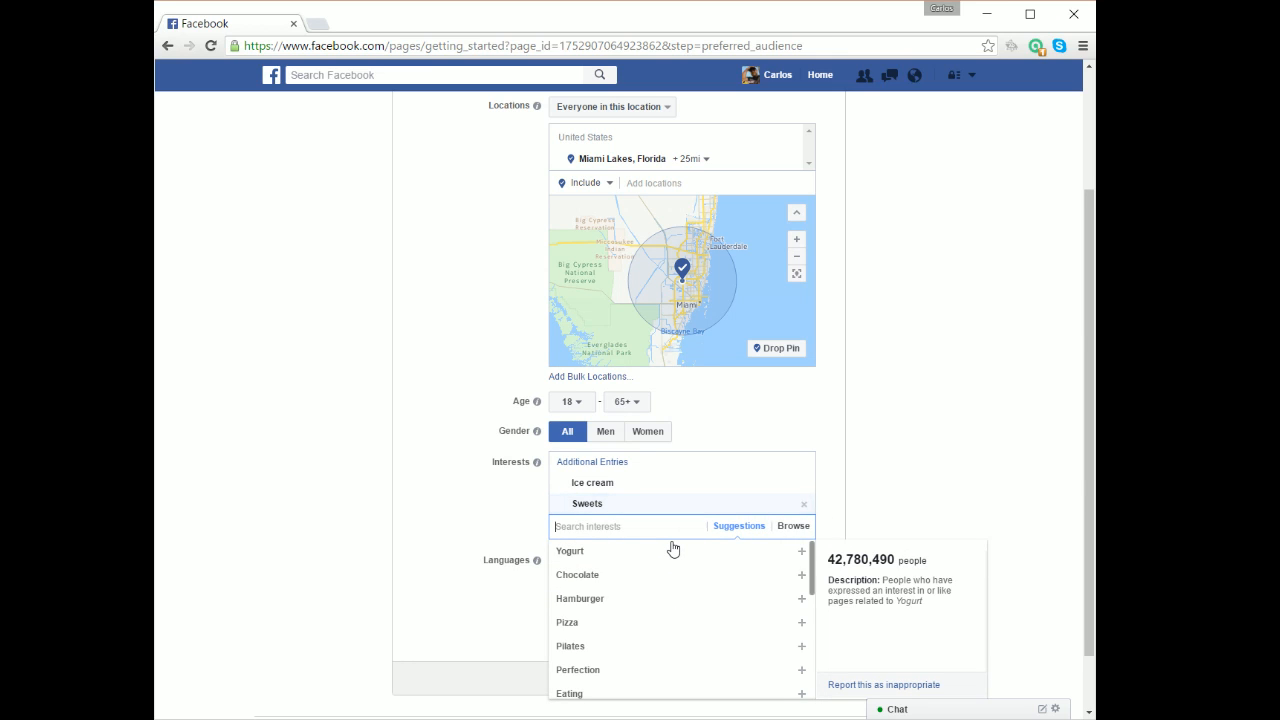
{"action": "type", "text": "Straw"}
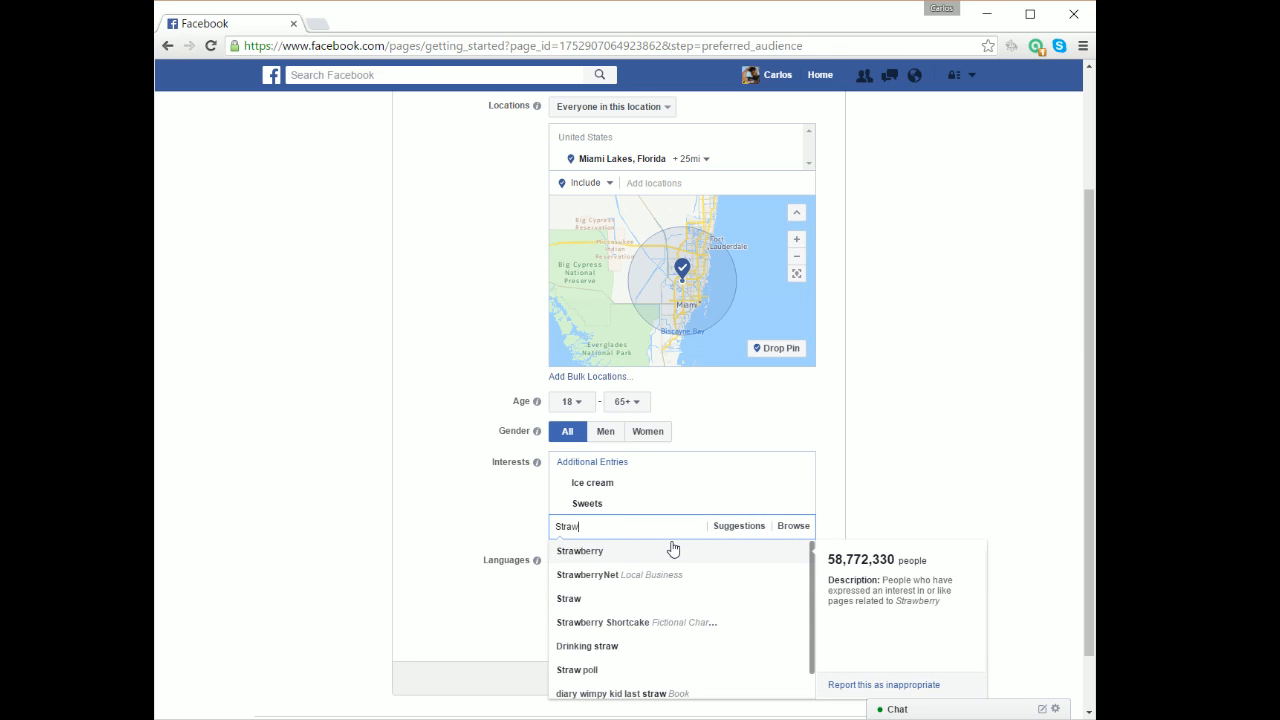
{"action": "left_click", "coordinate": [612, 555]}
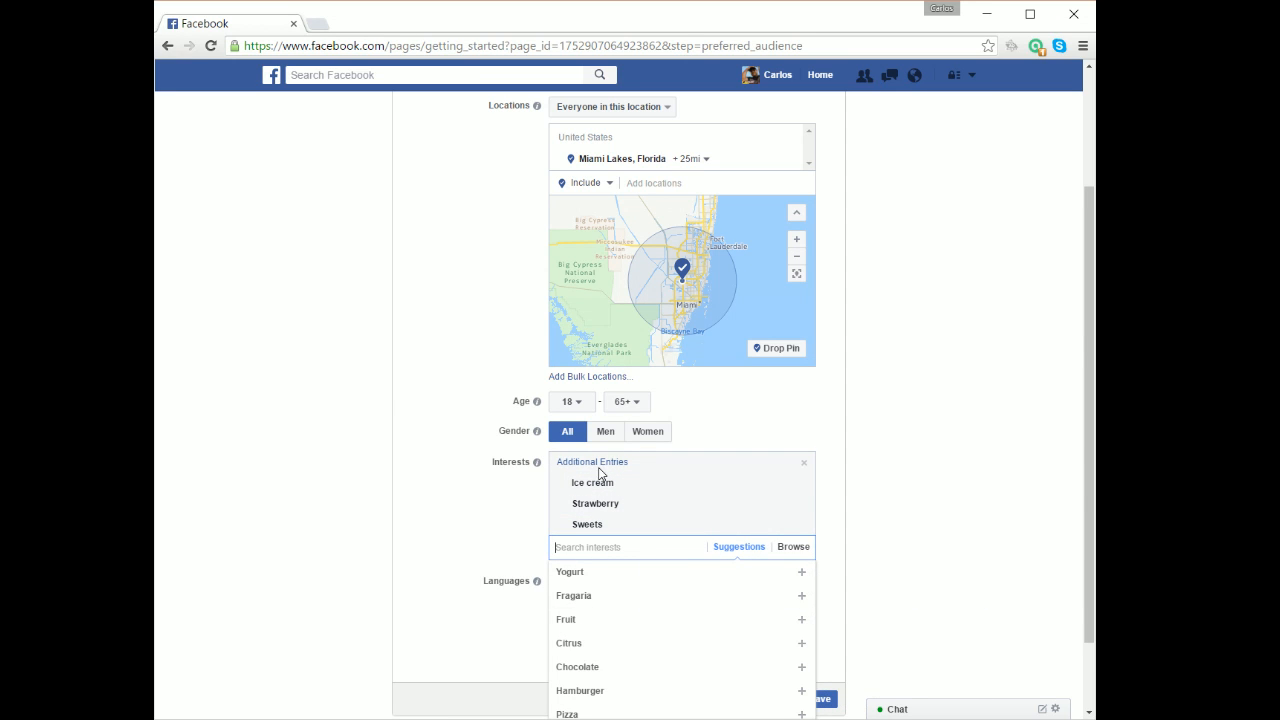
{"action": "mouse_move", "coordinate": [594, 489]}
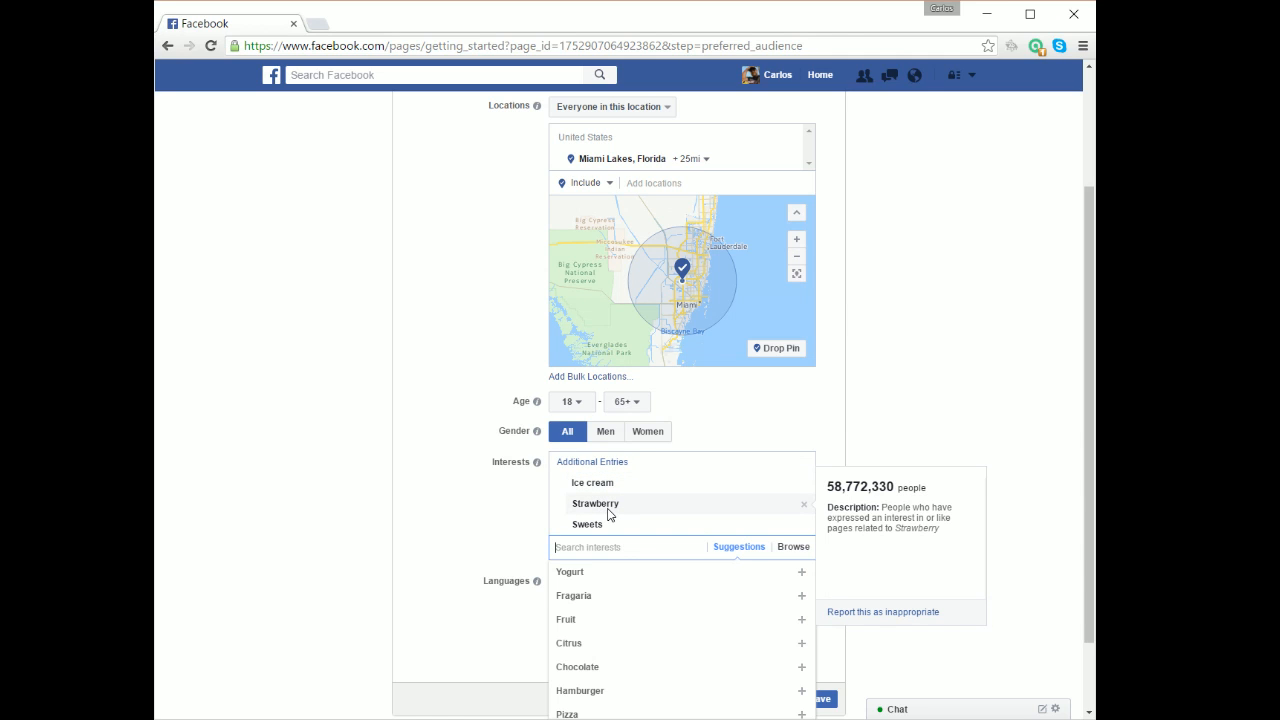
{"action": "left_click", "coordinate": [505, 528]}
{"action": "left_click", "coordinate": [566, 583]}
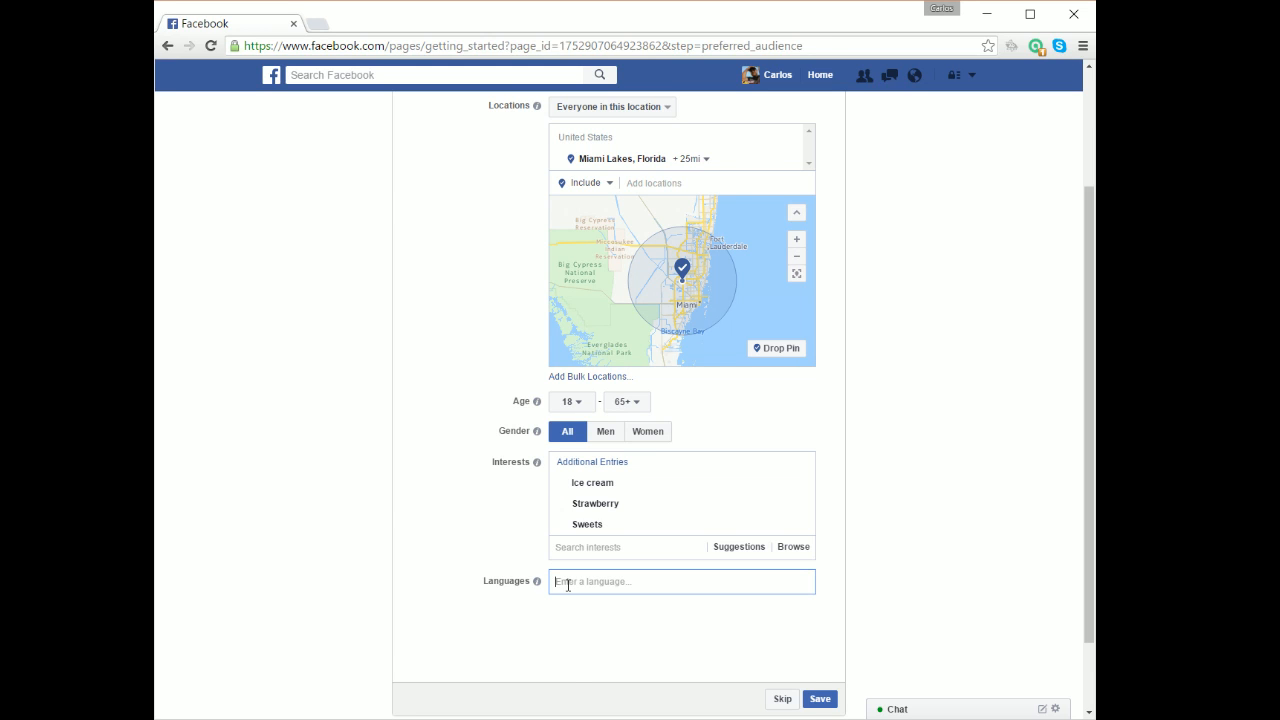
Add Spanish (All) and English (US) as audience languages and save the audience.
{"action": "type", "text": "SPa"}
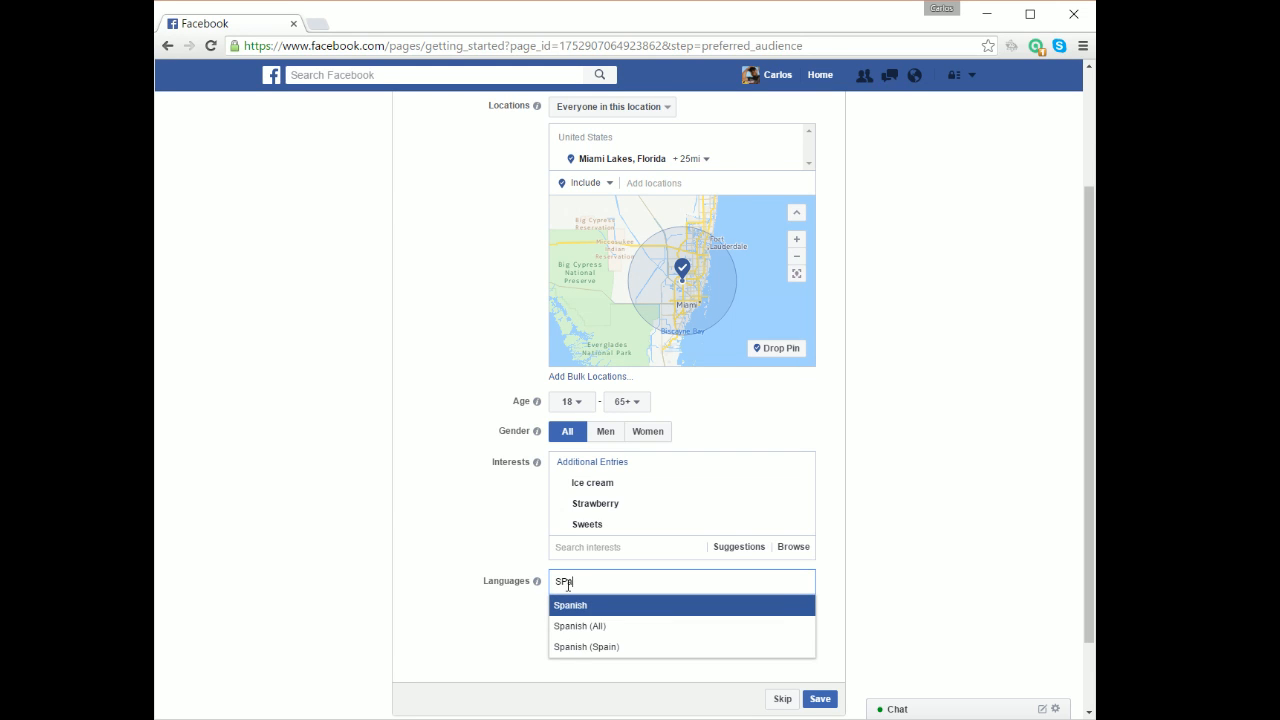
{"action": "left_click", "coordinate": [577, 626]}
{"action": "type", "text": "Engl"}
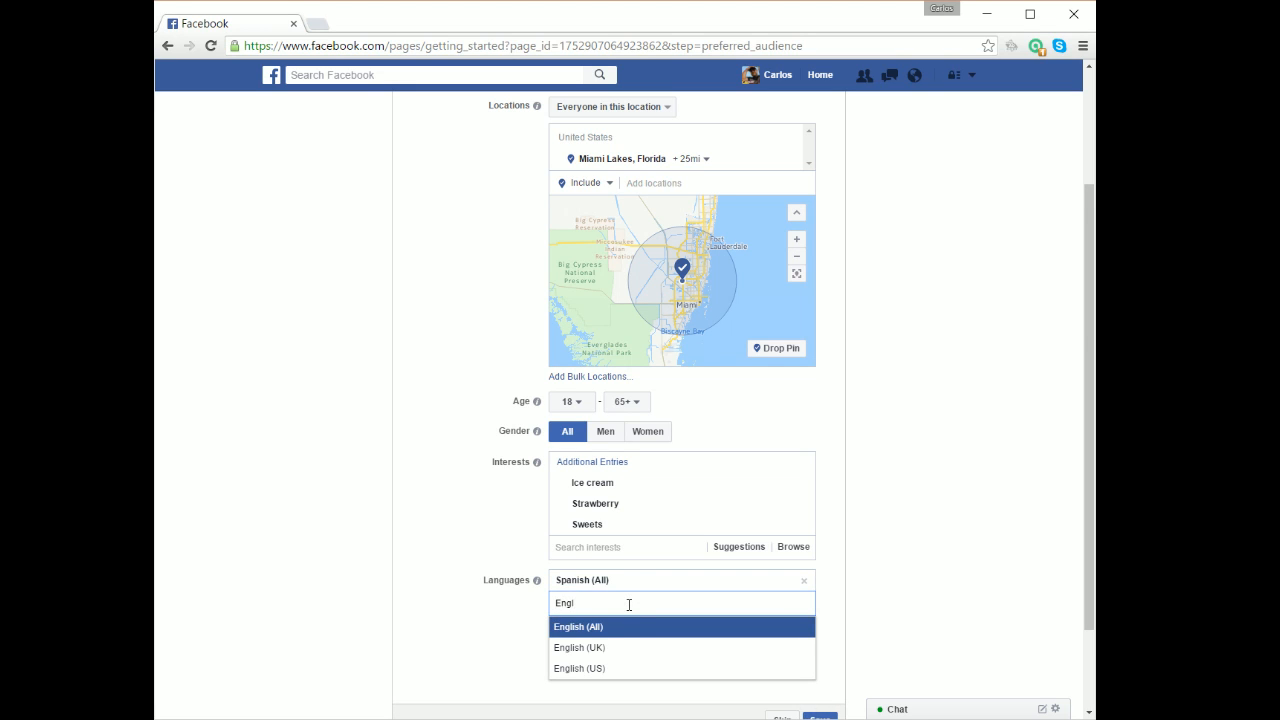
{"action": "left_click", "coordinate": [590, 668]}
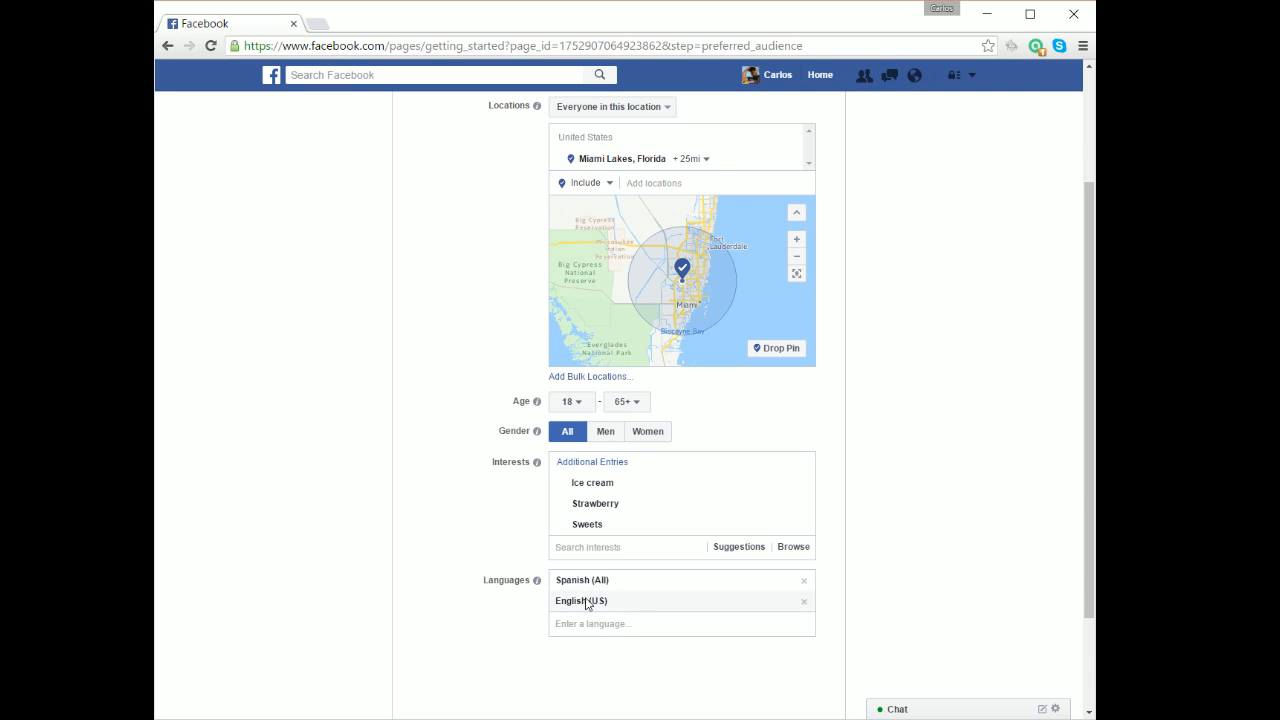
{"action": "scroll", "coordinate": [846, 494], "scroll_direction": "down", "scroll_amount": 3}
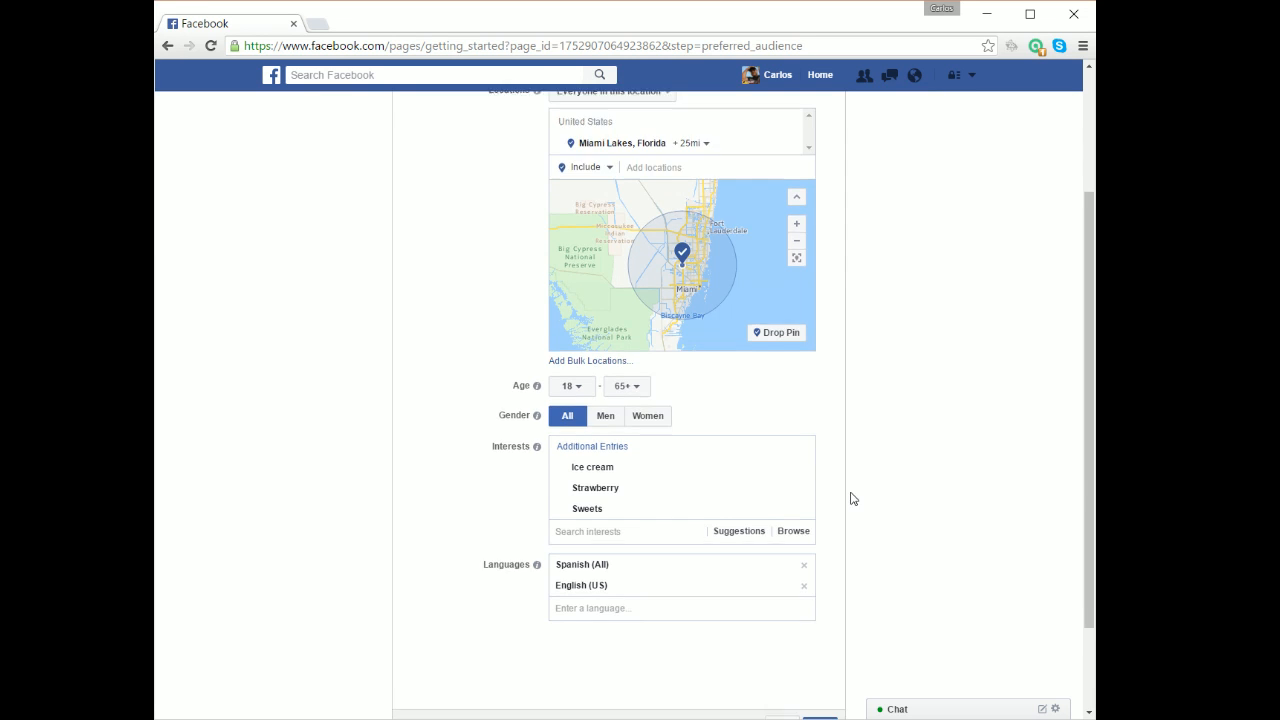
{"action": "scroll", "coordinate": [848, 420], "scroll_direction": "up", "scroll_amount": 1}
{"action": "scroll", "coordinate": [846, 311], "scroll_direction": "up", "scroll_amount": 3}
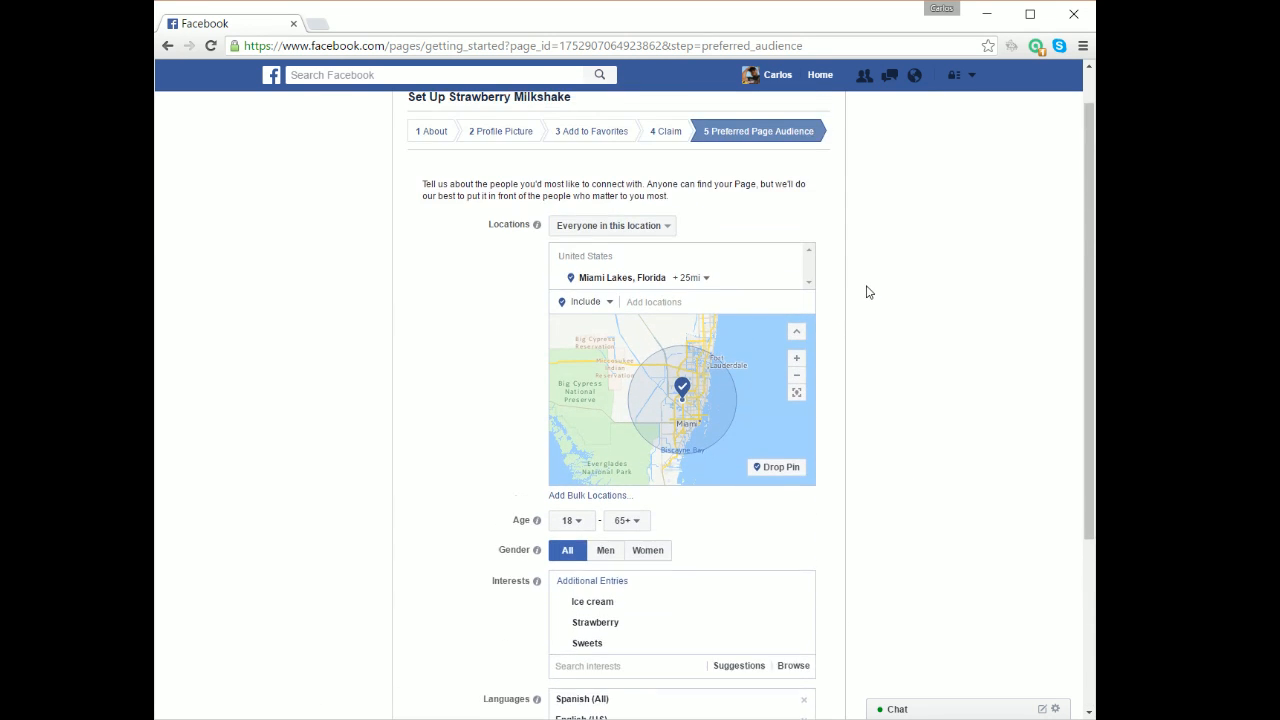
{"action": "scroll", "coordinate": [840, 430], "scroll_direction": "down", "scroll_amount": 5}
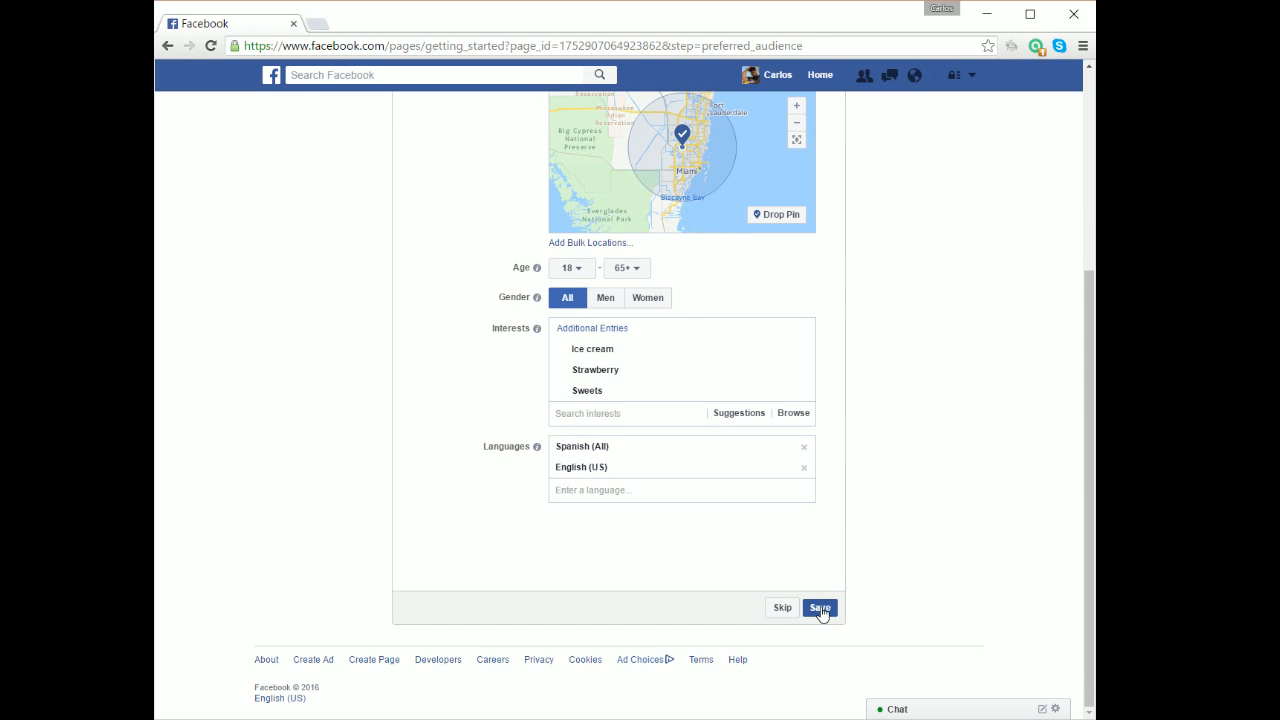
{"action": "left_click", "coordinate": [819, 609]}
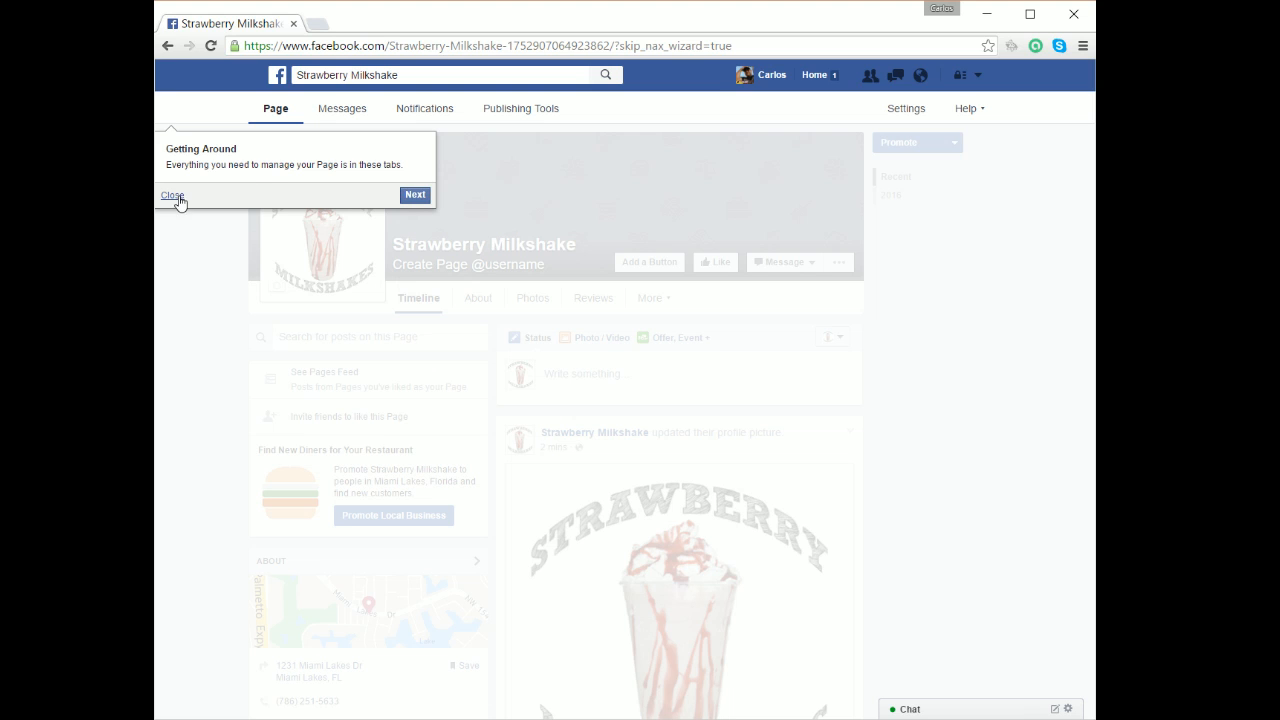
{"action": "left_click", "coordinate": [174, 196]}
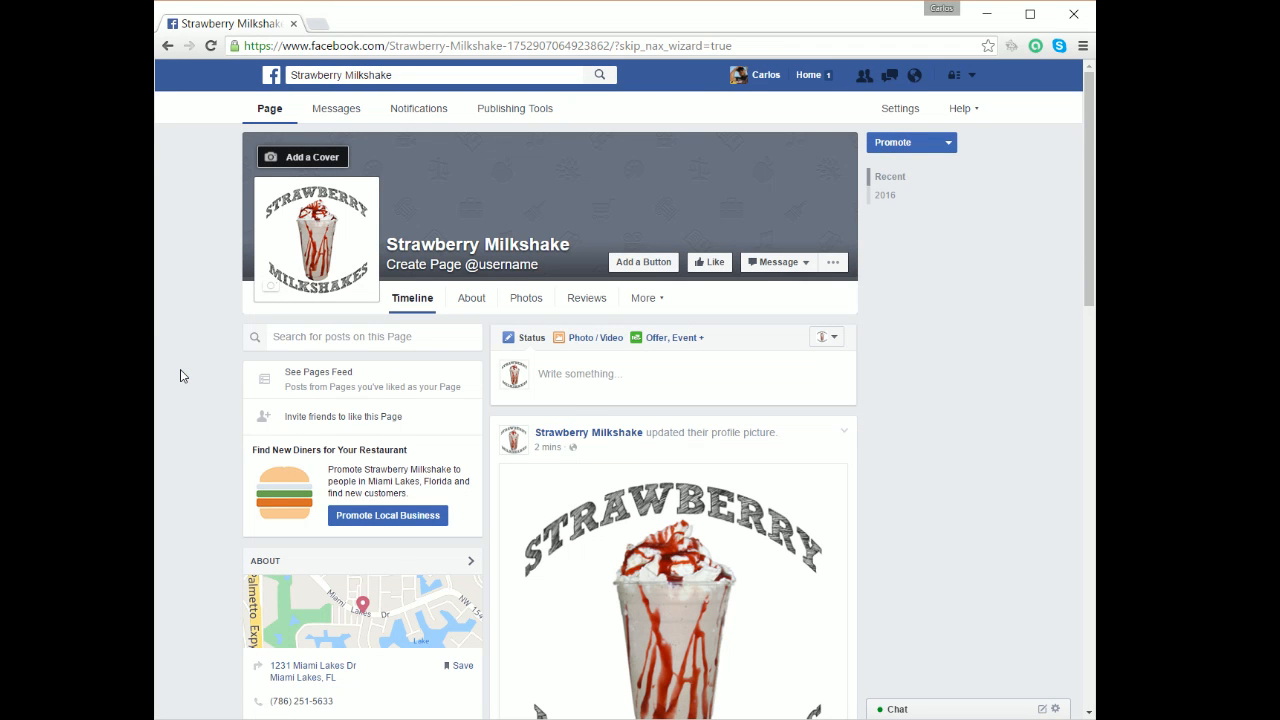
{"action": "scroll", "coordinate": [757, 430], "scroll_direction": "down", "scroll_amount": 2}
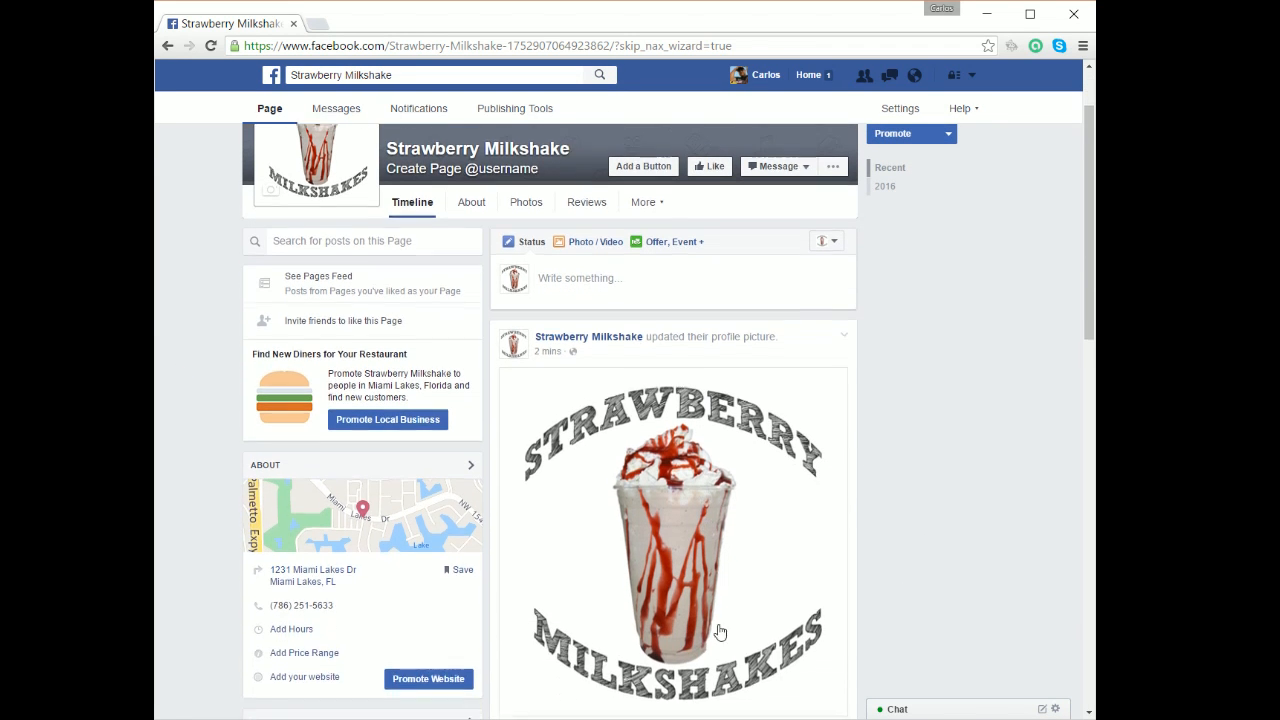
{"action": "scroll", "coordinate": [711, 605], "scroll_direction": "down", "scroll_amount": 1}
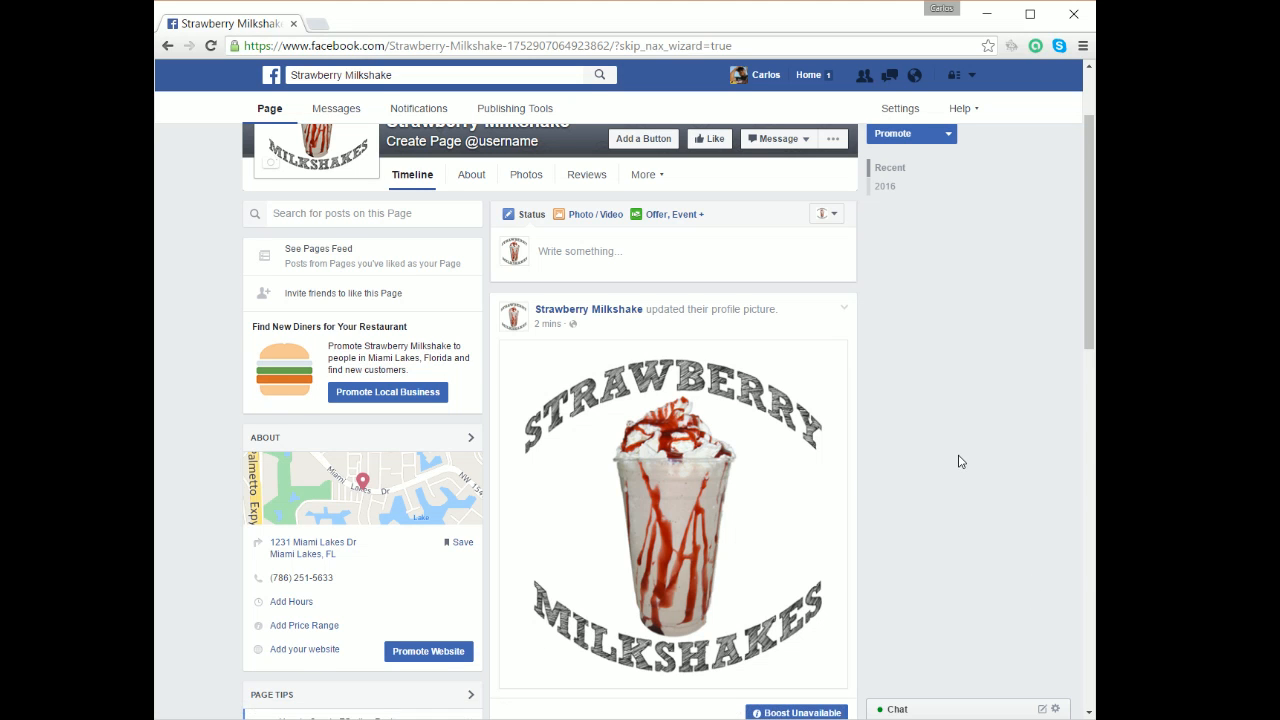
{"action": "scroll", "coordinate": [958, 468], "scroll_direction": "up", "scroll_amount": 1}
{"action": "scroll", "coordinate": [958, 468], "scroll_direction": "up", "scroll_amount": 1}
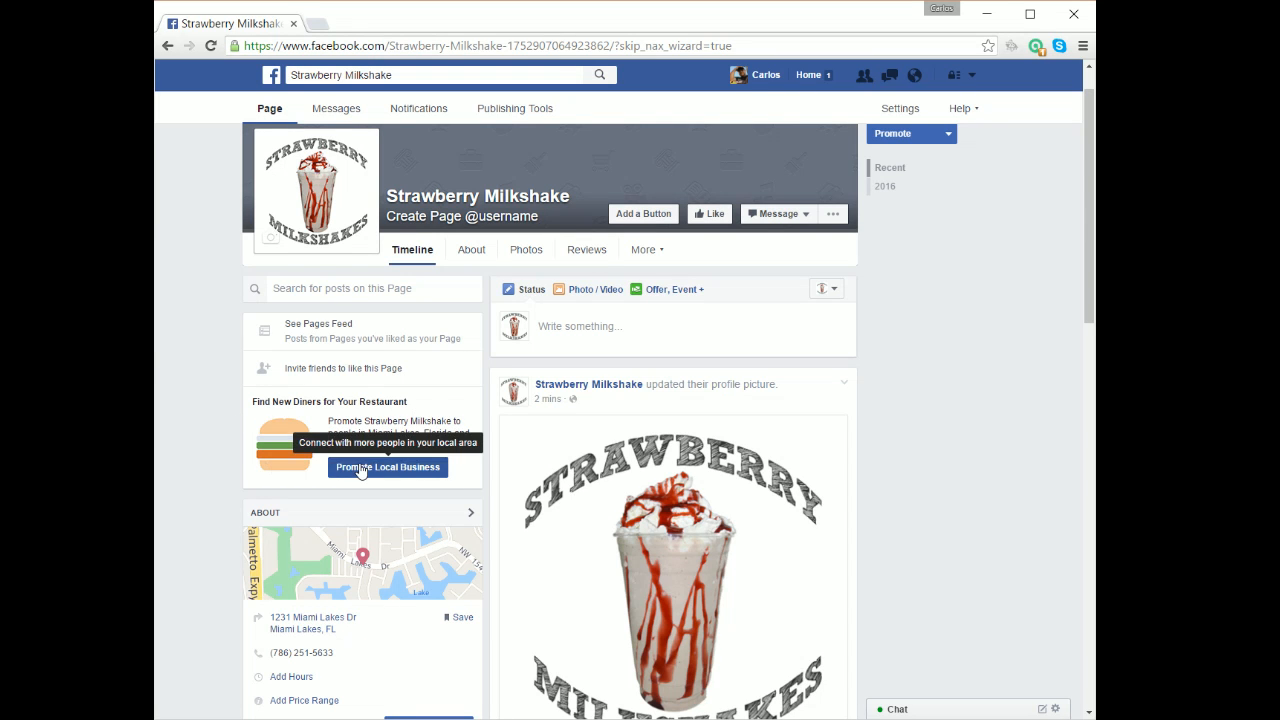
{"action": "scroll", "coordinate": [908, 466], "scroll_direction": "up", "scroll_amount": 1}
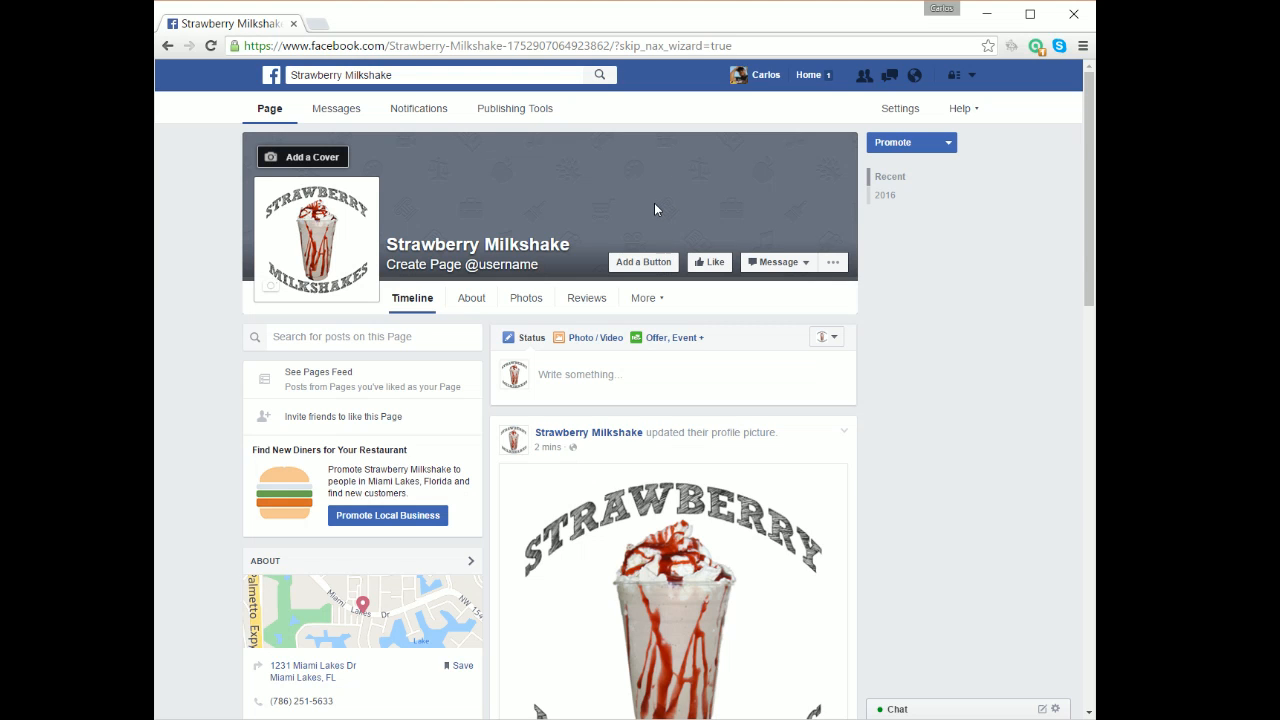
Upload the FB Cover image as the page's cover photo and save the change.
{"action": "left_click", "coordinate": [309, 161]}
{"action": "left_click", "coordinate": [292, 207]}
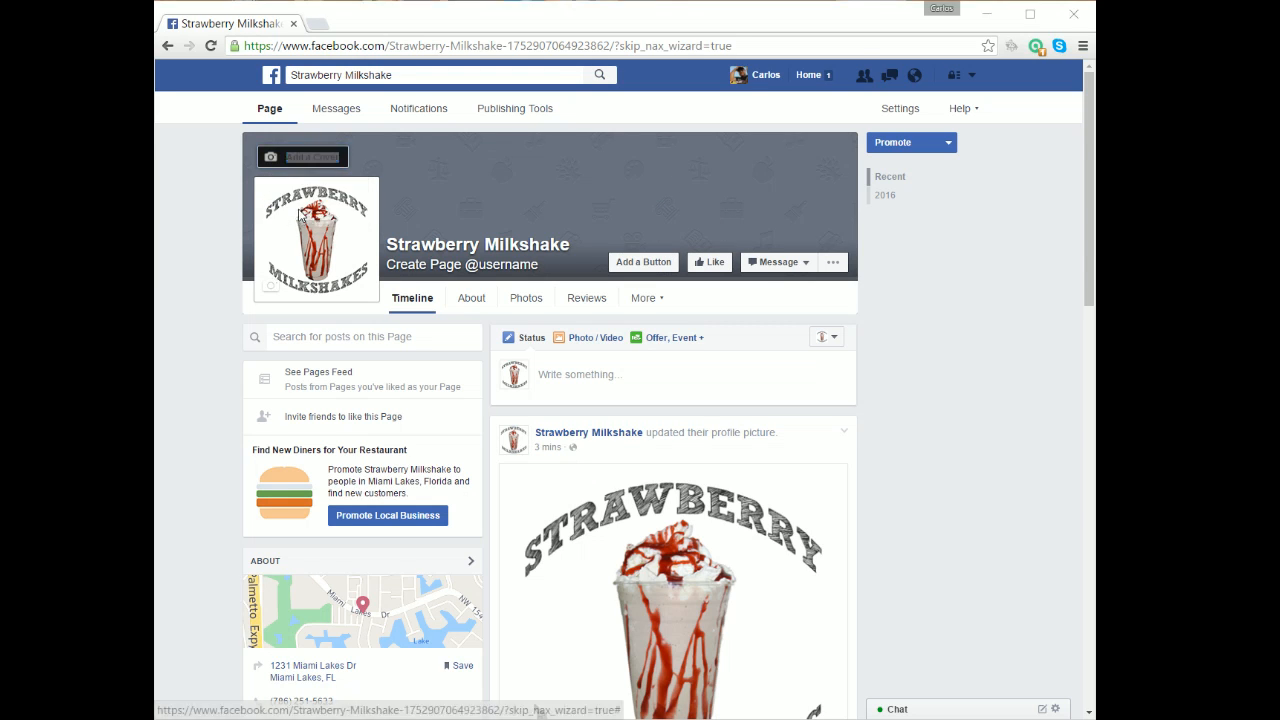
{"action": "left_click", "coordinate": [371, 175]}
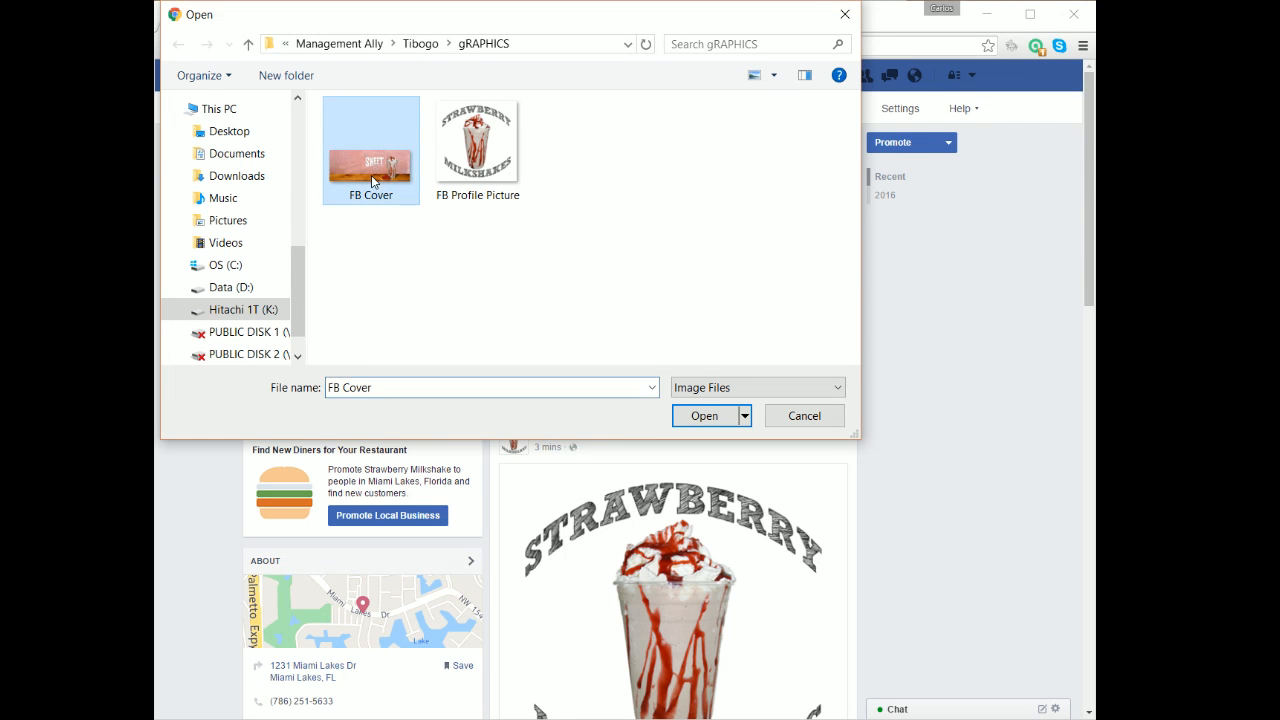
{"action": "left_click", "coordinate": [713, 416]}
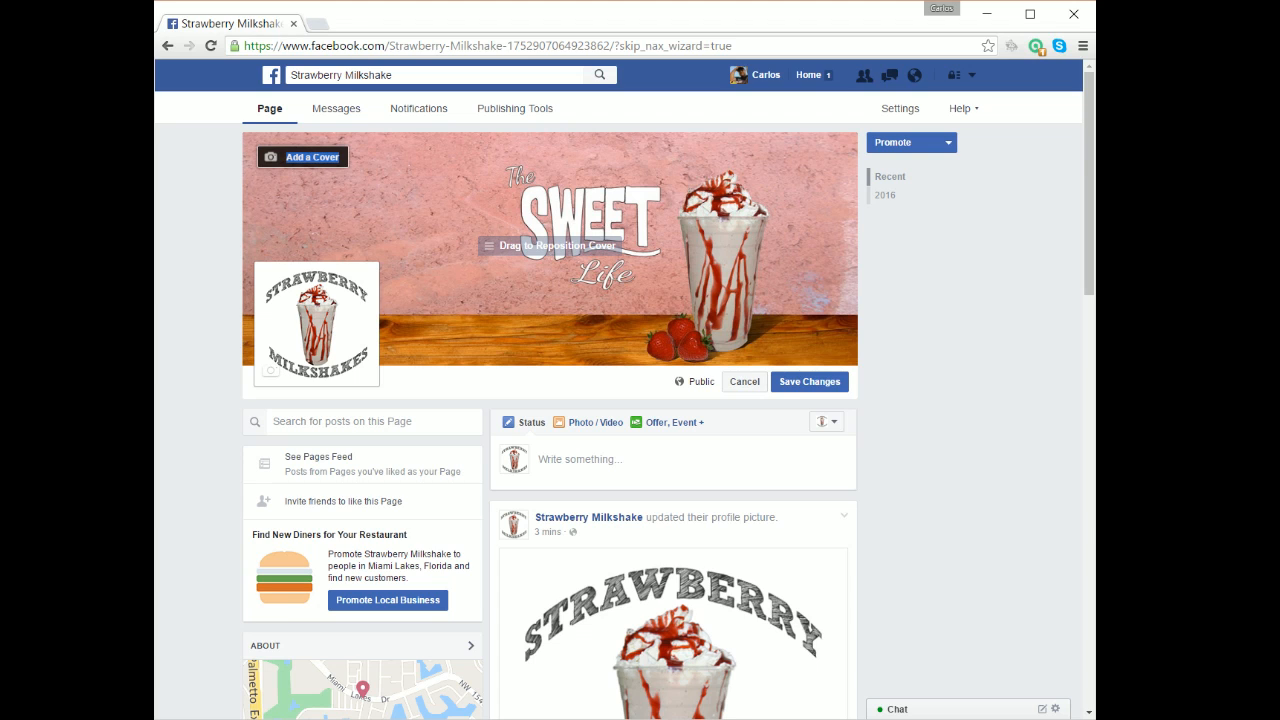
{"action": "left_click", "coordinate": [815, 381]}
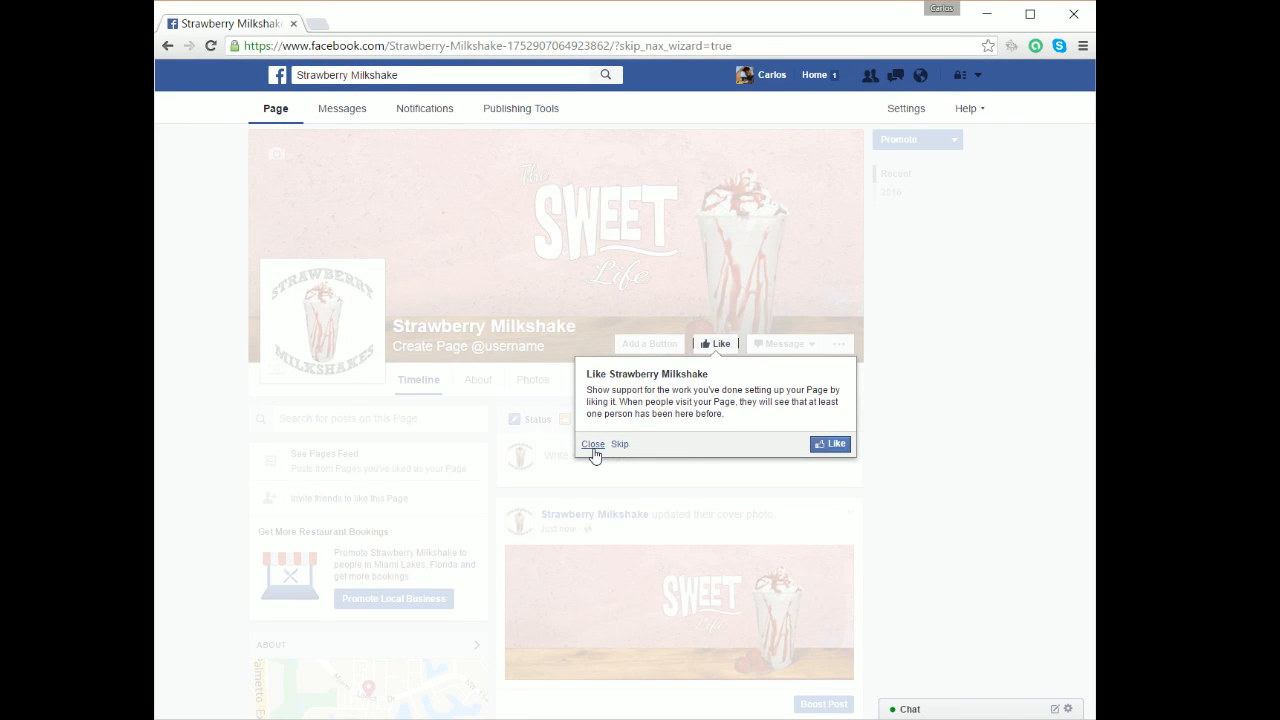
Dismiss the suggestion to like the page and open a new browser tab.
{"action": "left_click", "coordinate": [593, 445]}
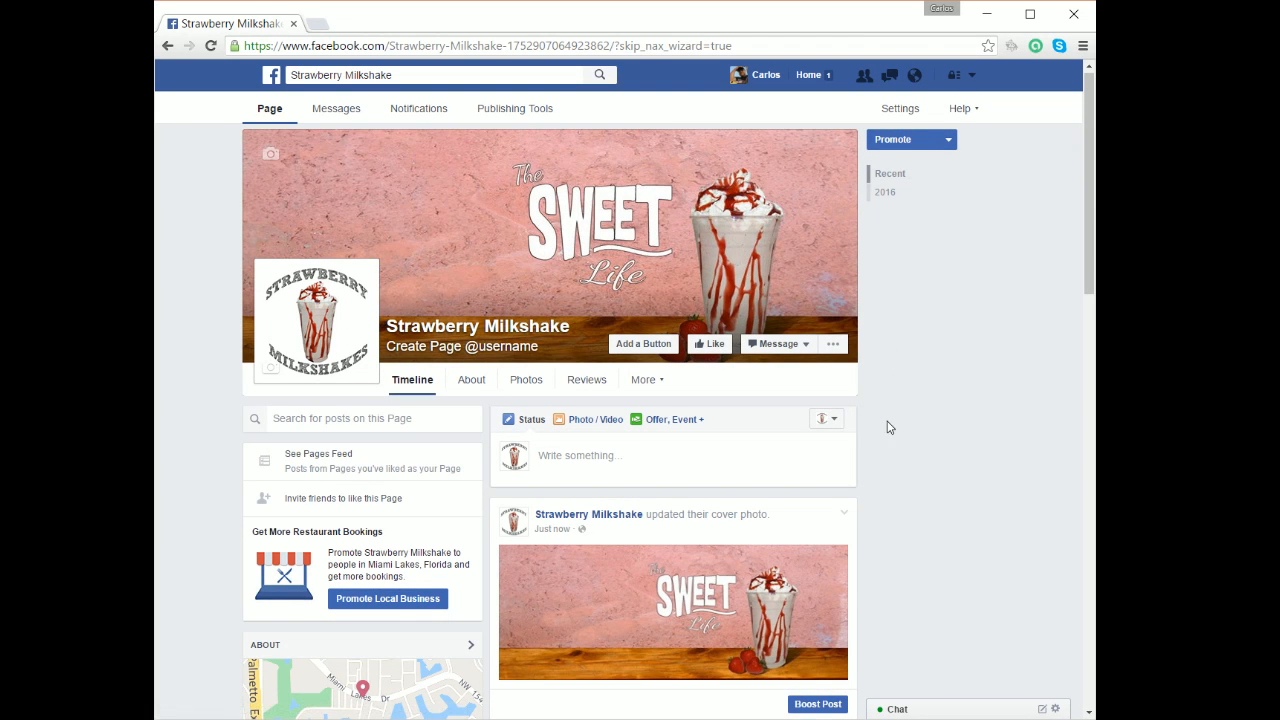
{"action": "scroll", "coordinate": [889, 440], "scroll_direction": "down", "scroll_amount": 2}
{"action": "scroll", "coordinate": [889, 466], "scroll_direction": "up", "scroll_amount": 2}
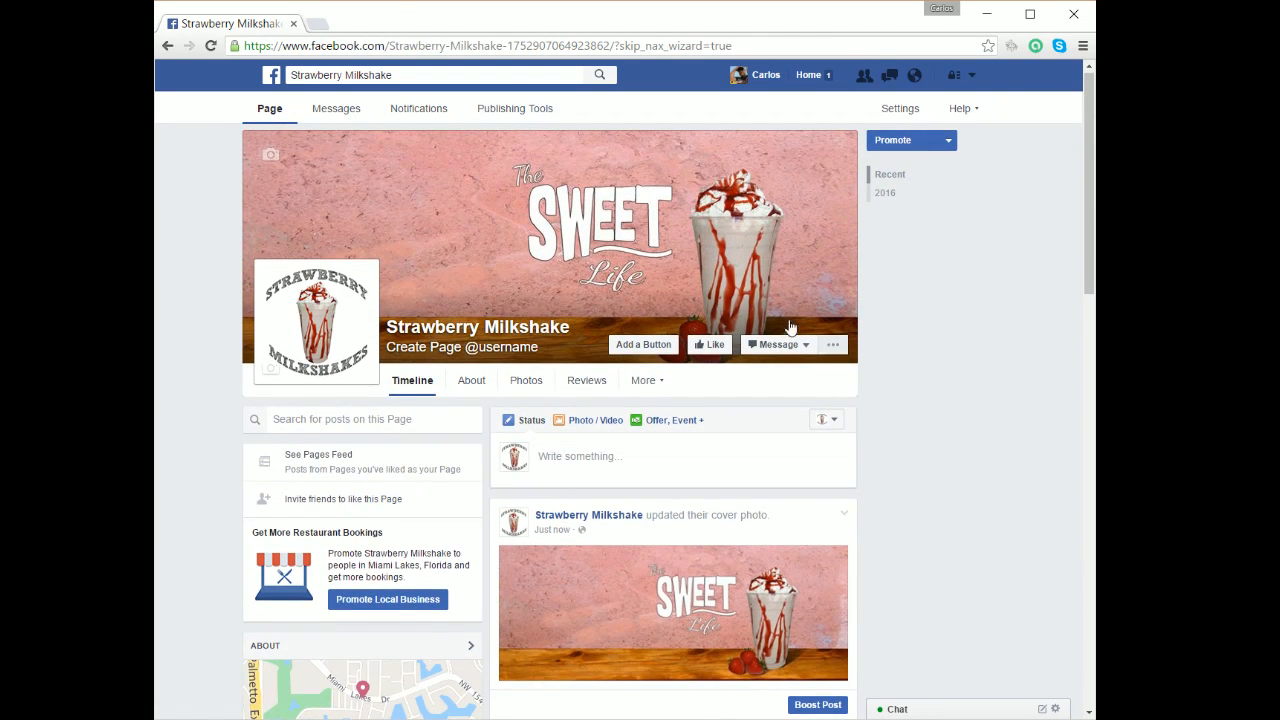
{"action": "left_click", "coordinate": [325, 27]}
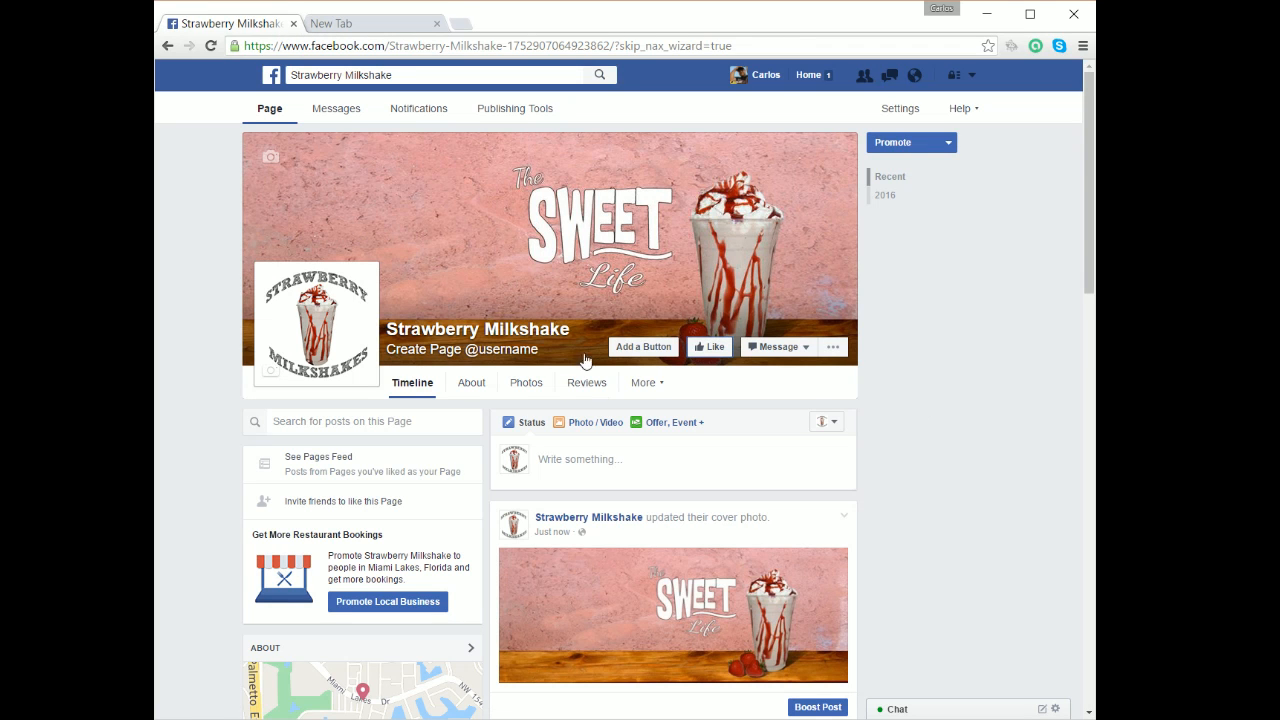
Search Google for 'benefits of strawberries'.
{"action": "left_click", "coordinate": [358, 24]}
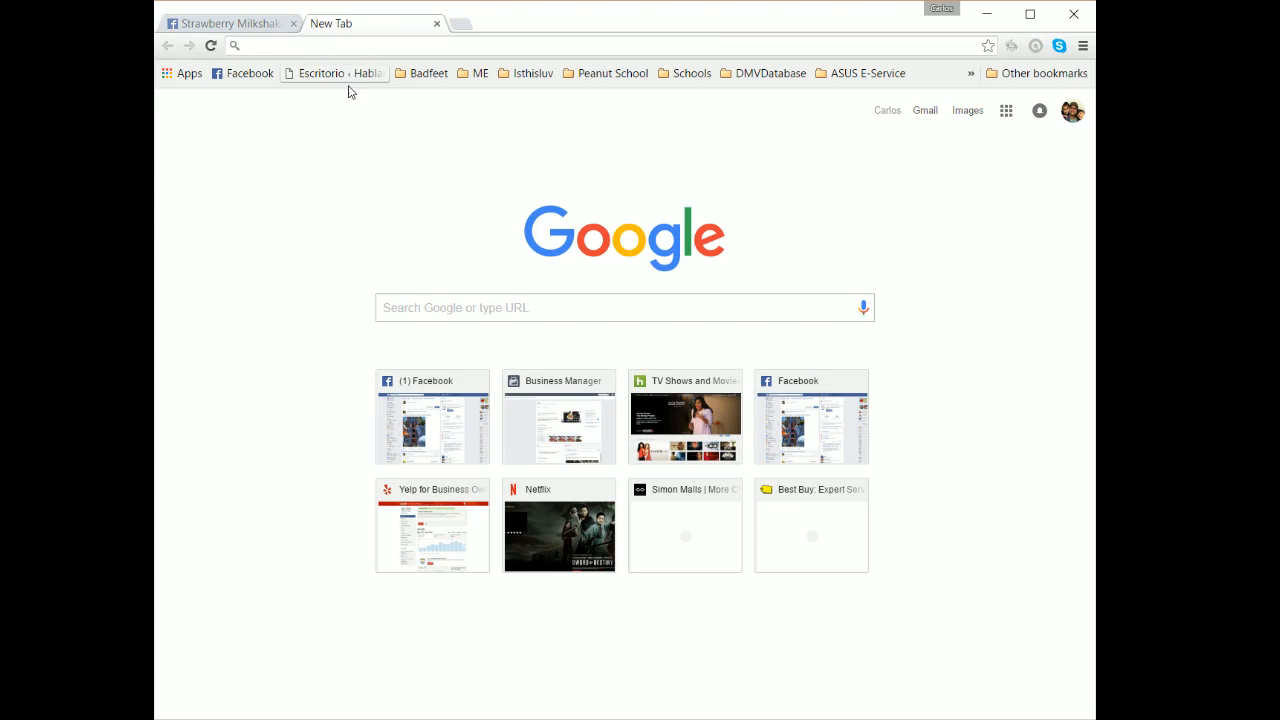
{"action": "left_click", "coordinate": [445, 318]}
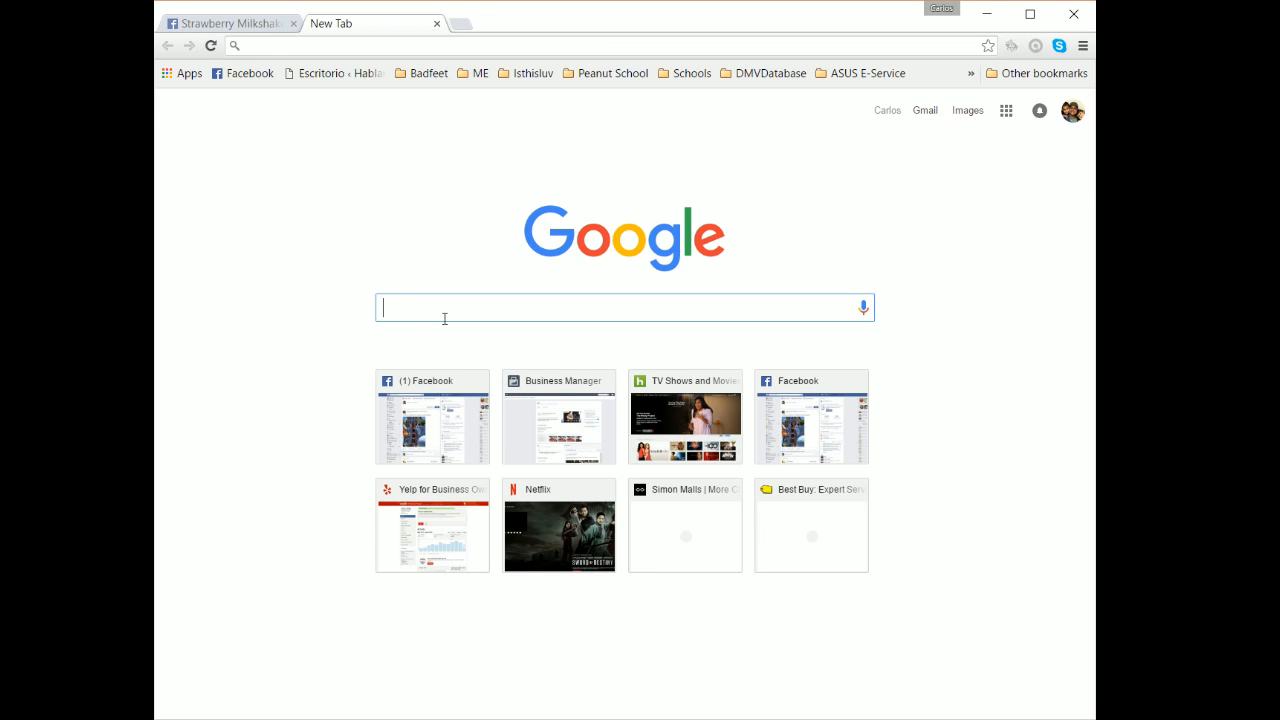
{"action": "type", "text": "benefits o"}
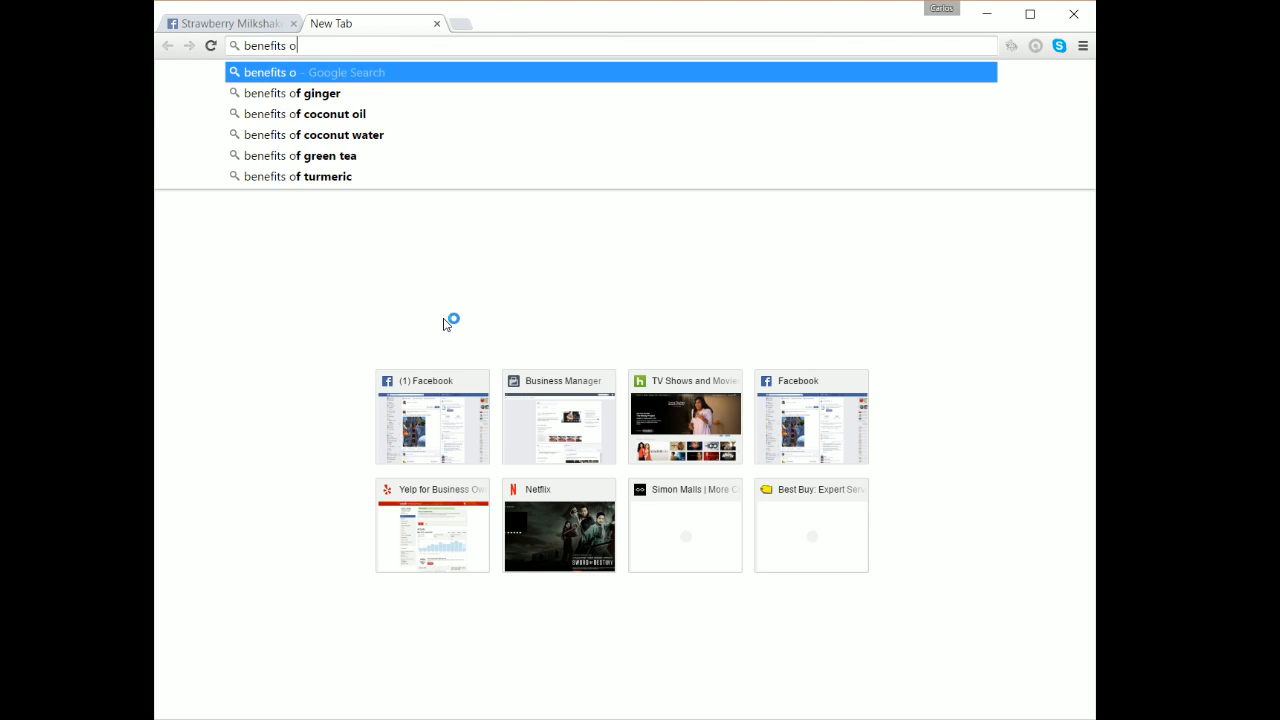
{"action": "type", "text": "f str"}
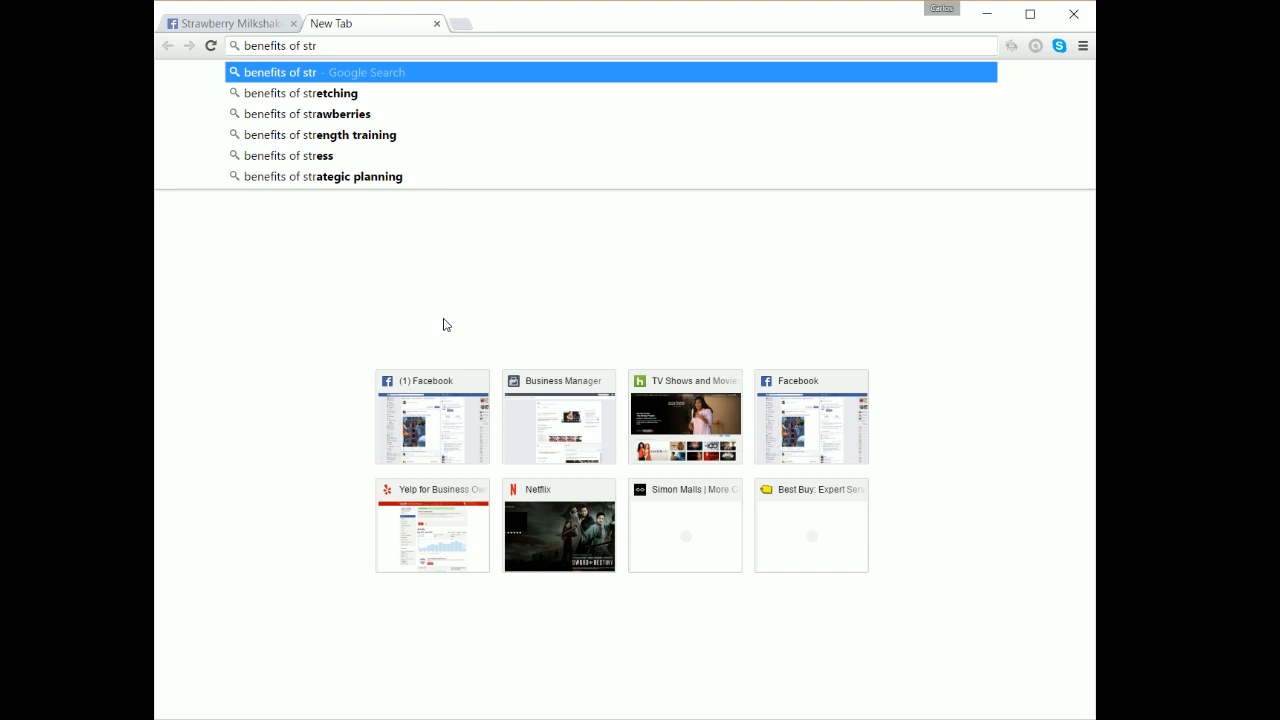
{"action": "left_click", "coordinate": [395, 114]}
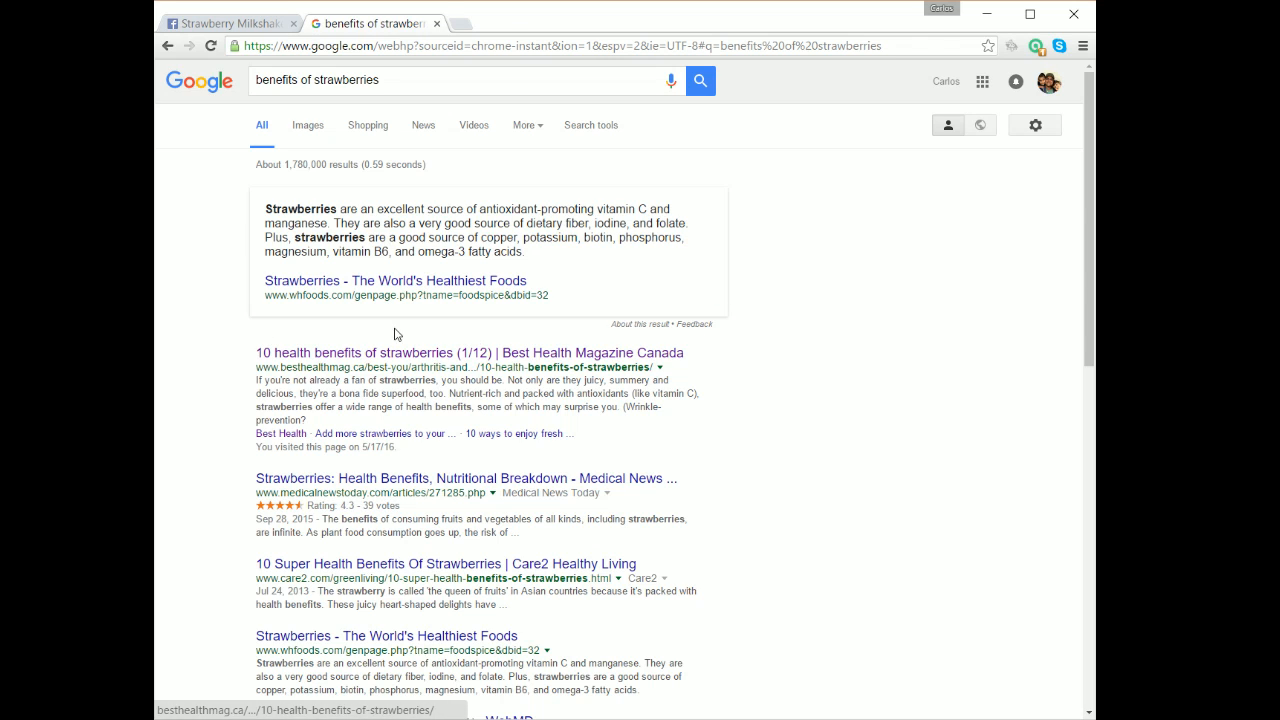
Open Best Health's '10 health benefits of strawberries' article and select its web address.
{"action": "left_click", "coordinate": [466, 354]}
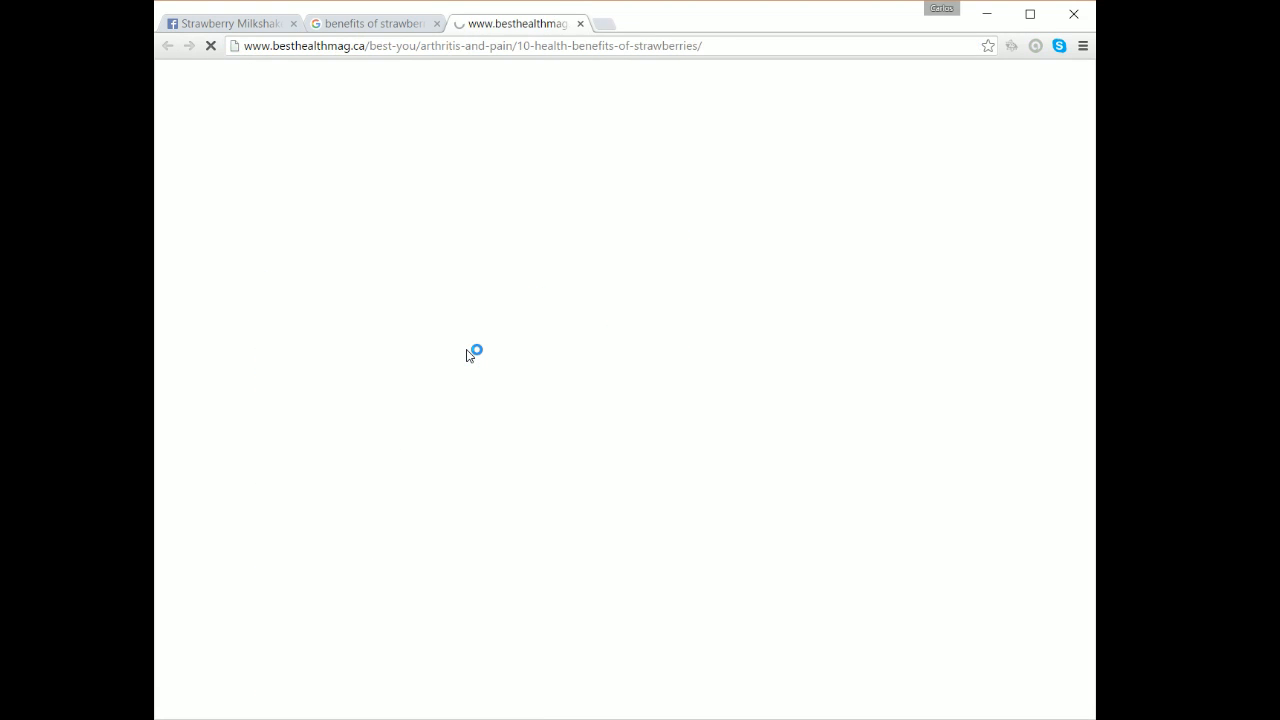
{"action": "left_click", "coordinate": [522, 51]}
{"action": "right_click", "coordinate": [523, 48]}
Copy the article link and paste it into a new post on the Strawberry Milkshake page.
{"action": "left_click", "coordinate": [549, 109]}
{"action": "left_click", "coordinate": [262, 23]}
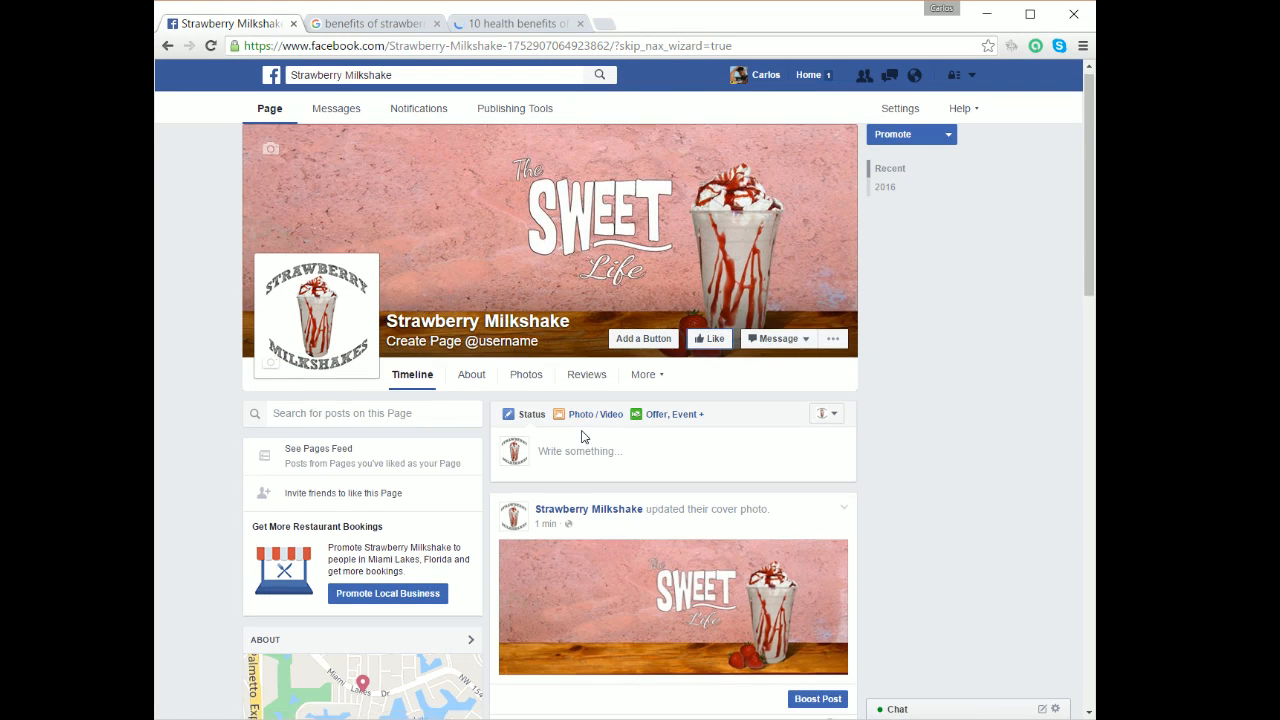
{"action": "scroll", "coordinate": [584, 437], "scroll_direction": "down", "scroll_amount": 1}
{"action": "left_click", "coordinate": [572, 410]}
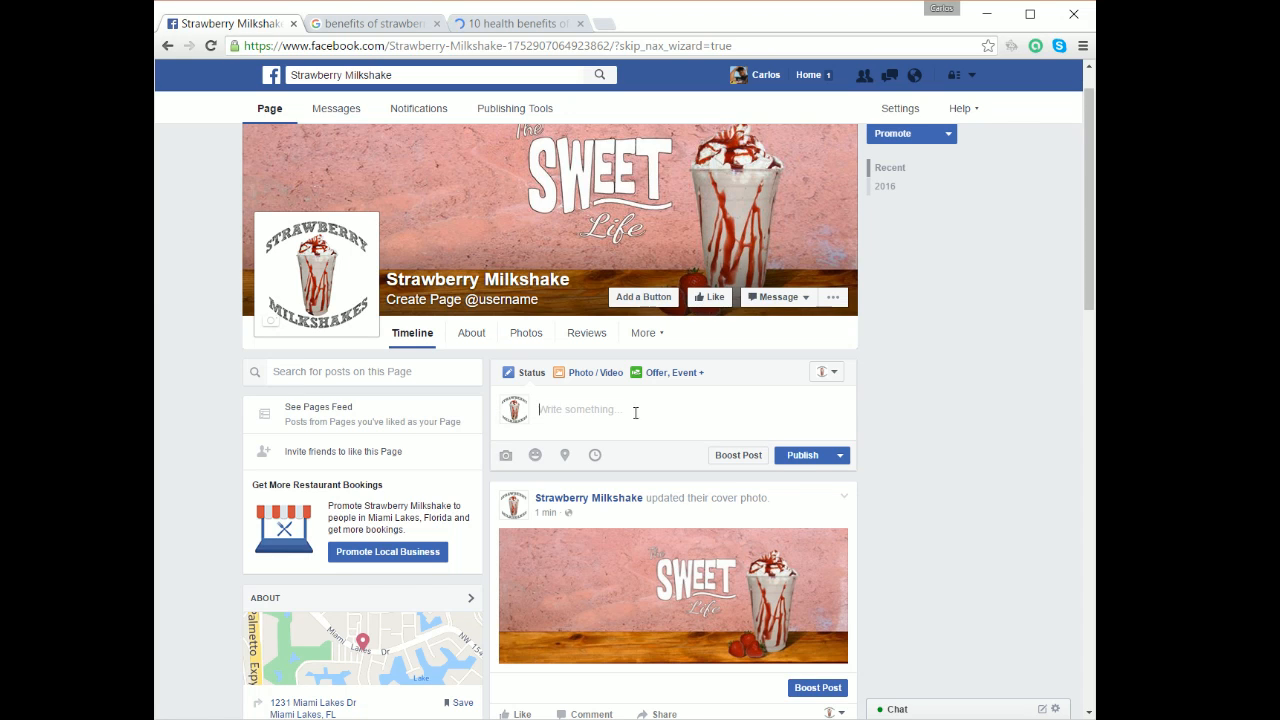
{"action": "right_click", "coordinate": [589, 407]}
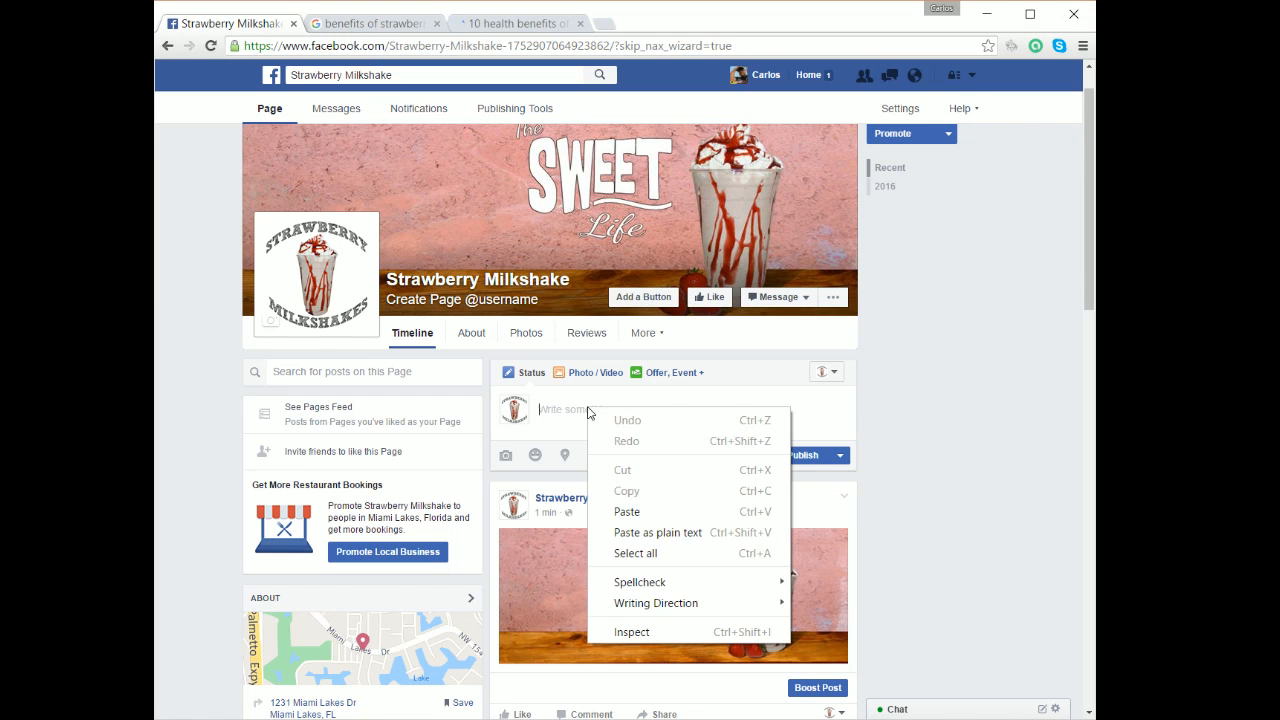
{"action": "left_click", "coordinate": [634, 511]}
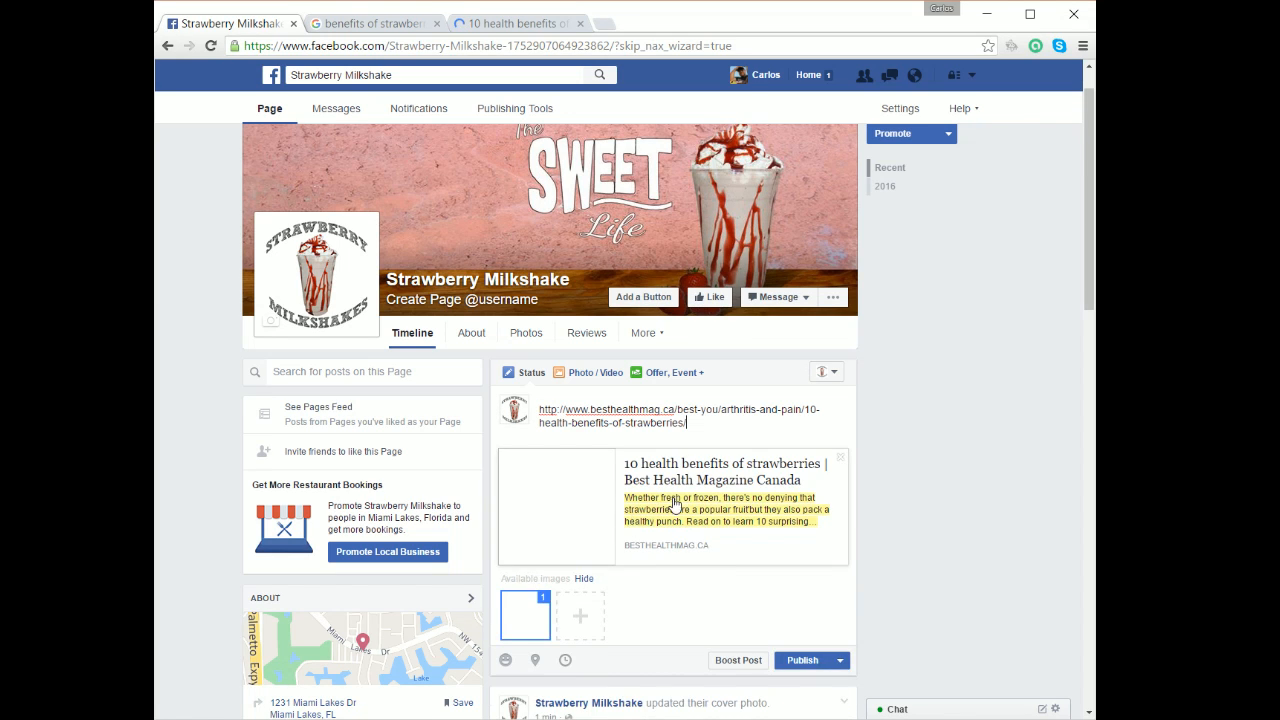
Replace the link text with a caption about loving strawberries 'as much as I do!' and publish.
{"action": "key", "text": "ctrl+a"}
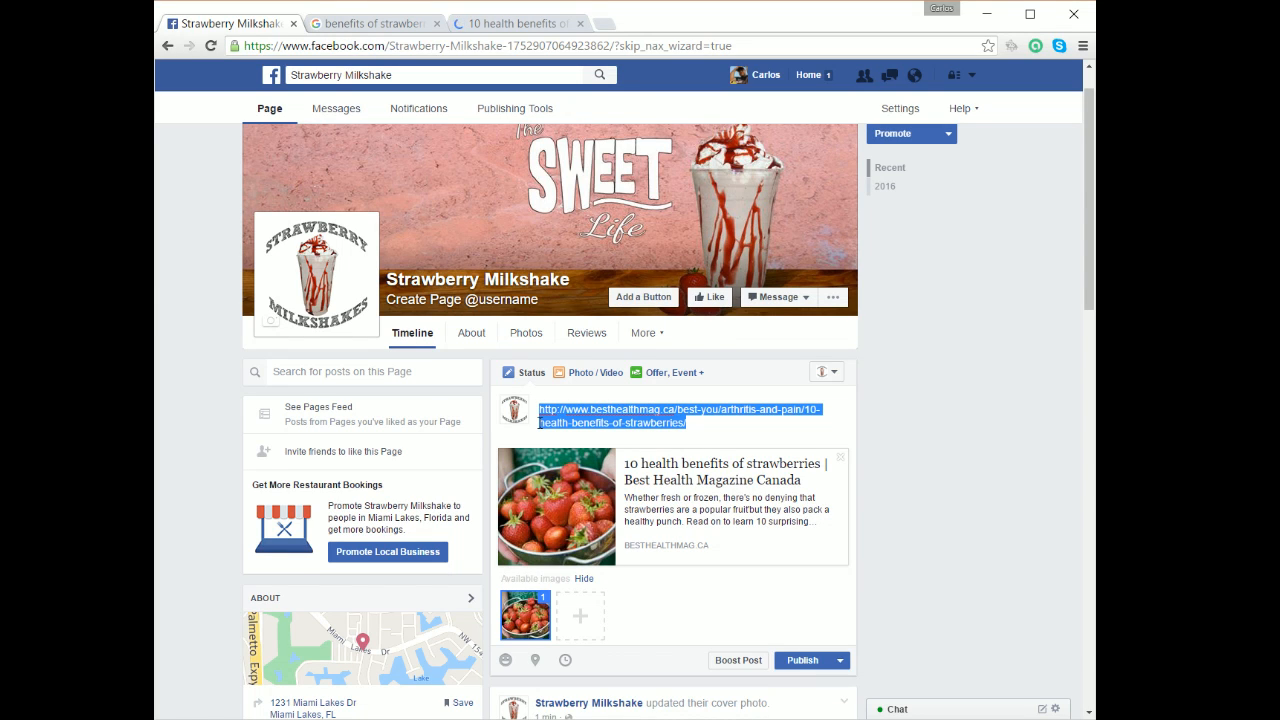
{"action": "type", "text": "Here are 10 gre"}
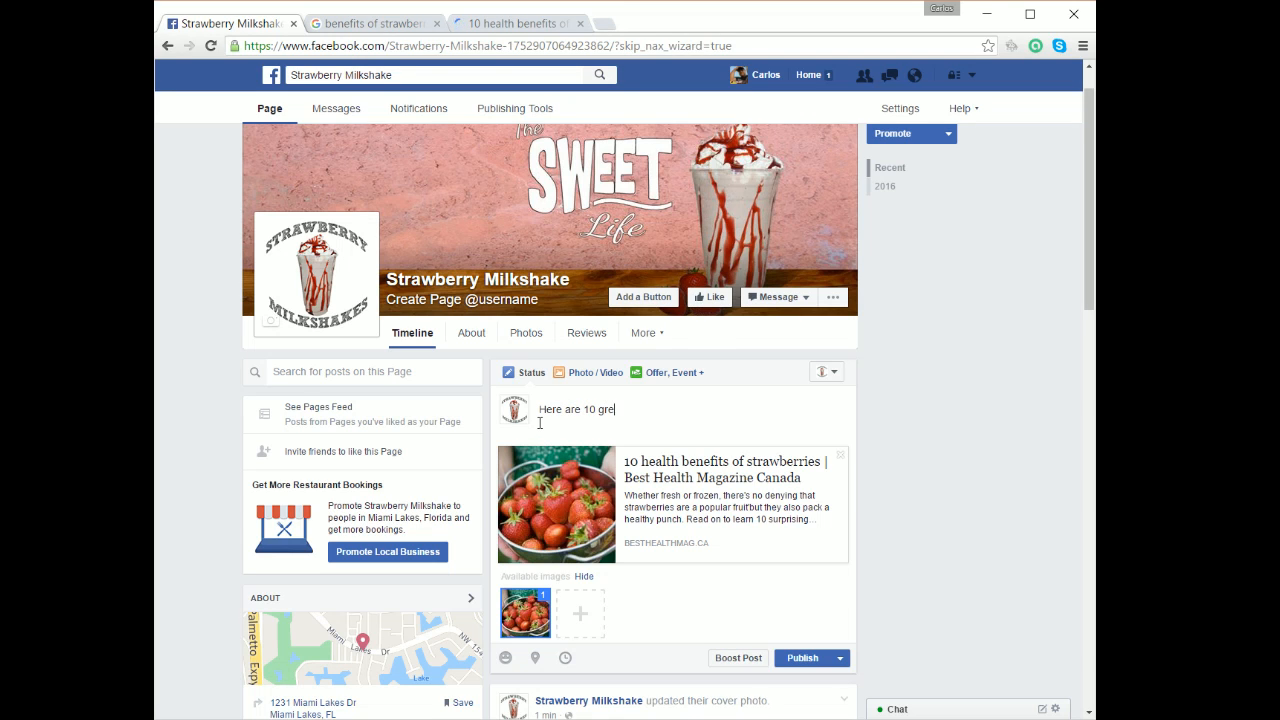
{"action": "type", "text": "ns"}
{"action": "type", "text": "ries as my"}
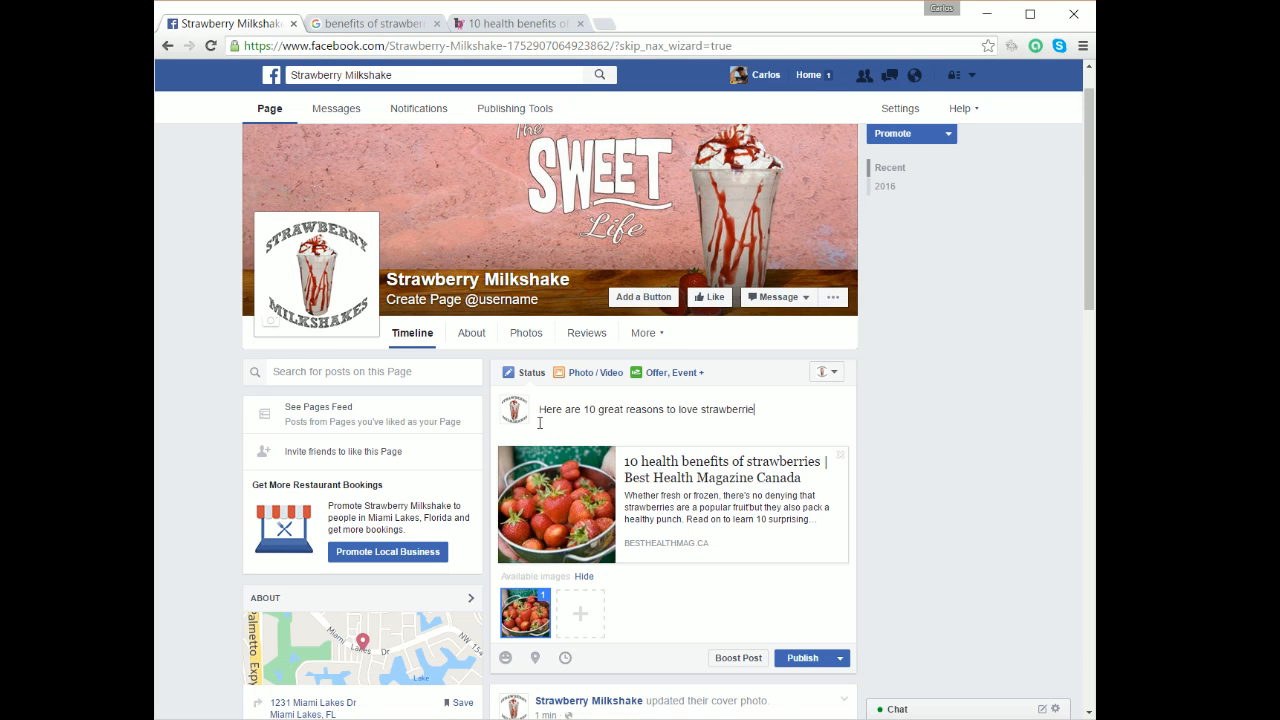
{"action": "key", "text": "BackSpace"}
{"action": "type", "text": "ich"}
{"action": "key", "text": "BackSpace"}
{"action": "key", "text": "BackSpace"}
{"action": "key", "text": "BackSpace"}
{"action": "type", "text": "uch as I do!"}
{"action": "left_click", "coordinate": [816, 659]}
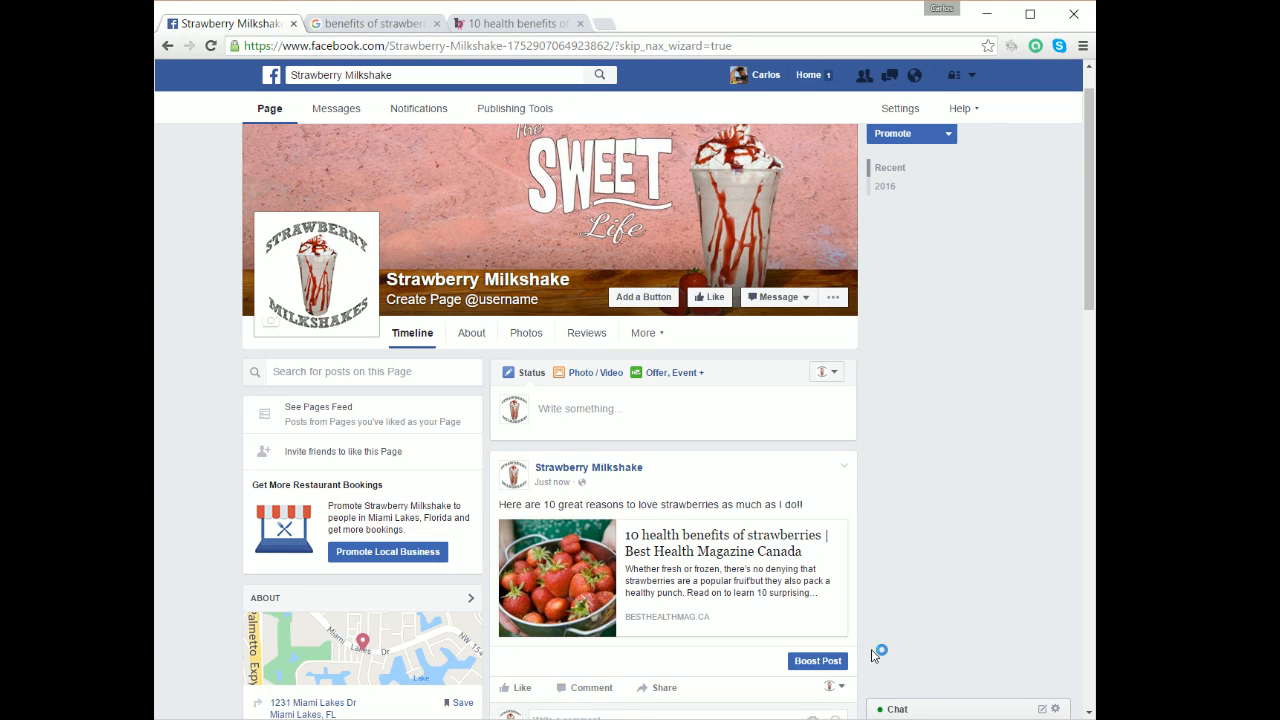
{"action": "scroll", "coordinate": [777, 549], "scroll_direction": "down", "scroll_amount": 2}
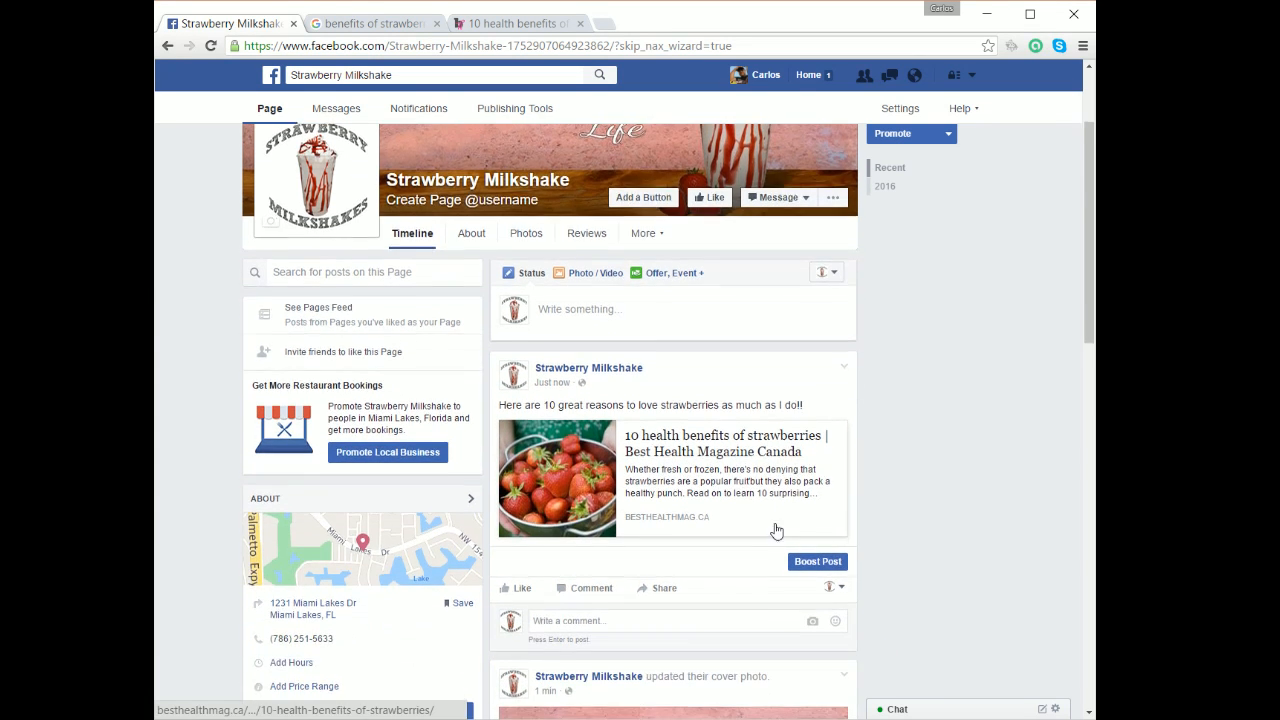
{"action": "scroll", "coordinate": [762, 517], "scroll_direction": "down", "scroll_amount": 1}
{"action": "scroll", "coordinate": [775, 480], "scroll_direction": "up", "scroll_amount": 3}
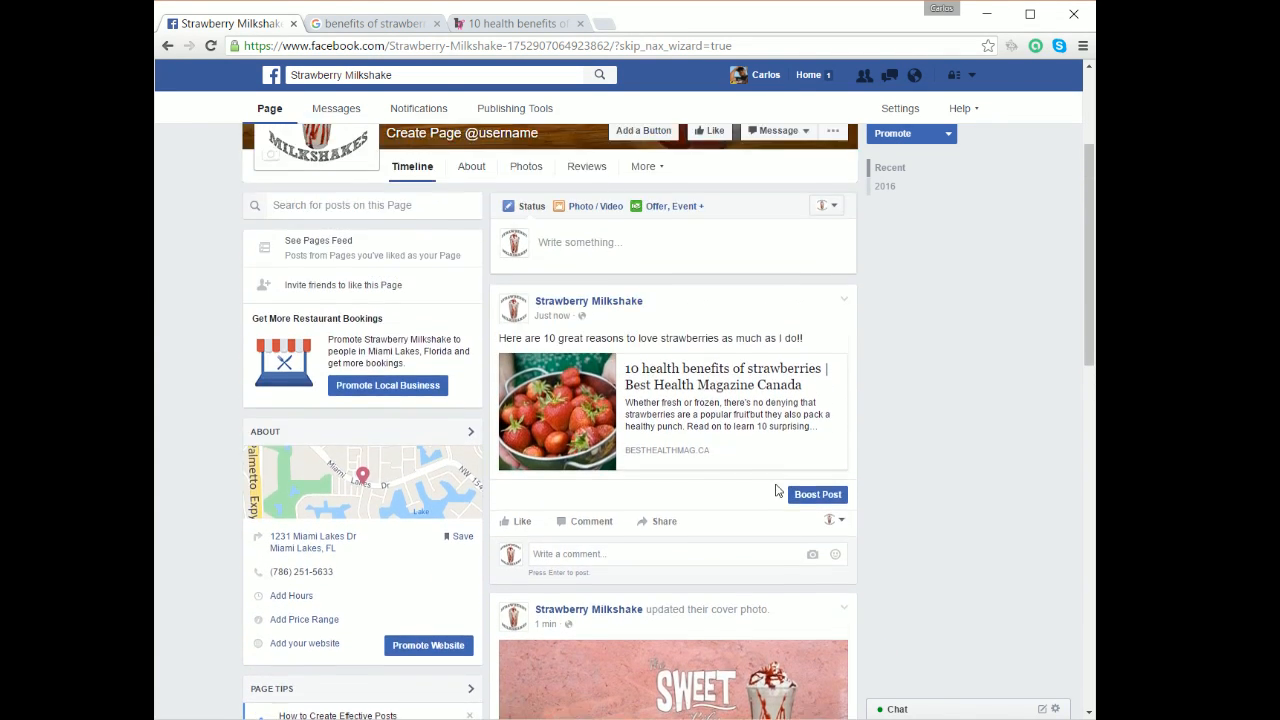
{"action": "scroll", "coordinate": [805, 514], "scroll_direction": "up", "scroll_amount": 1}
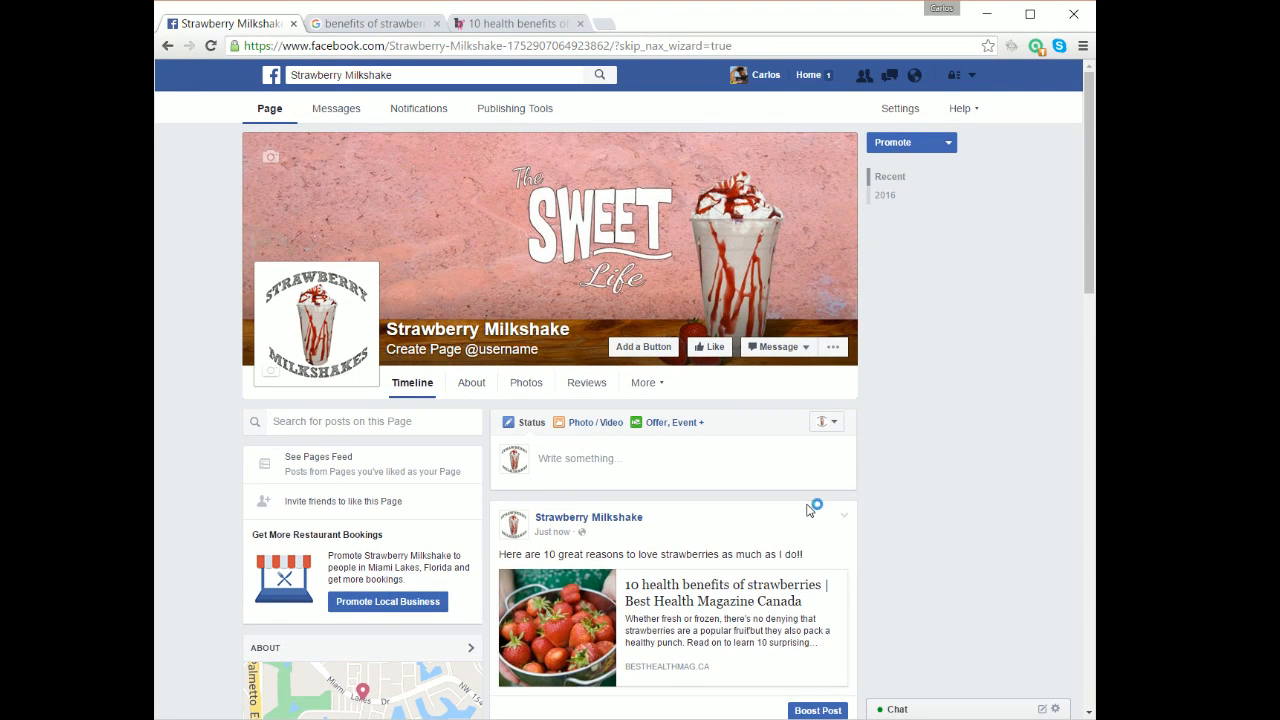
Show the Page Info details in the Strawberry Milkshake page's About section.
{"action": "left_click", "coordinate": [469, 385]}
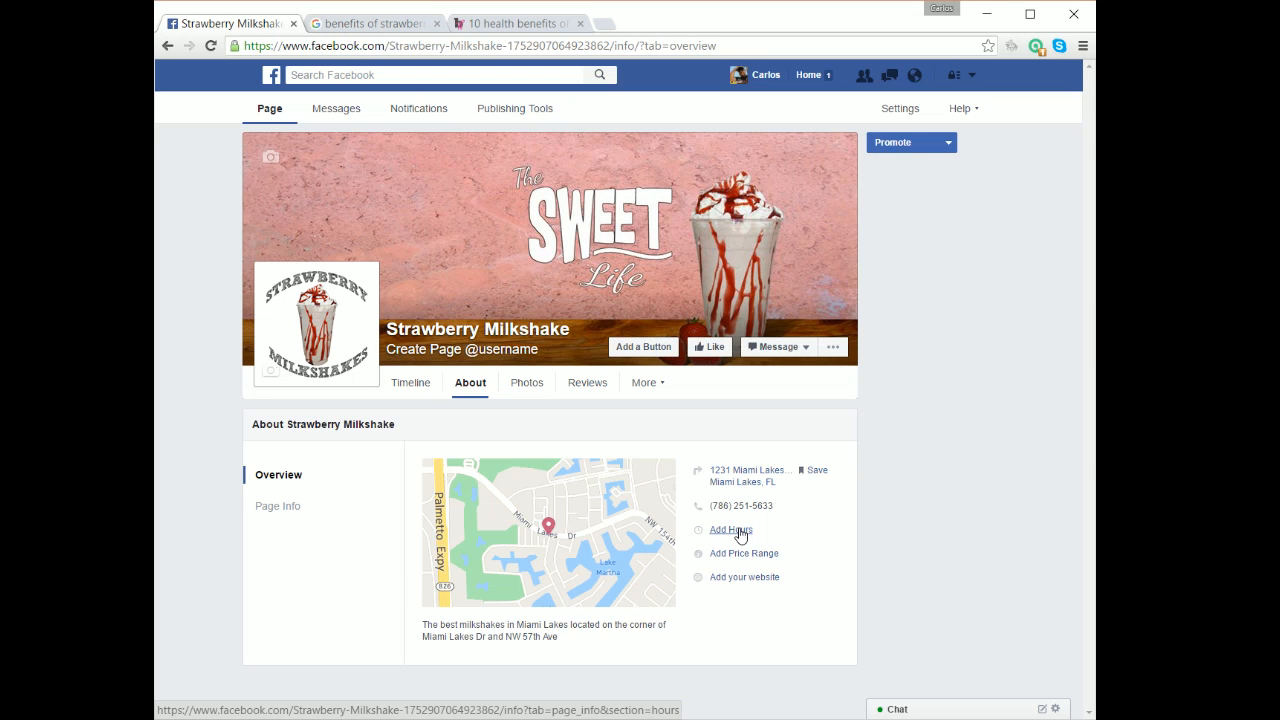
{"action": "left_click", "coordinate": [277, 510]}
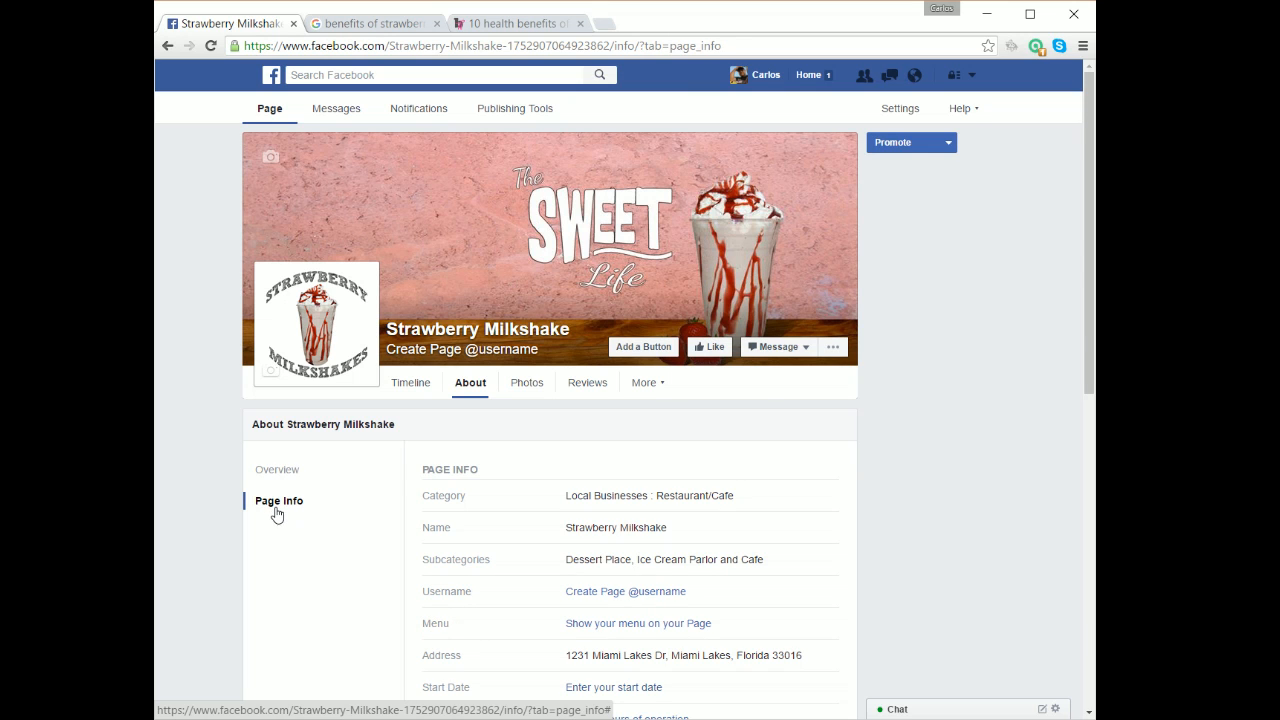
{"action": "scroll", "coordinate": [846, 500], "scroll_direction": "down", "scroll_amount": 2}
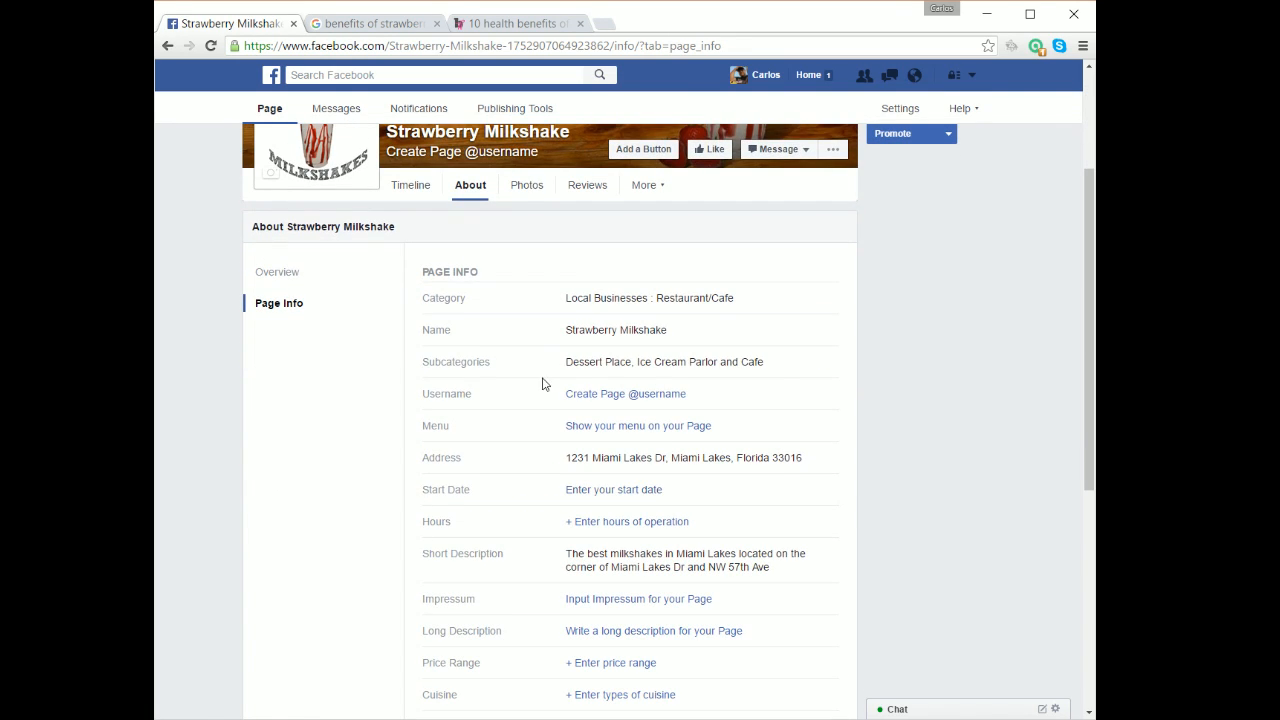
Try to set the page username to 'StrawberryMilkShake', then dismiss the unavailable message.
{"action": "left_click", "coordinate": [642, 396]}
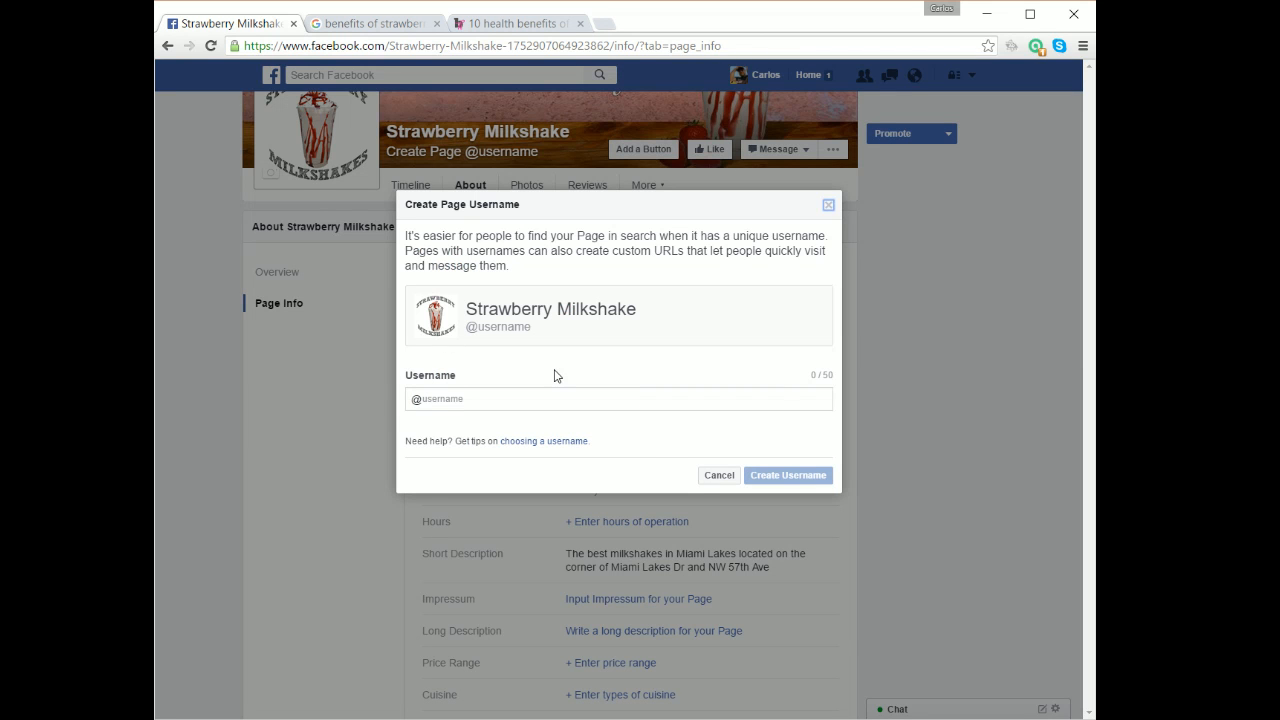
{"action": "left_click", "coordinate": [452, 393]}
{"action": "type", "text": "Str"}
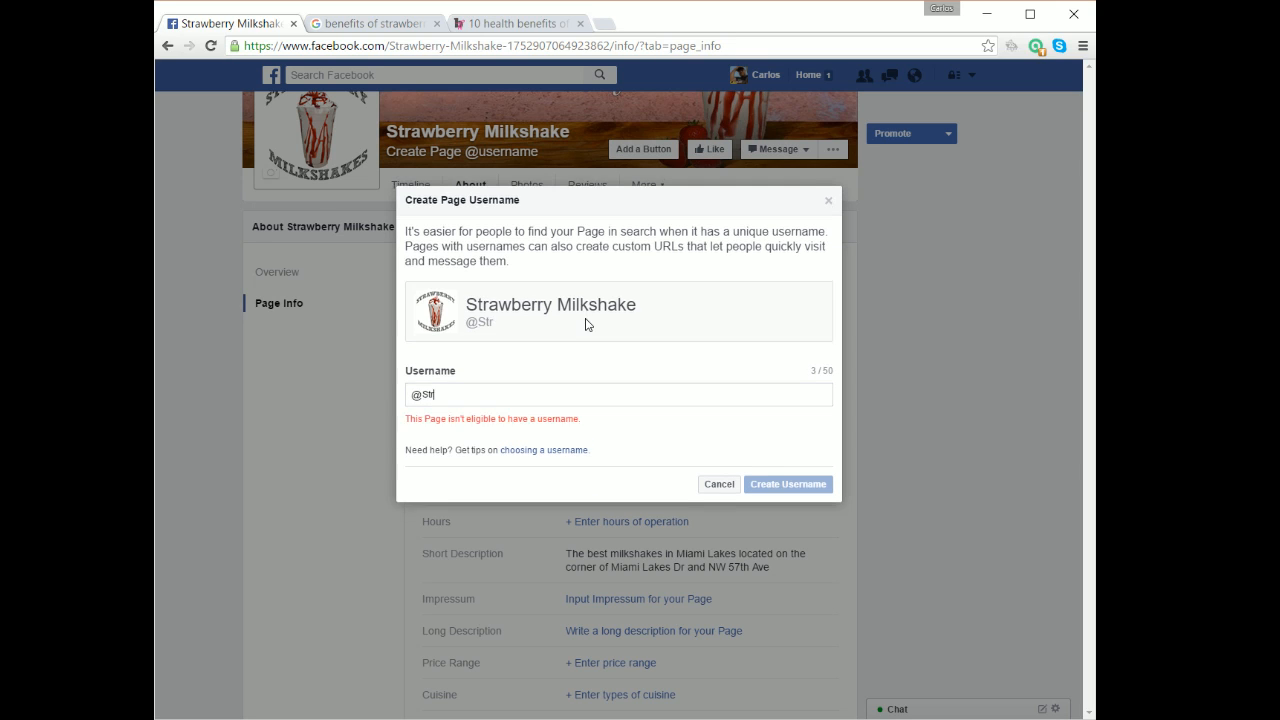
{"action": "type", "text": "awberryMilk"}
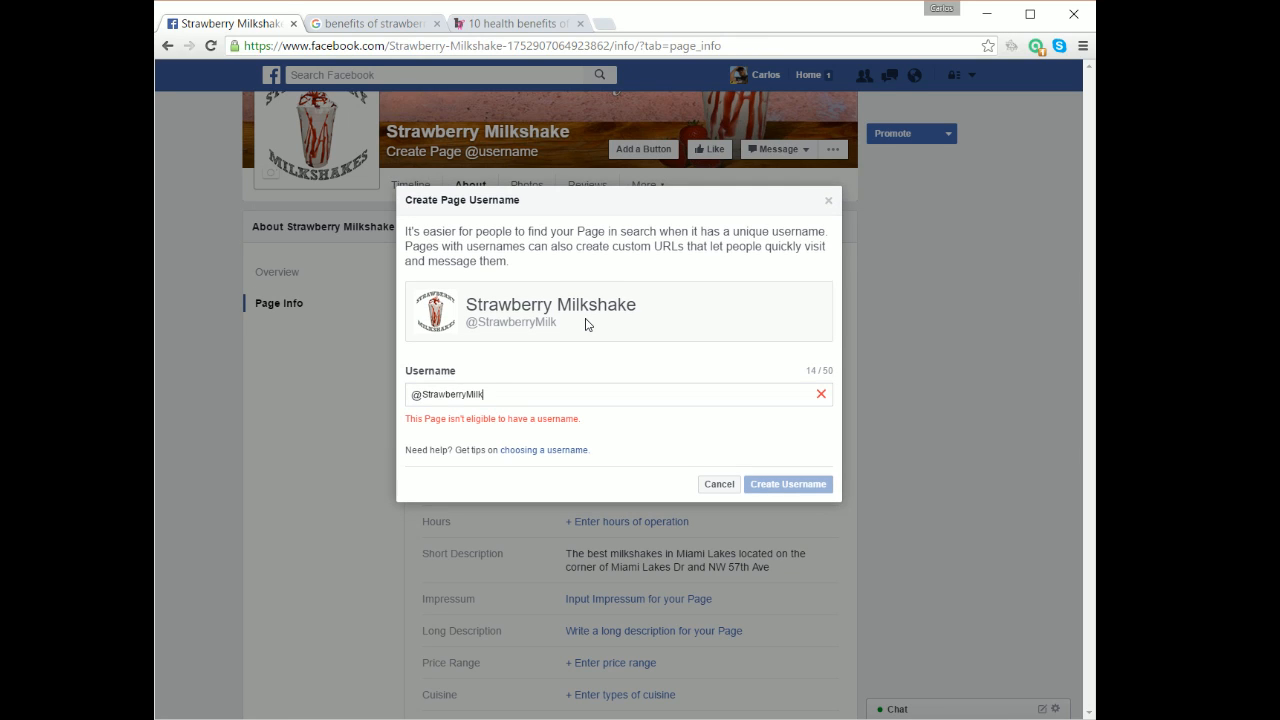
{"action": "type", "text": "Shake"}
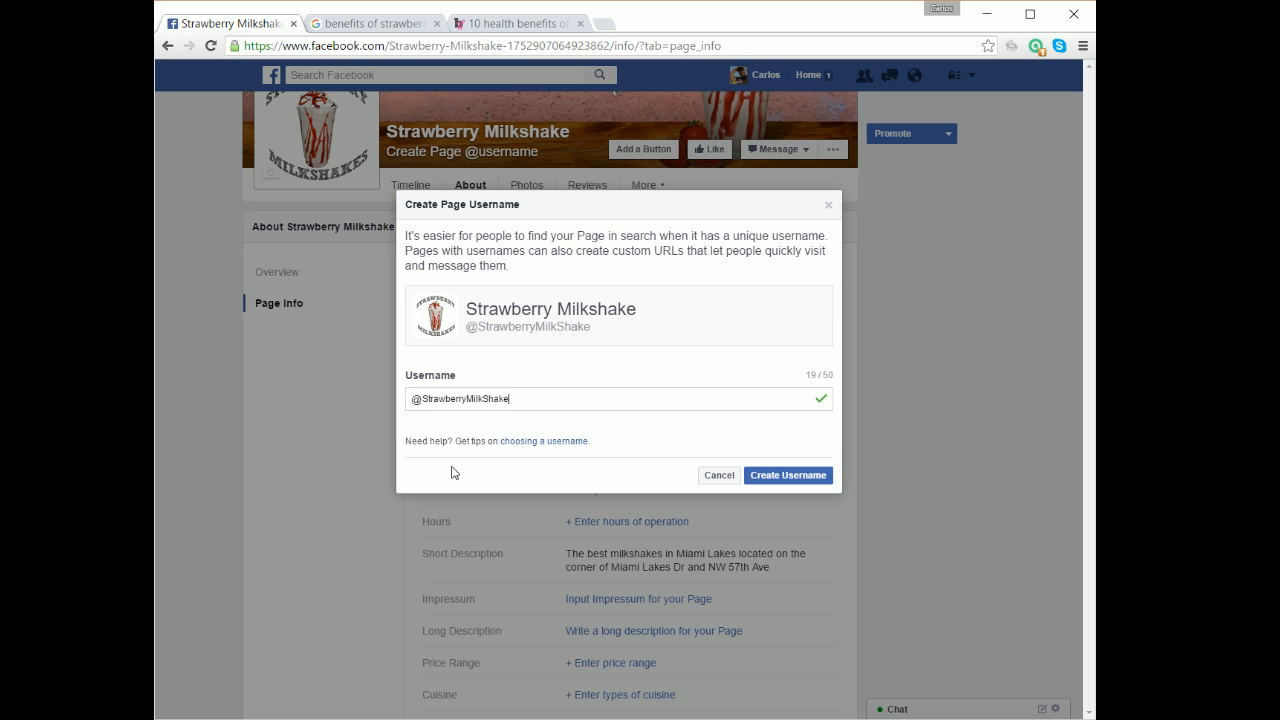
{"action": "left_click", "coordinate": [766, 477]}
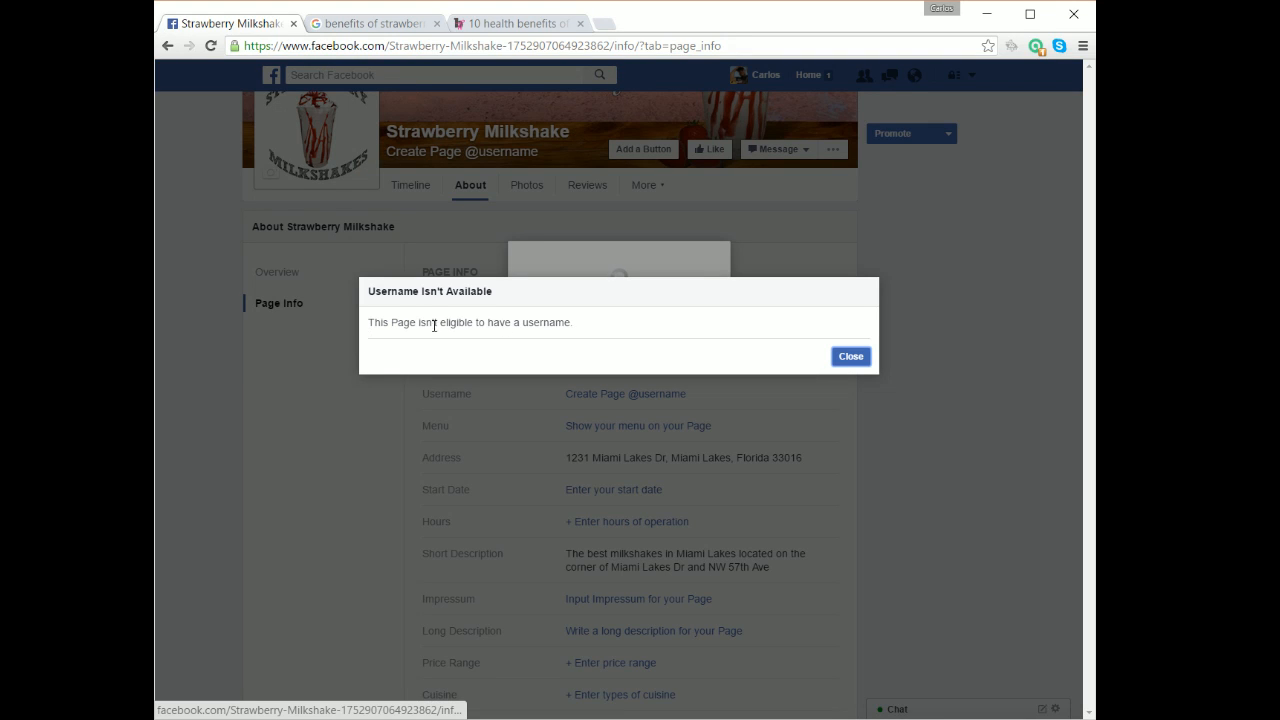
{"action": "left_click", "coordinate": [848, 357]}
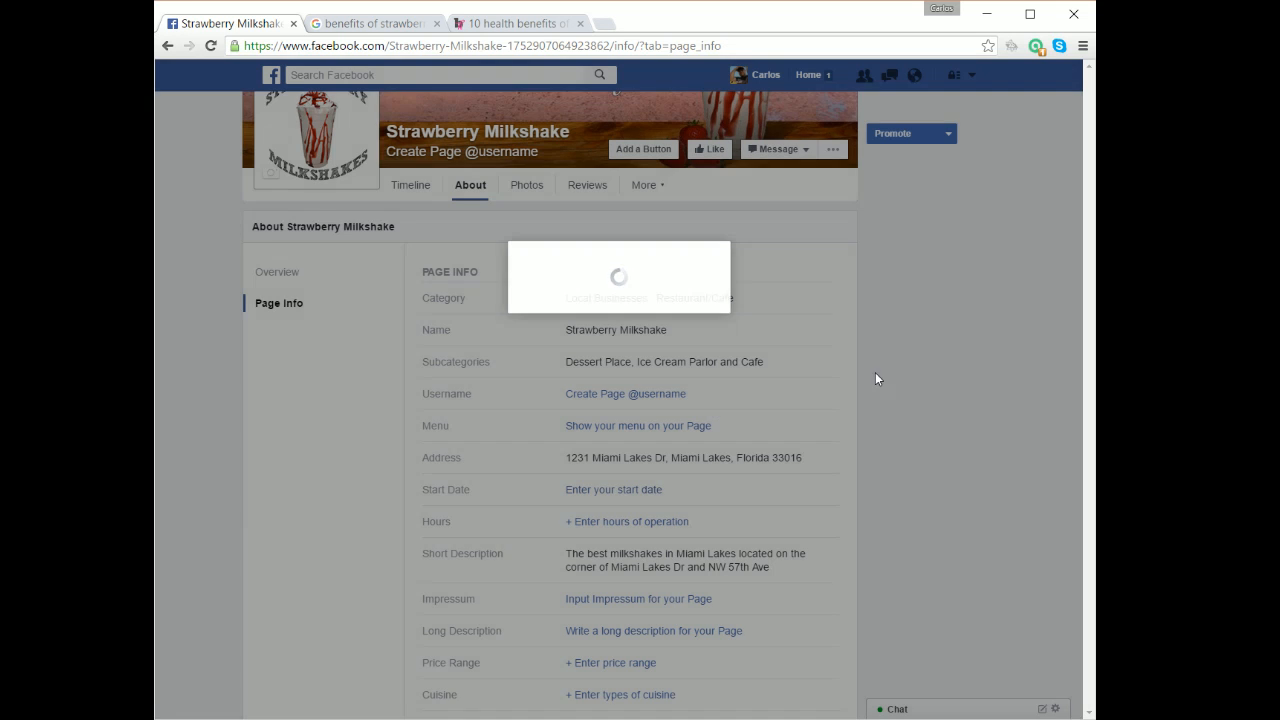
Tick Fast Food and Food Stands as the page's cuisine types and save the changes.
{"action": "scroll", "coordinate": [900, 395], "scroll_direction": "down", "scroll_amount": 1}
{"action": "scroll", "coordinate": [897, 405], "scroll_direction": "down", "scroll_amount": 1}
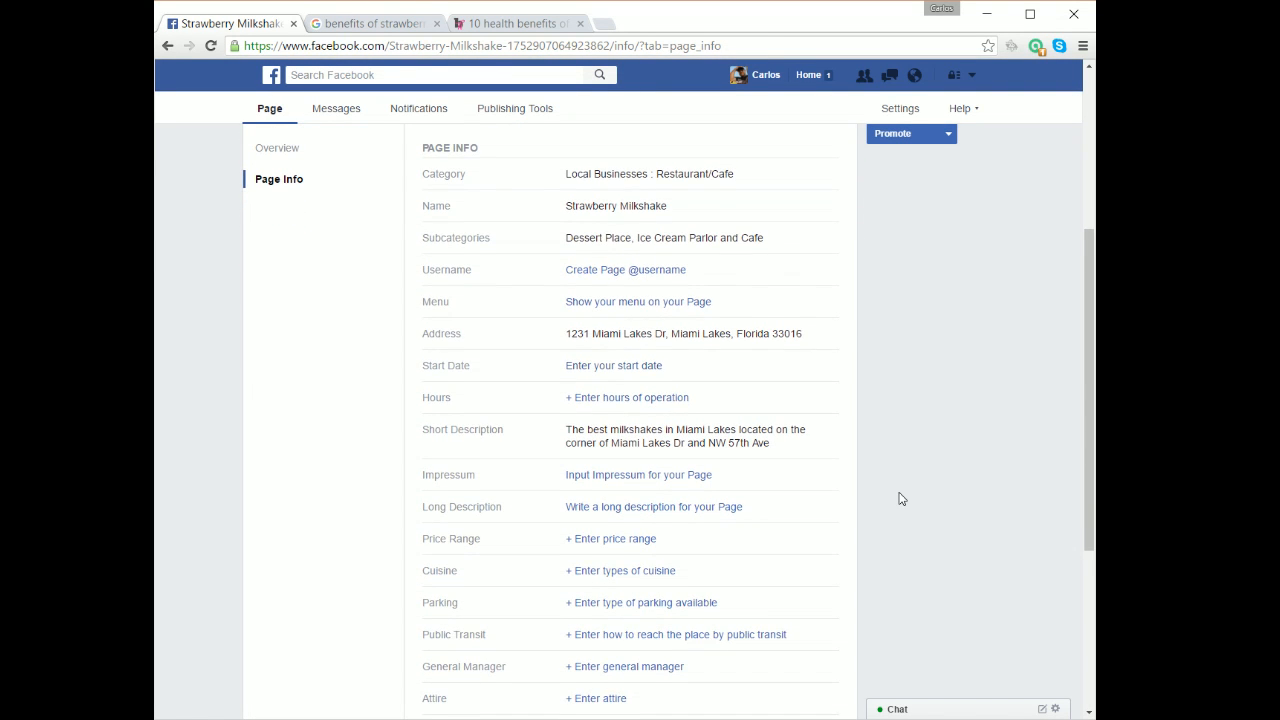
{"action": "scroll", "coordinate": [900, 497], "scroll_direction": "down", "scroll_amount": 1}
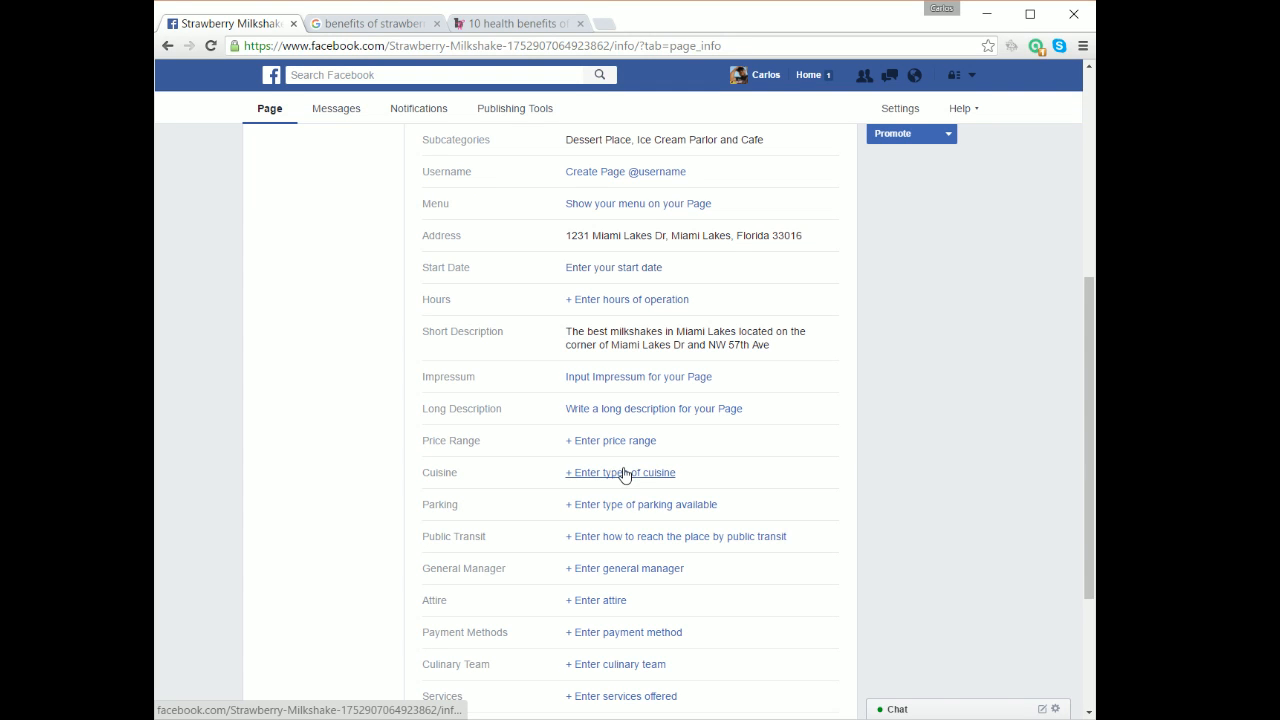
{"action": "left_click", "coordinate": [623, 483]}
{"action": "scroll", "coordinate": [625, 470], "scroll_direction": "down", "scroll_amount": 2}
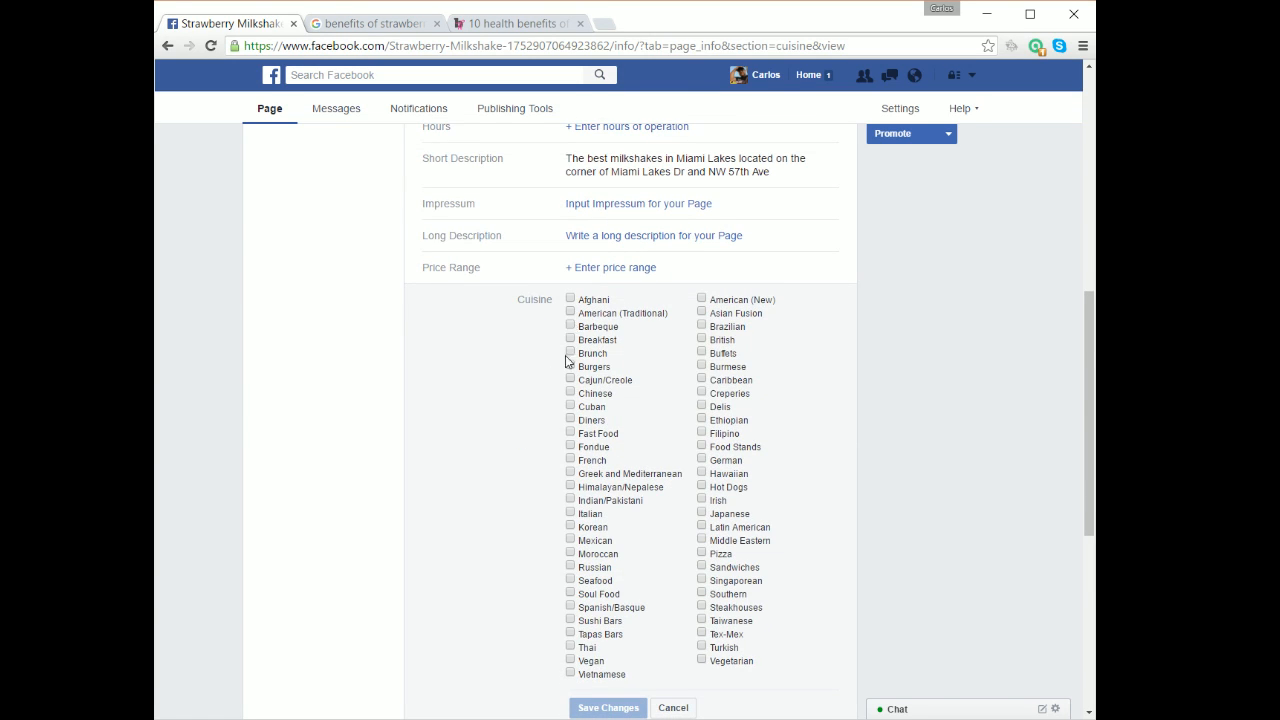
{"action": "left_click", "coordinate": [569, 433]}
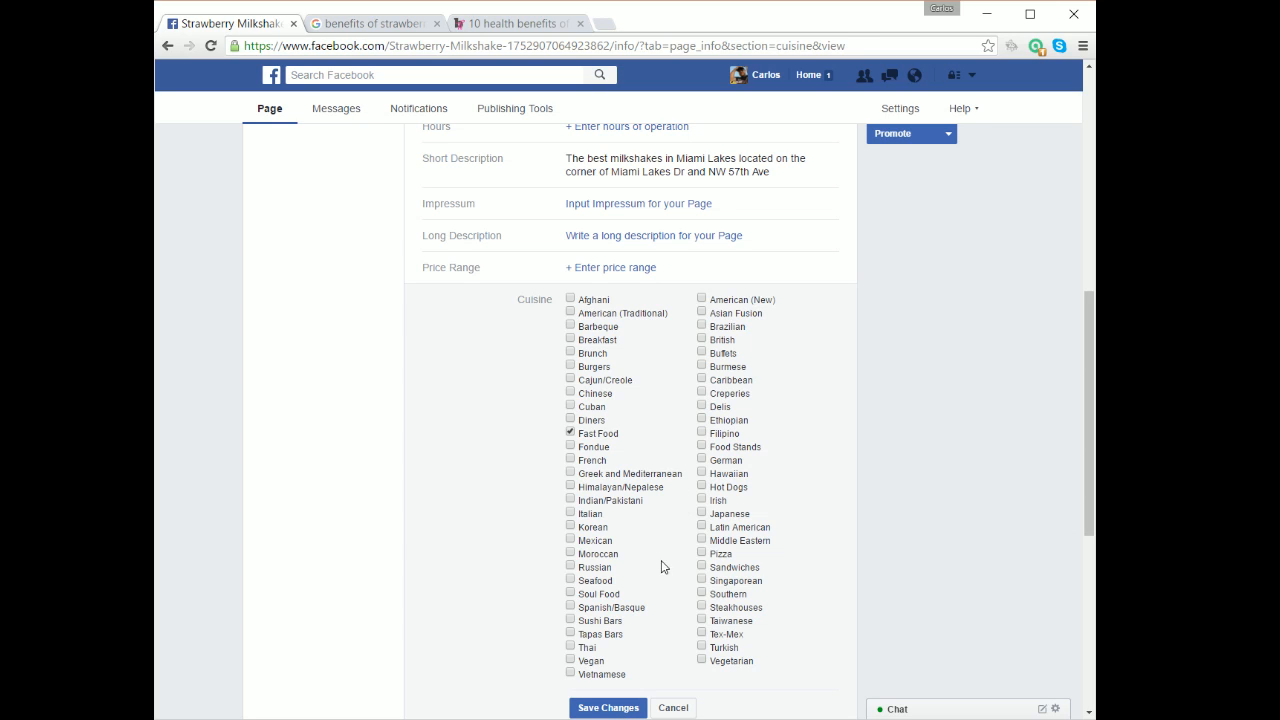
{"action": "left_click", "coordinate": [702, 446]}
{"action": "left_click", "coordinate": [608, 707]}
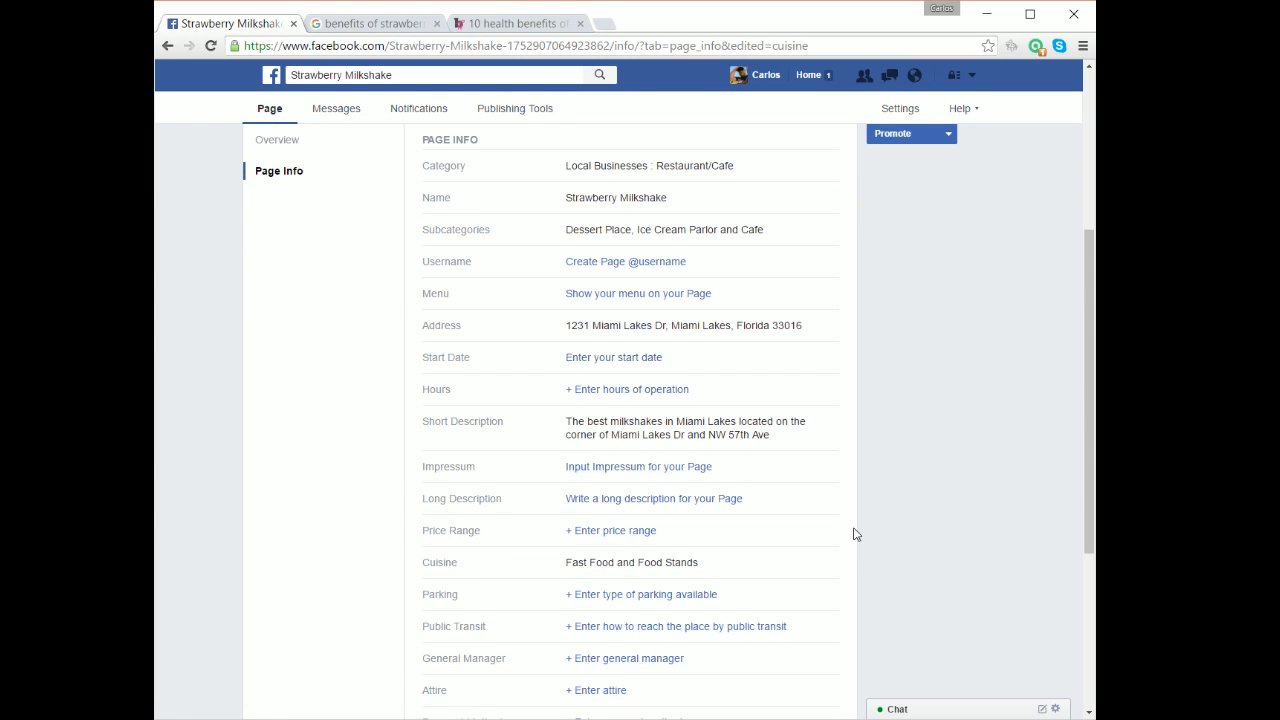
Scroll through Page Info to confirm Cuisine shows Fast Food and Food Stands.
{"action": "scroll", "coordinate": [978, 438], "scroll_direction": "up", "scroll_amount": 1}
{"action": "scroll", "coordinate": [976, 437], "scroll_direction": "up", "scroll_amount": 2}
{"action": "scroll", "coordinate": [957, 430], "scroll_direction": "down", "scroll_amount": 2}
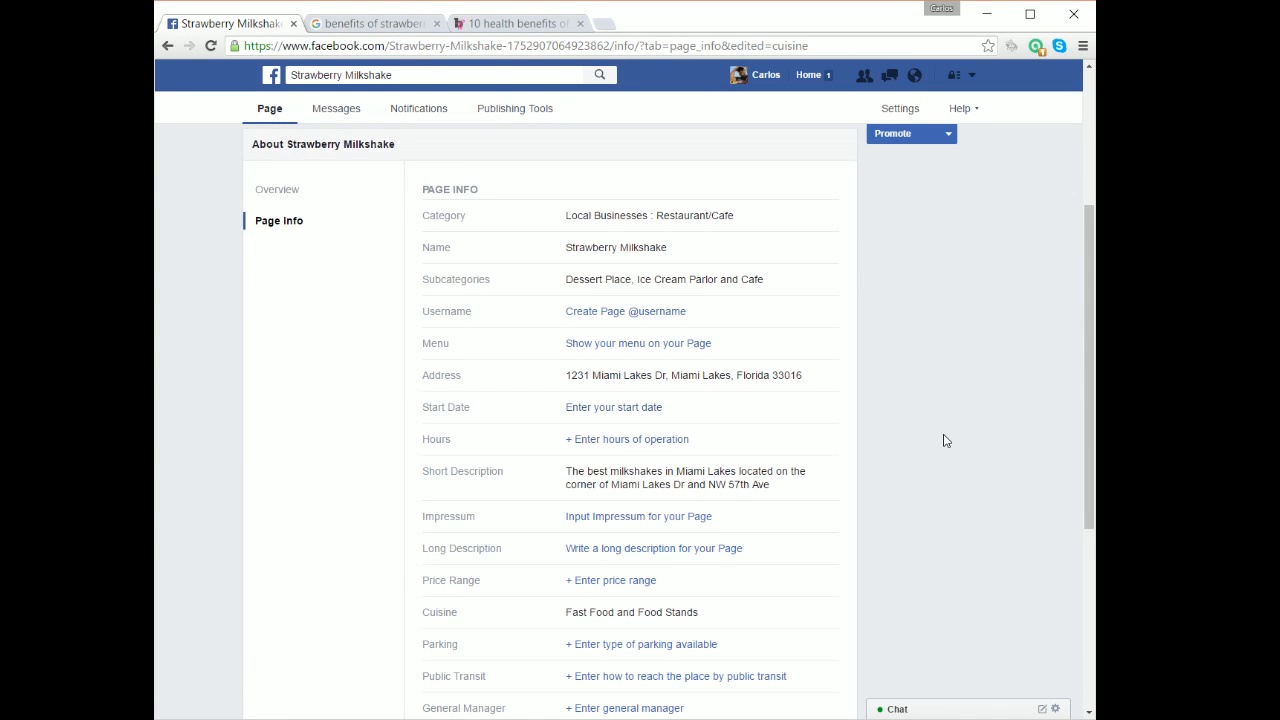
{"action": "scroll", "coordinate": [950, 446], "scroll_direction": "up", "scroll_amount": 1}
{"action": "scroll", "coordinate": [935, 460], "scroll_direction": "down", "scroll_amount": 3}
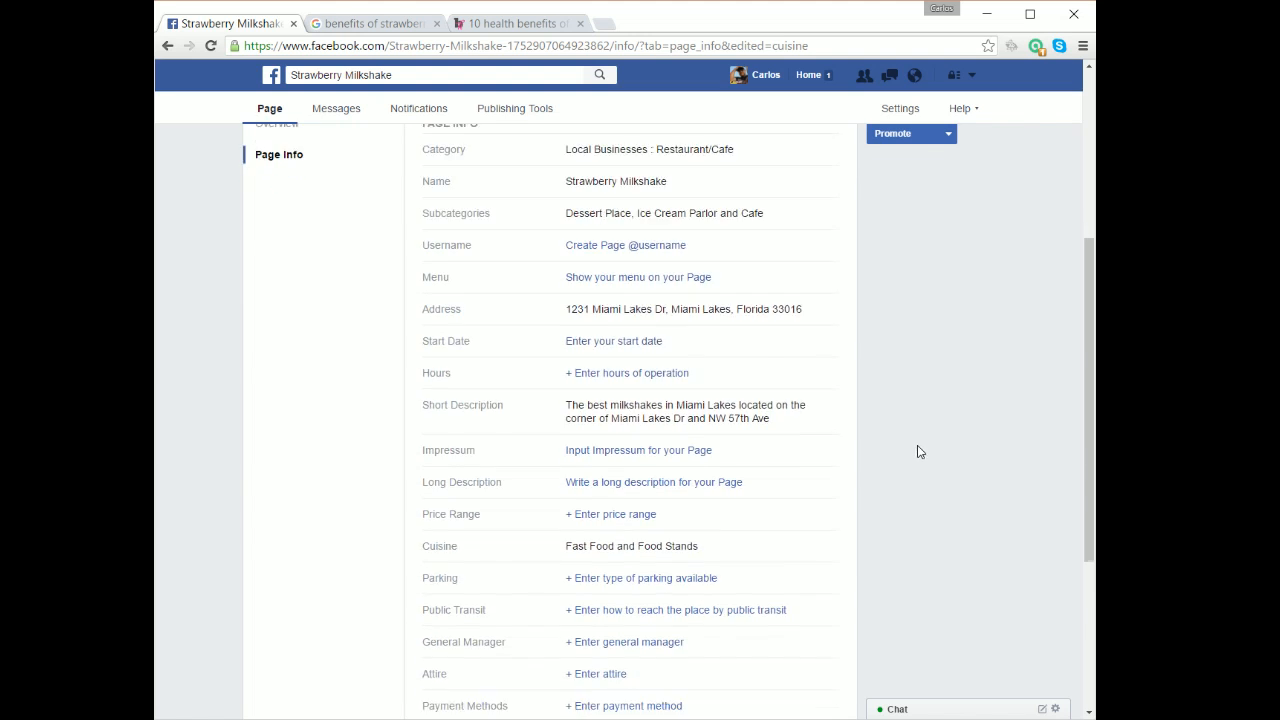
{"action": "scroll", "coordinate": [898, 431], "scroll_direction": "down", "scroll_amount": 1}
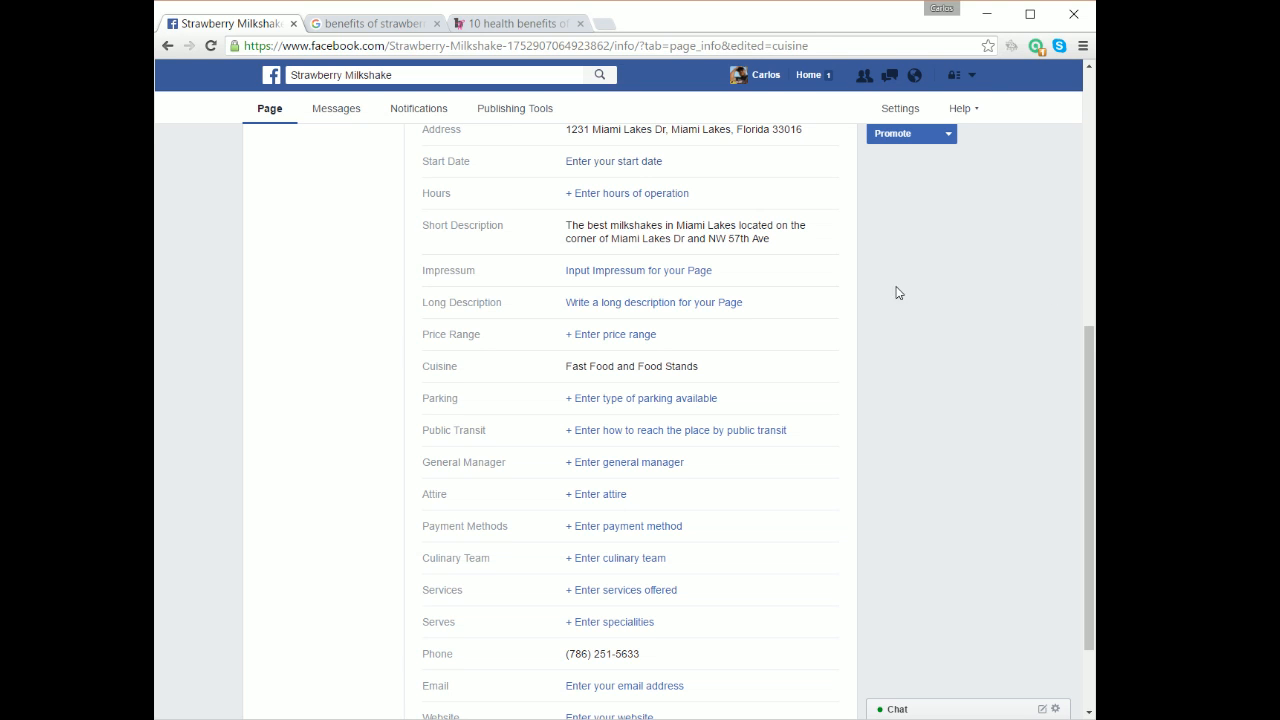
{"action": "scroll", "coordinate": [800, 370], "scroll_direction": "down", "scroll_amount": 1}
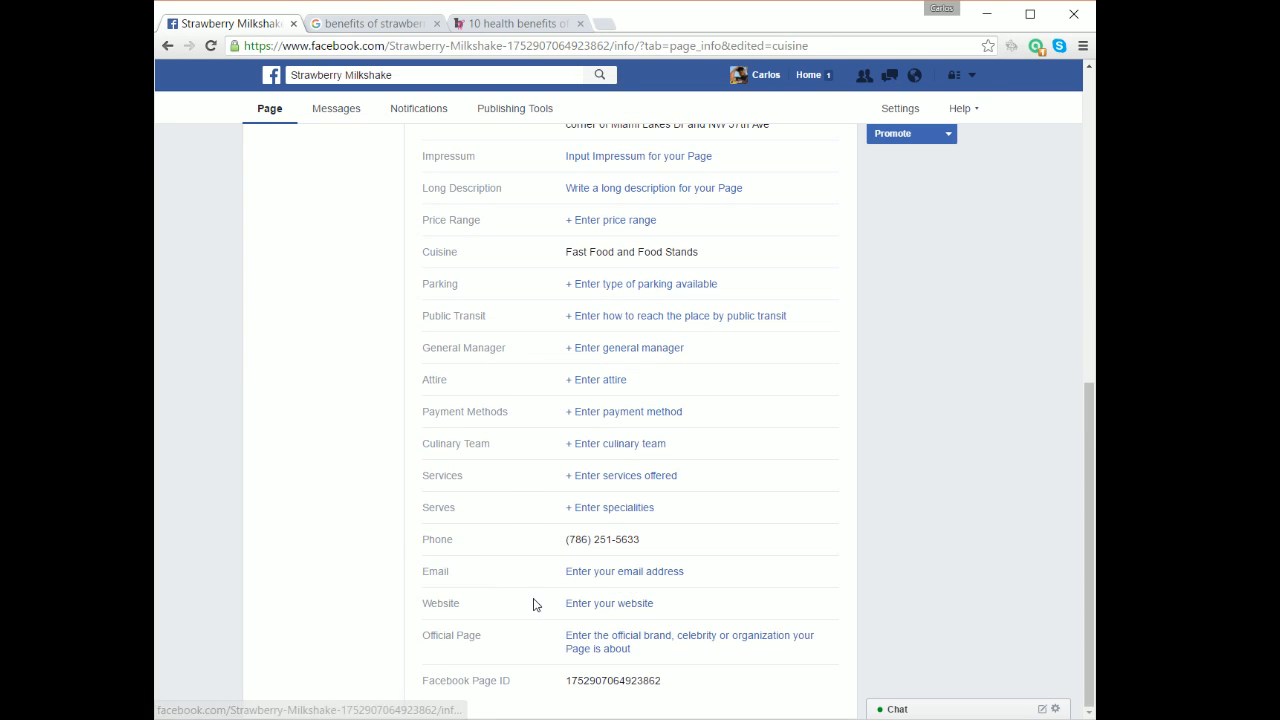
{"action": "scroll", "coordinate": [855, 505], "scroll_direction": "up", "scroll_amount": 3}
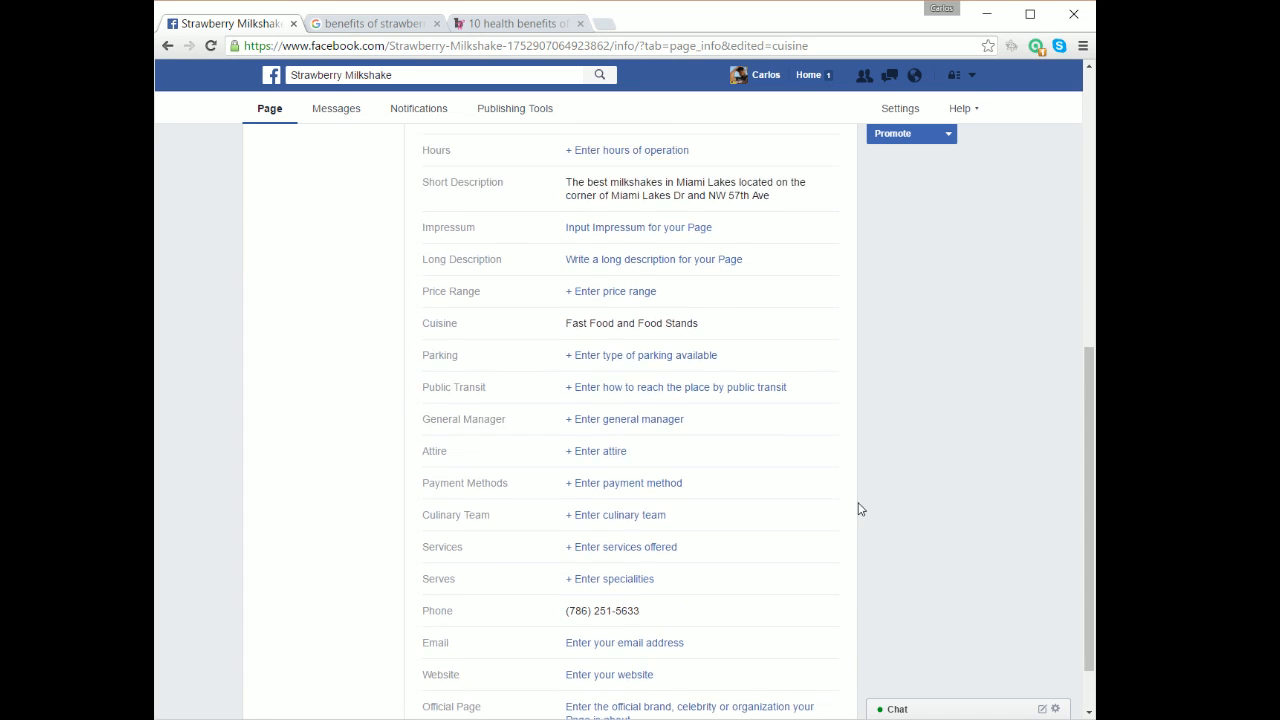
{"action": "scroll", "coordinate": [855, 467], "scroll_direction": "up", "scroll_amount": 3}
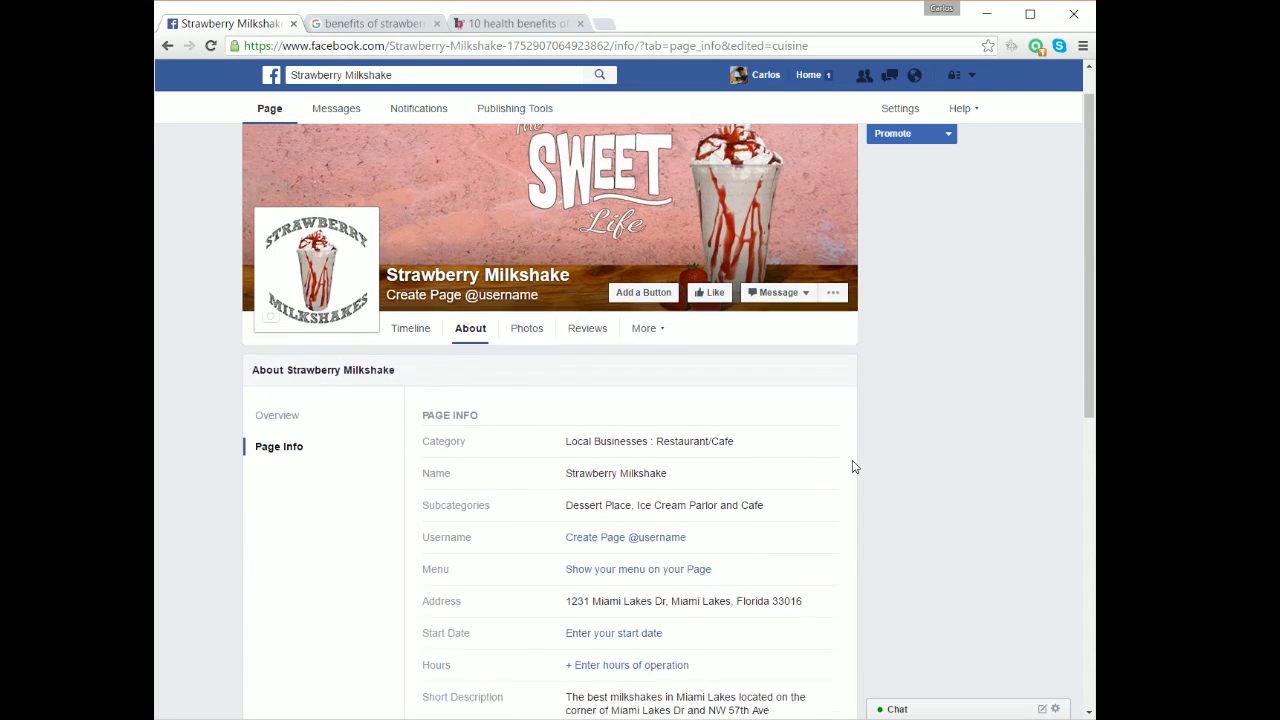
Return to the page Timeline, dismiss the Invite Your Friends tip, and check the more-actions menu.
{"action": "left_click", "coordinate": [418, 380]}
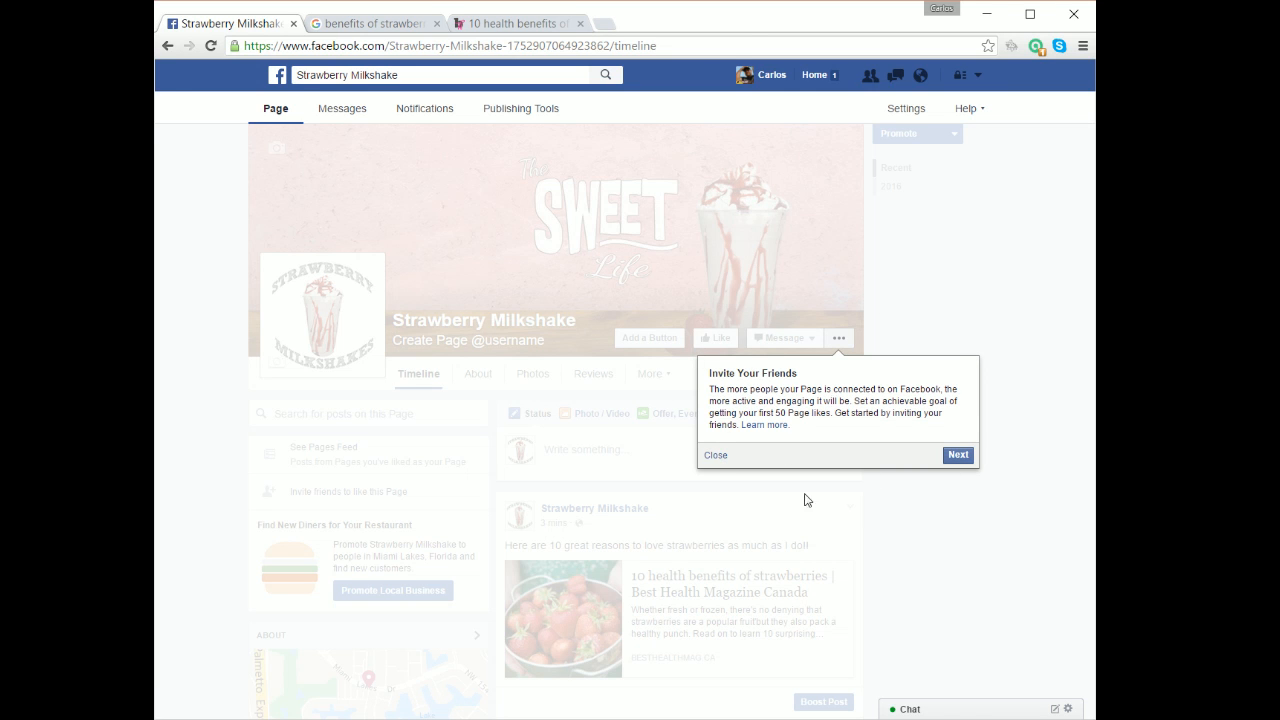
{"action": "left_click", "coordinate": [716, 456]}
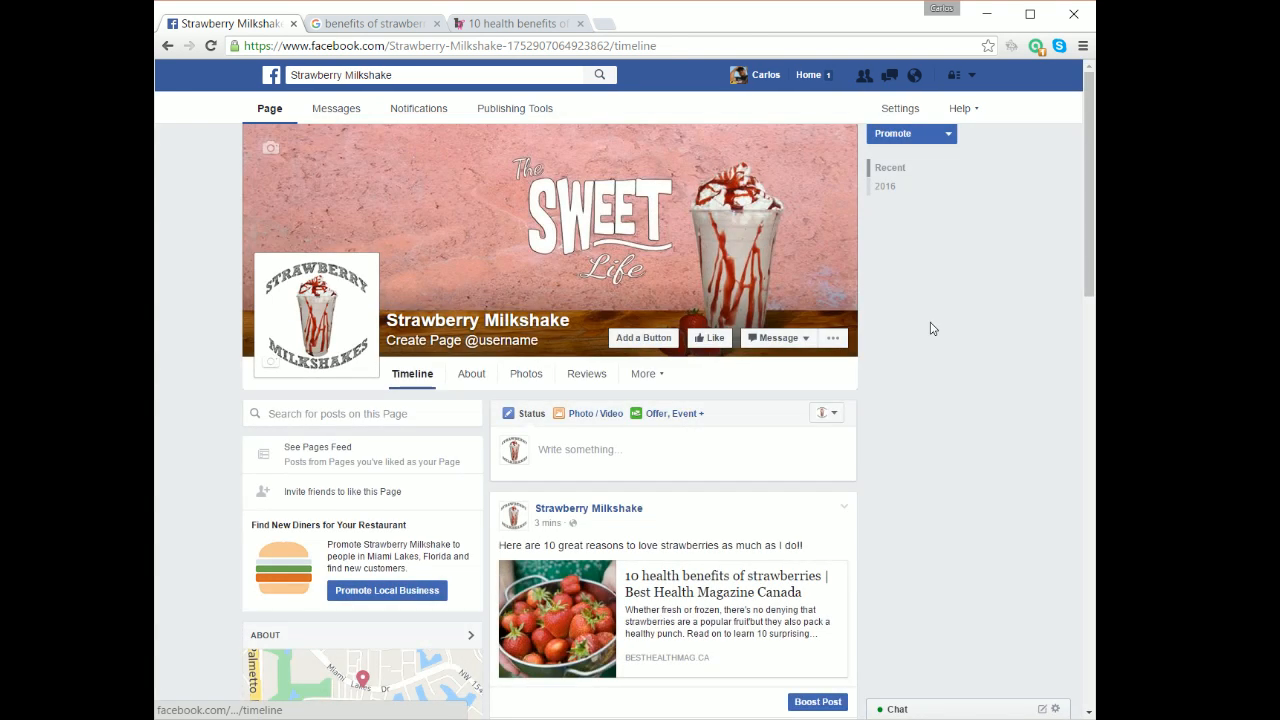
{"action": "left_click_drag", "start_coordinate": [1088, 184], "coordinate": [1028, 211]}
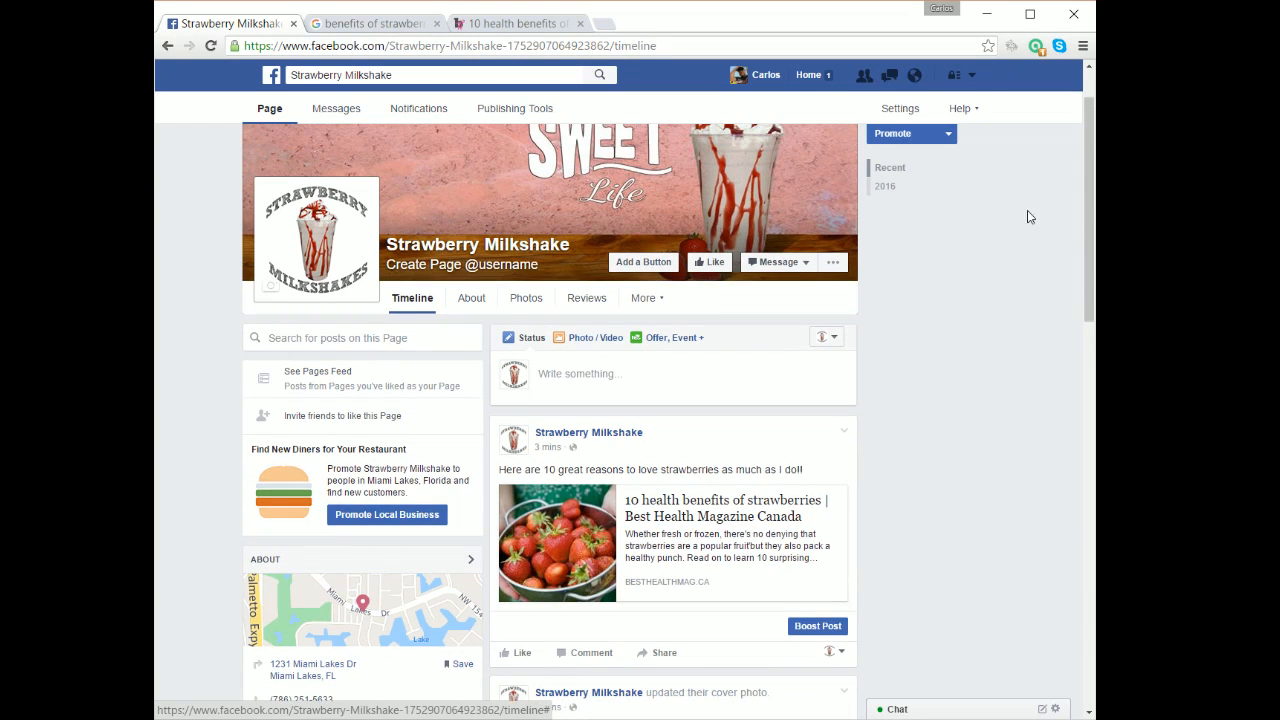
{"action": "left_click", "coordinate": [833, 264]}
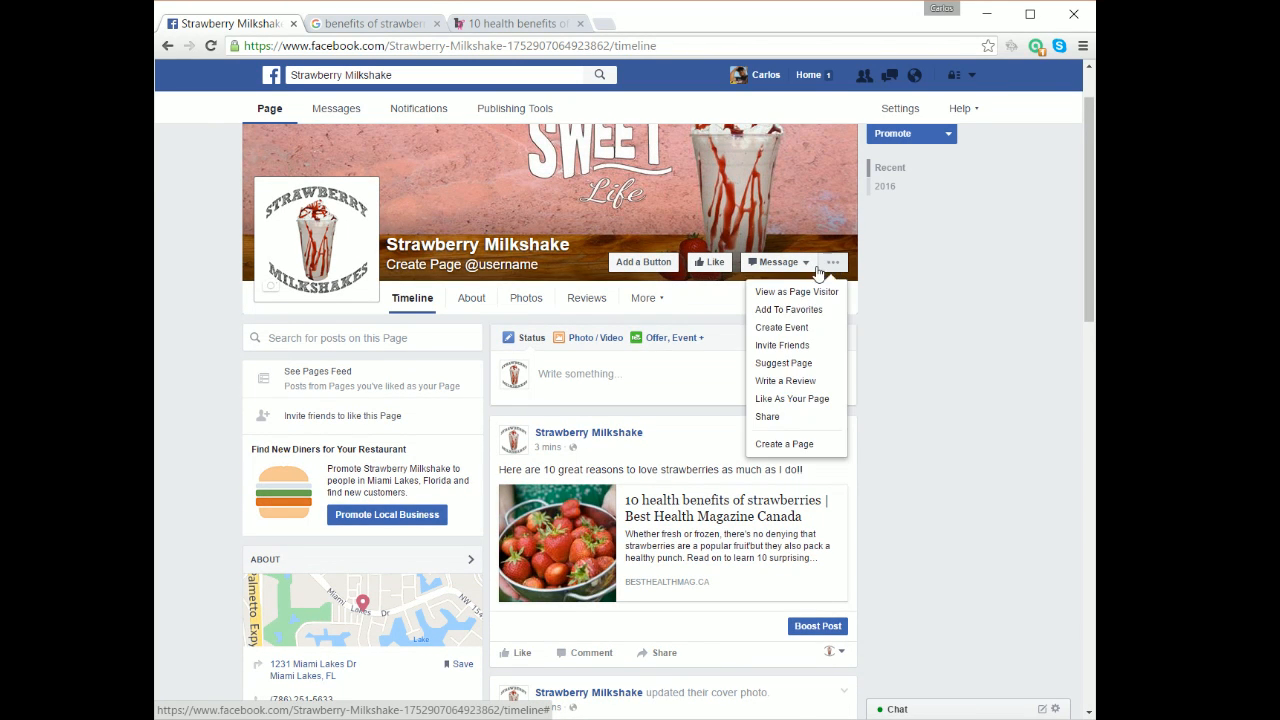
{"action": "left_click", "coordinate": [838, 264]}
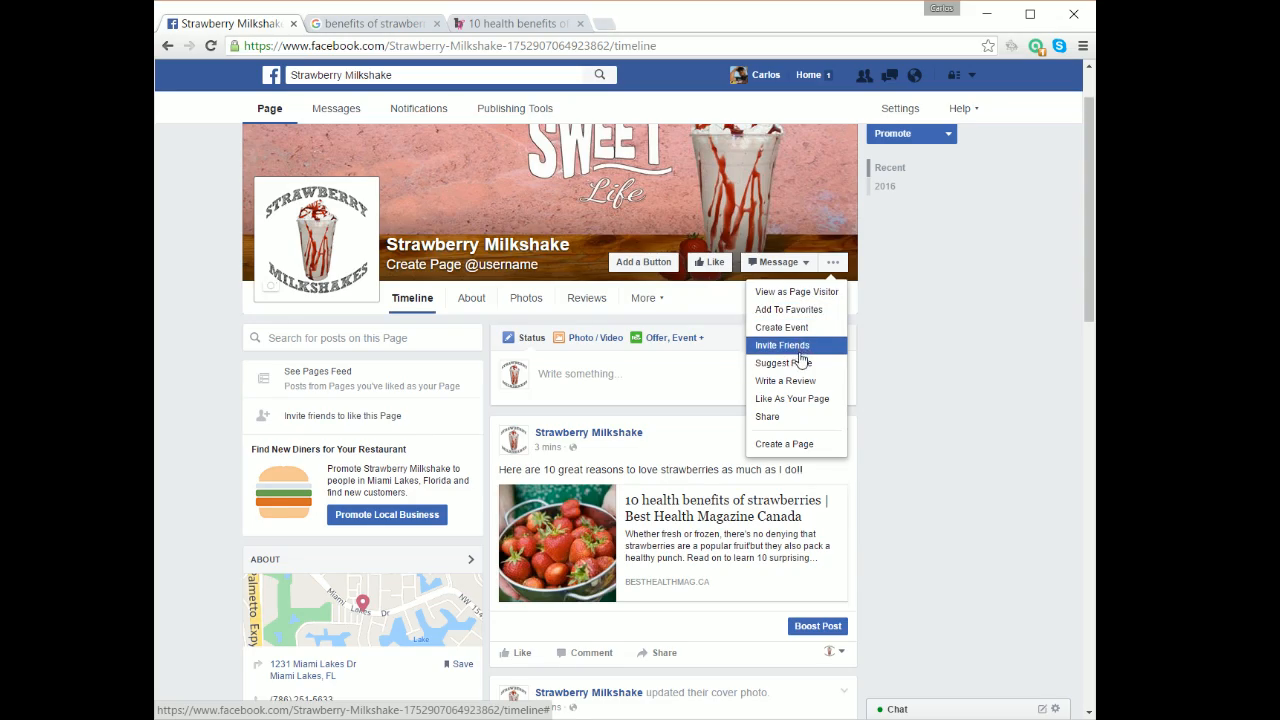
{"action": "left_click", "coordinate": [980, 271]}
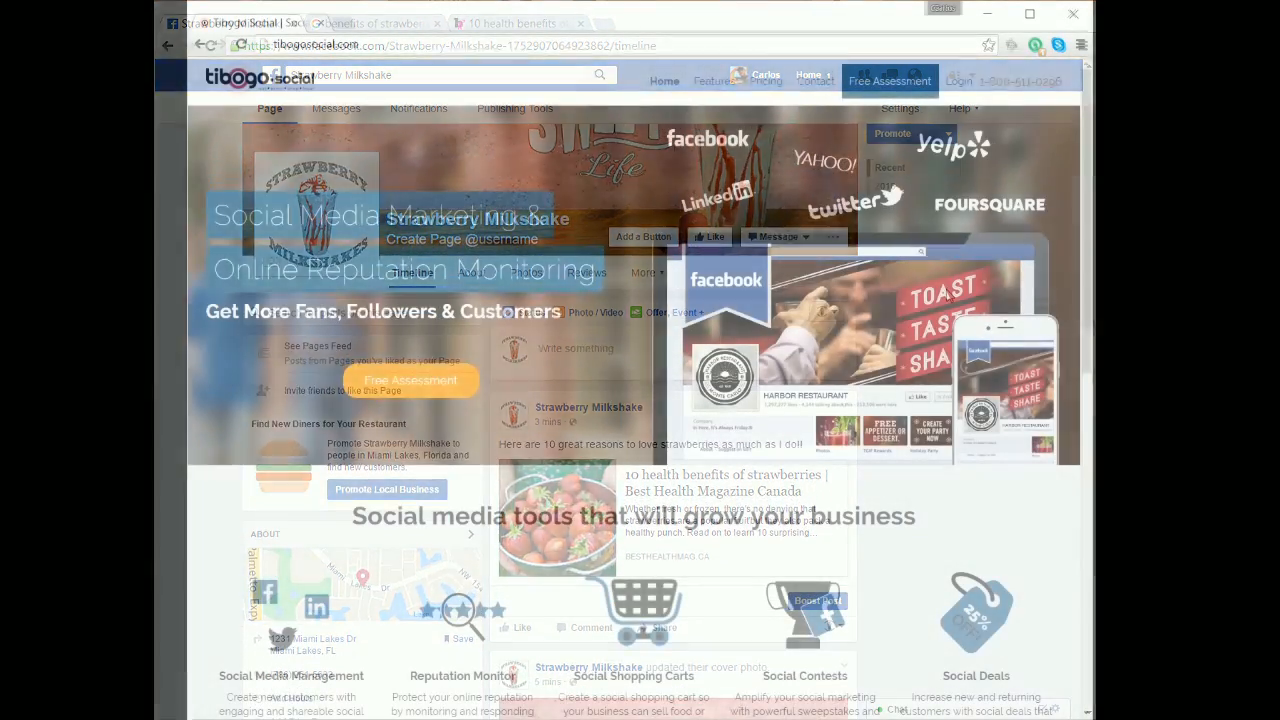